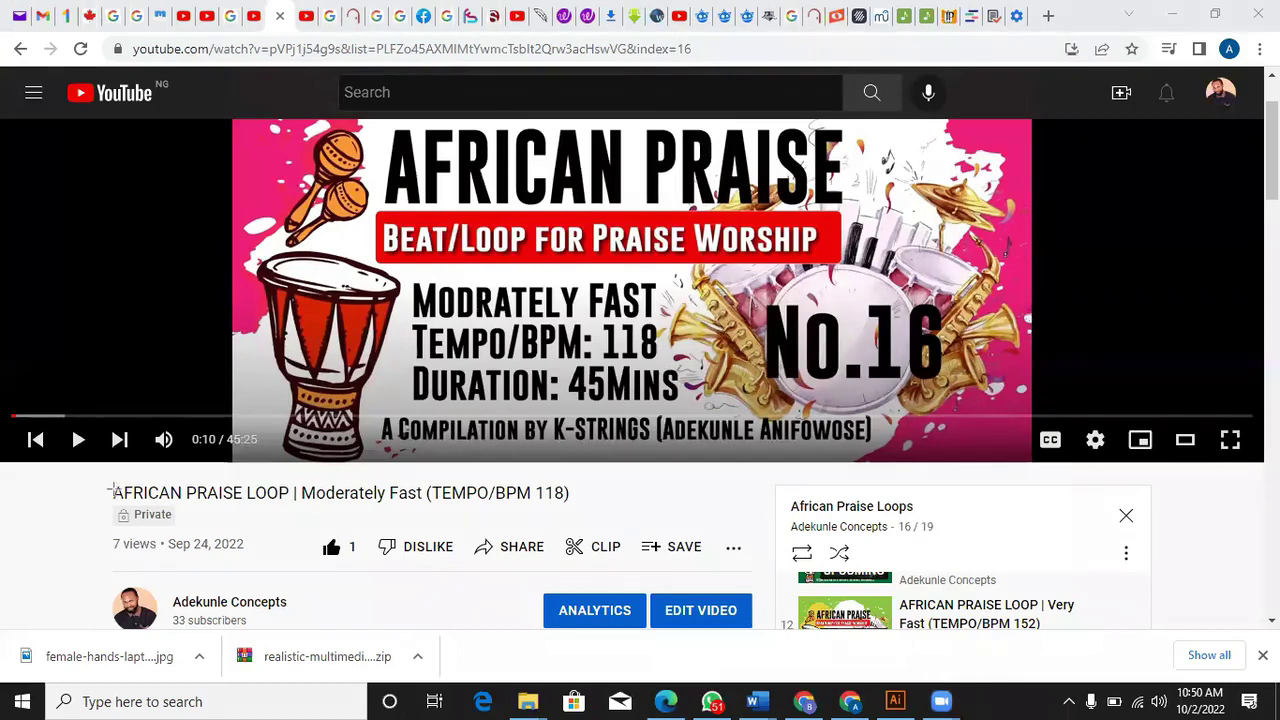
pyautogui.moveTo(97, 516)
pyautogui.mouseDown()
pyautogui.moveTo(115, 538)
pyautogui.moveTo(150, 540)
pyautogui.moveTo(198, 518)
pyautogui.moveTo(120, 530)
pyautogui.mouseUp()
pyautogui.moveTo(183, 490); pyautogui.dragTo(100, 492)
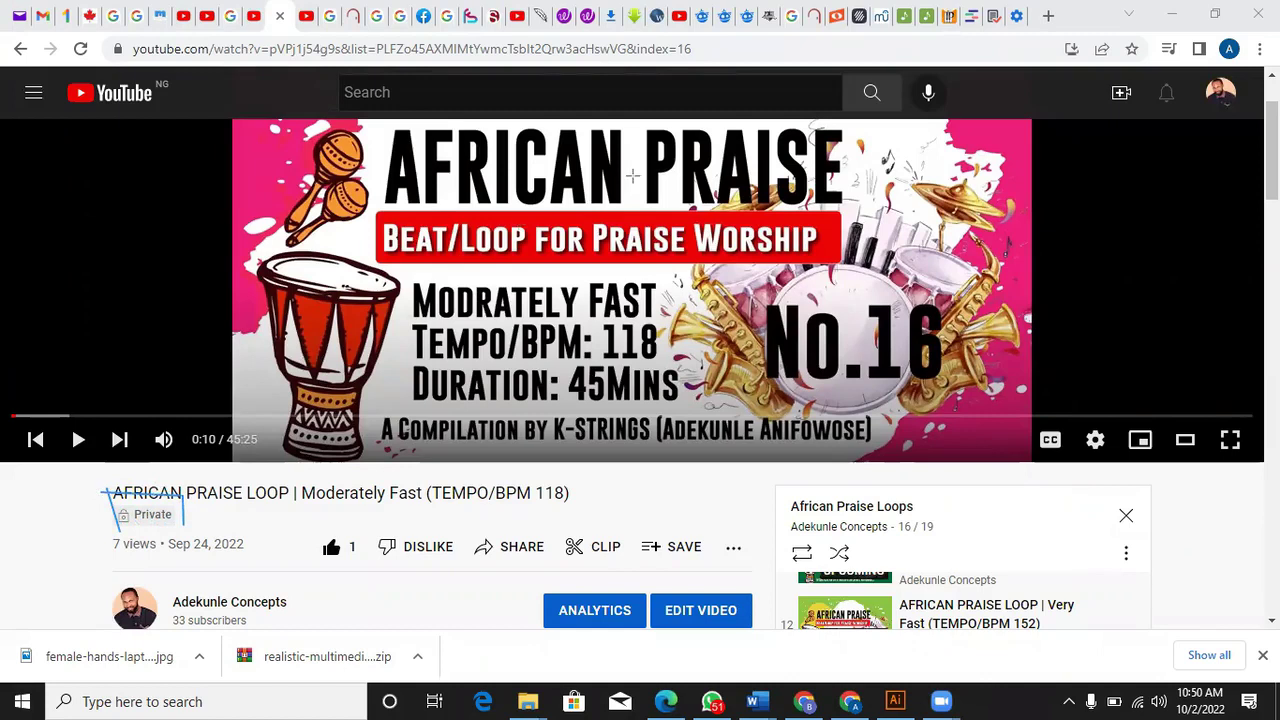
pyautogui.press('e')
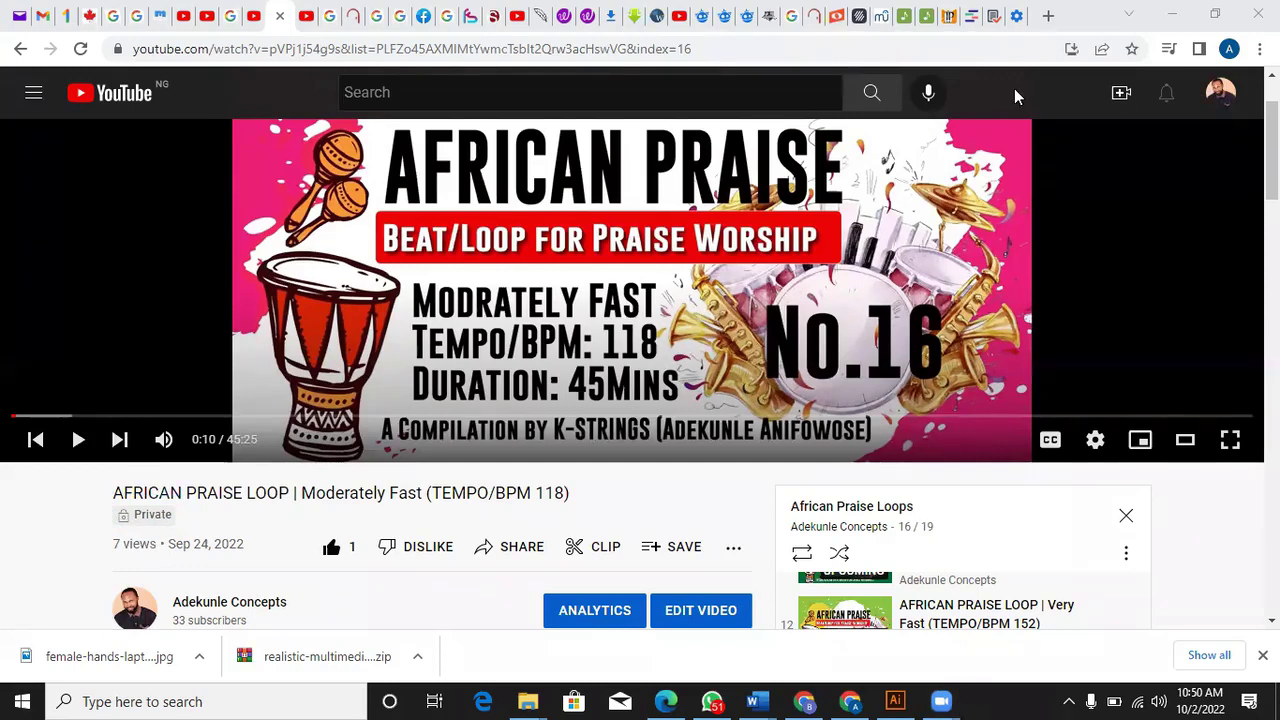
# - Open your own channel's page and look through its uploaded videos
pyautogui.click(1220, 93)
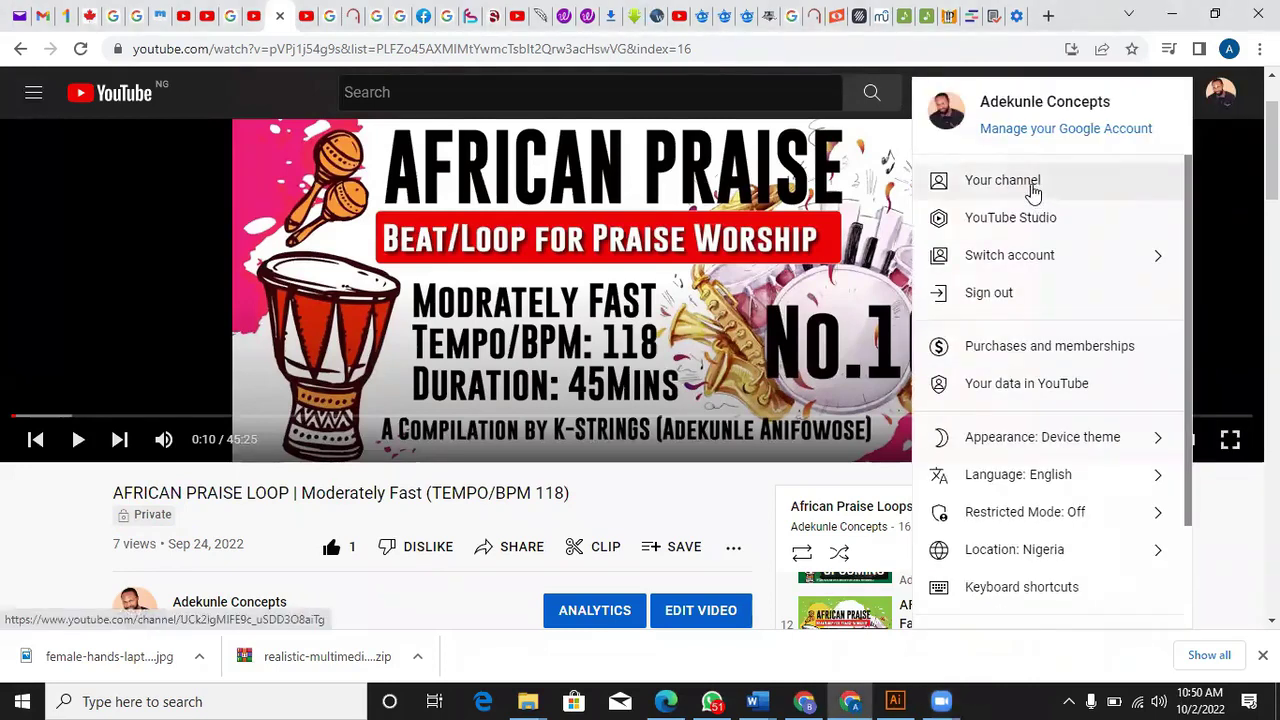
pyautogui.click(1035, 190)
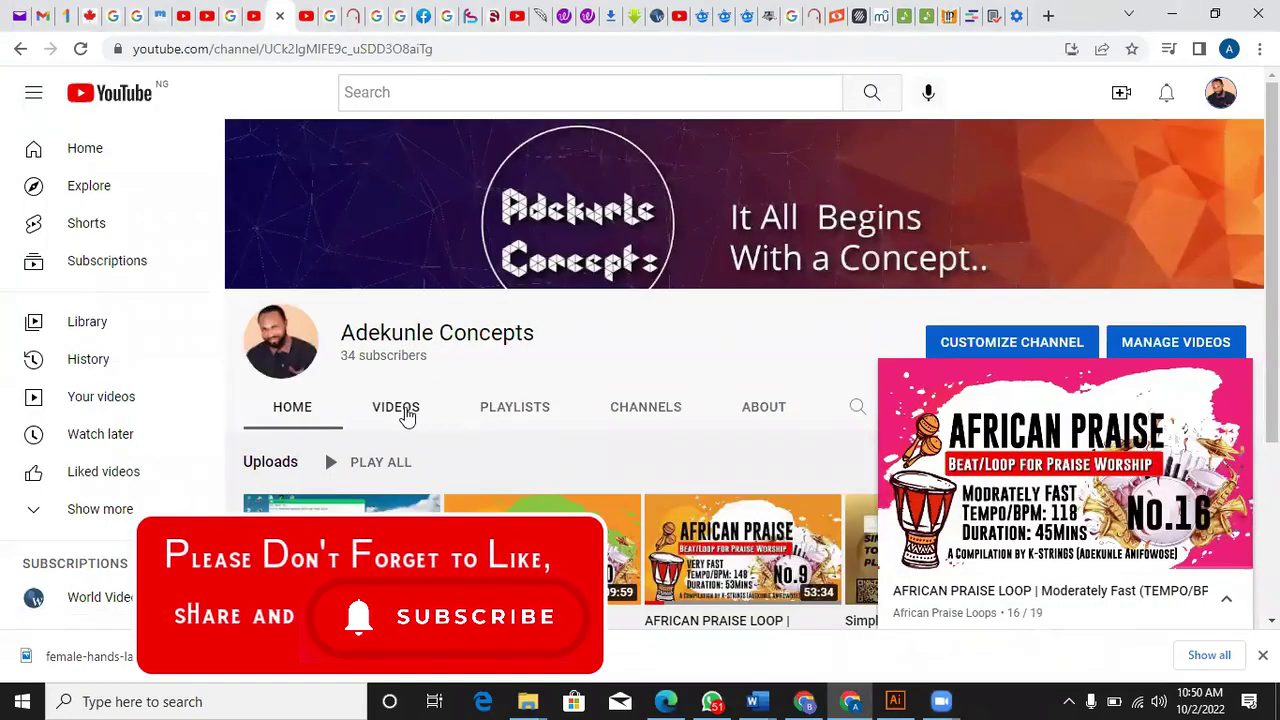
pyautogui.click(407, 416)
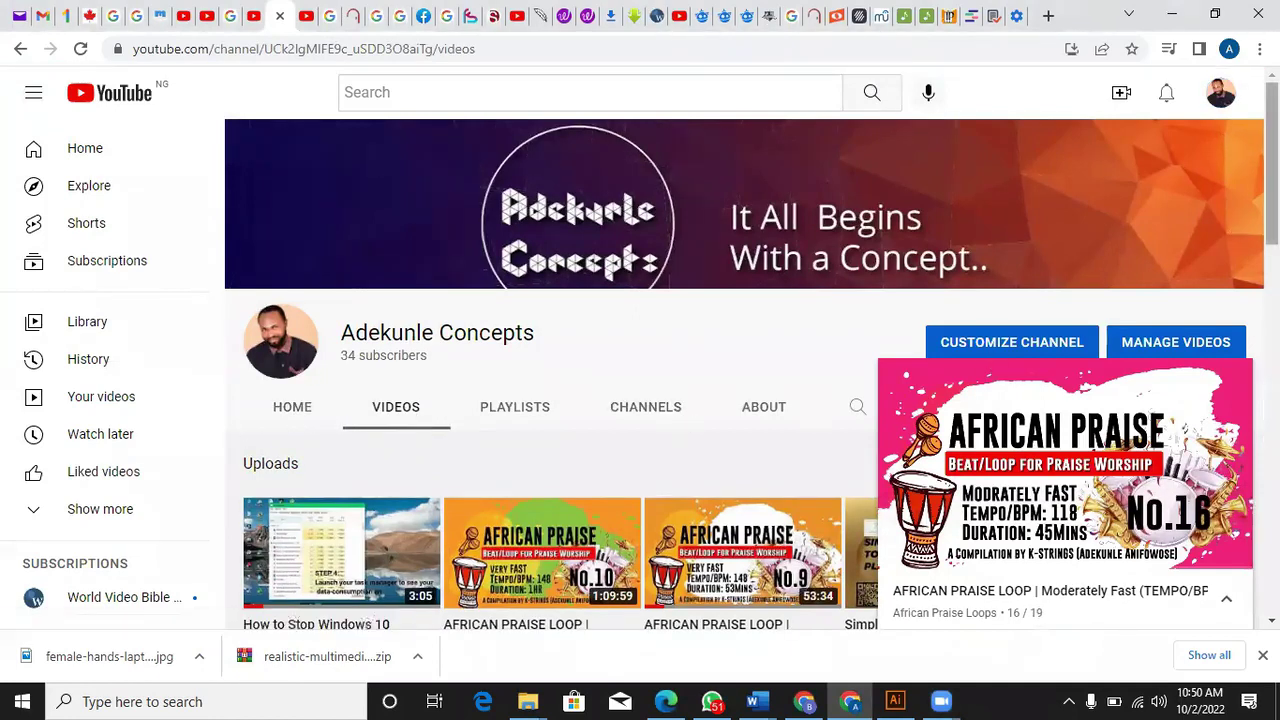
pyautogui.scroll(-1, 1272, 200)
pyautogui.scroll(-2, 750, 400)
pyautogui.scroll(2, 750, 400)
pyautogui.scroll(1, 750, 400)
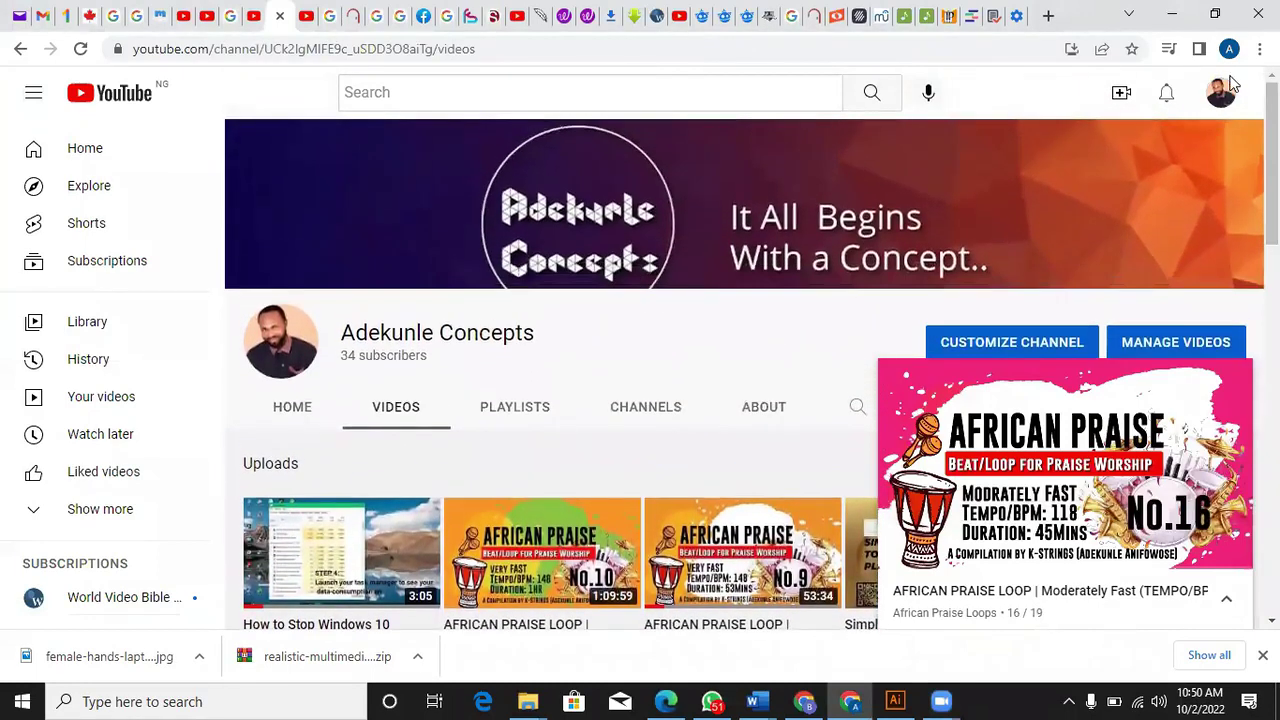
# - Open YouTube Studio for the channel and look over the channel dashboard
pyautogui.click(1225, 93)
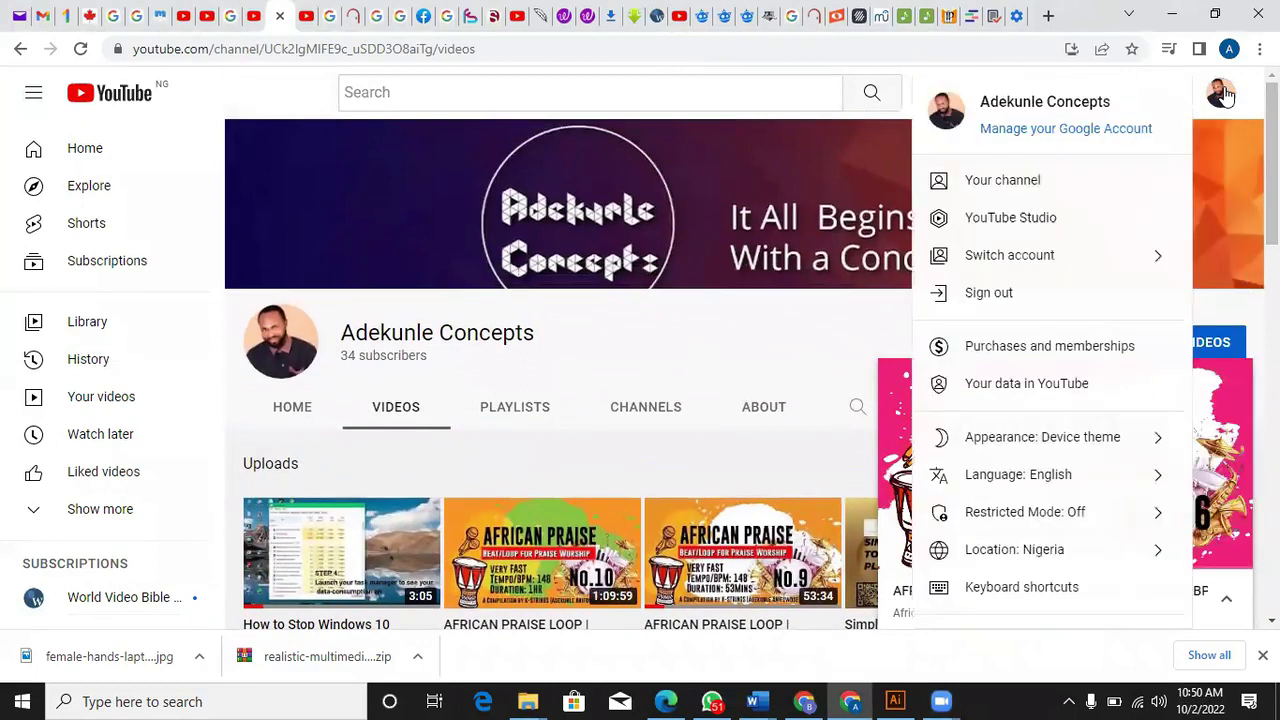
pyautogui.click(1058, 225)
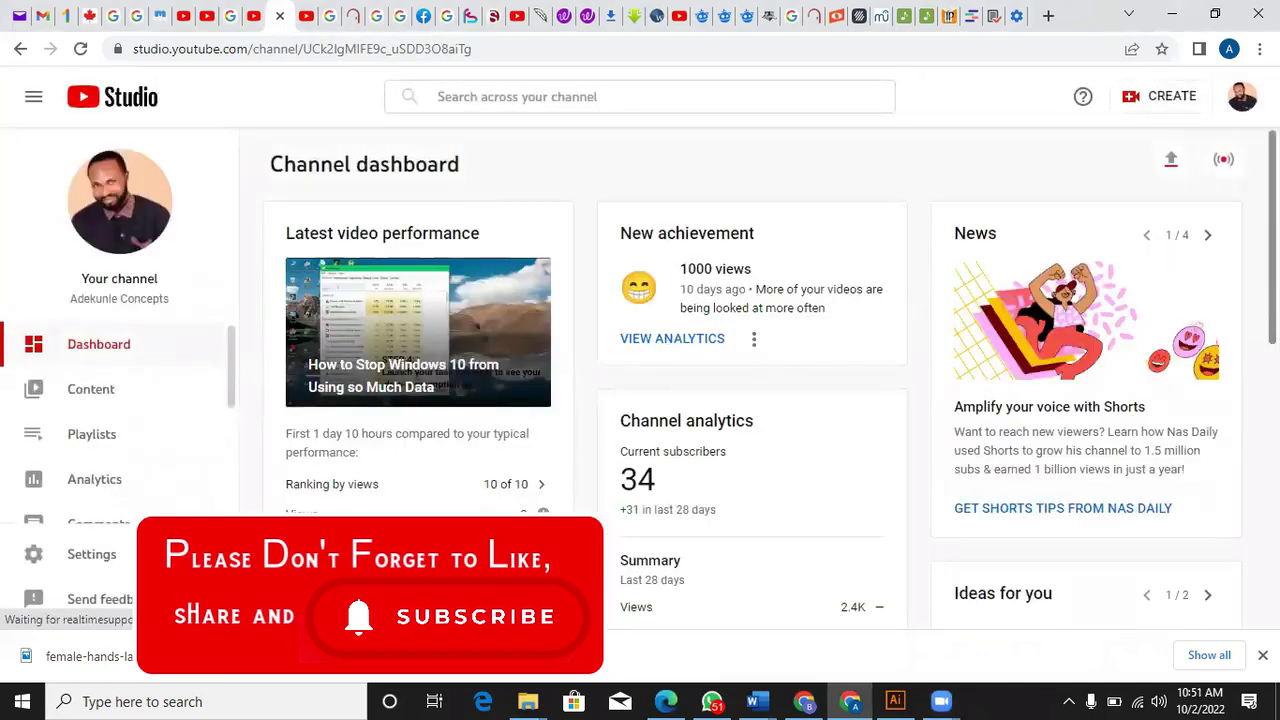
pyautogui.scroll(-2, 1229, 240)
pyautogui.scroll(-4, 1229, 240)
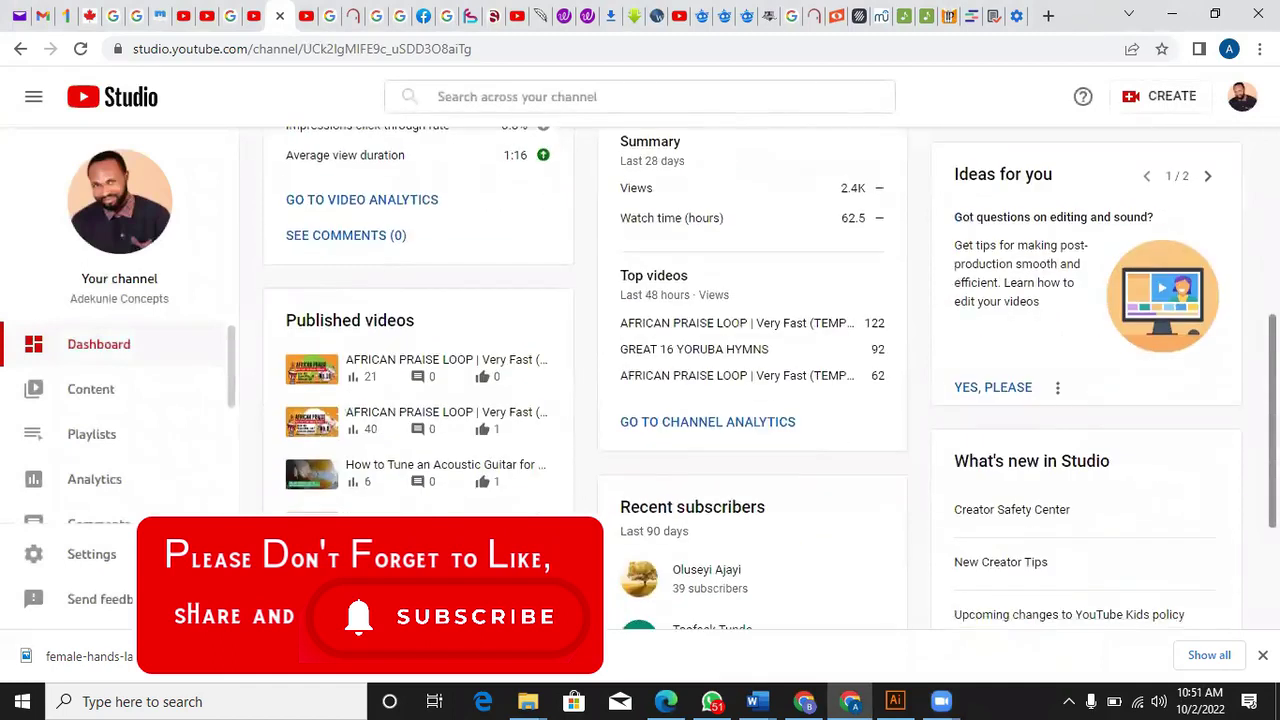
pyautogui.scroll(2, 1229, 240)
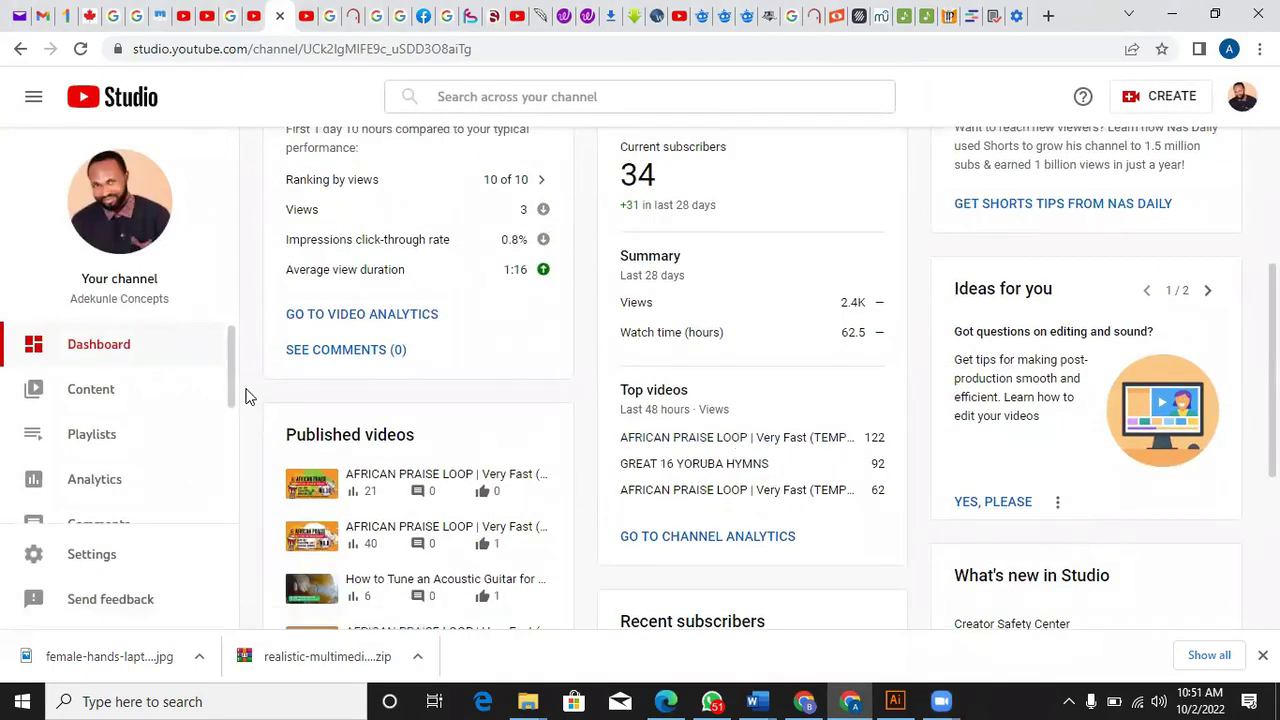
pyautogui.scroll(-1, 237, 400)
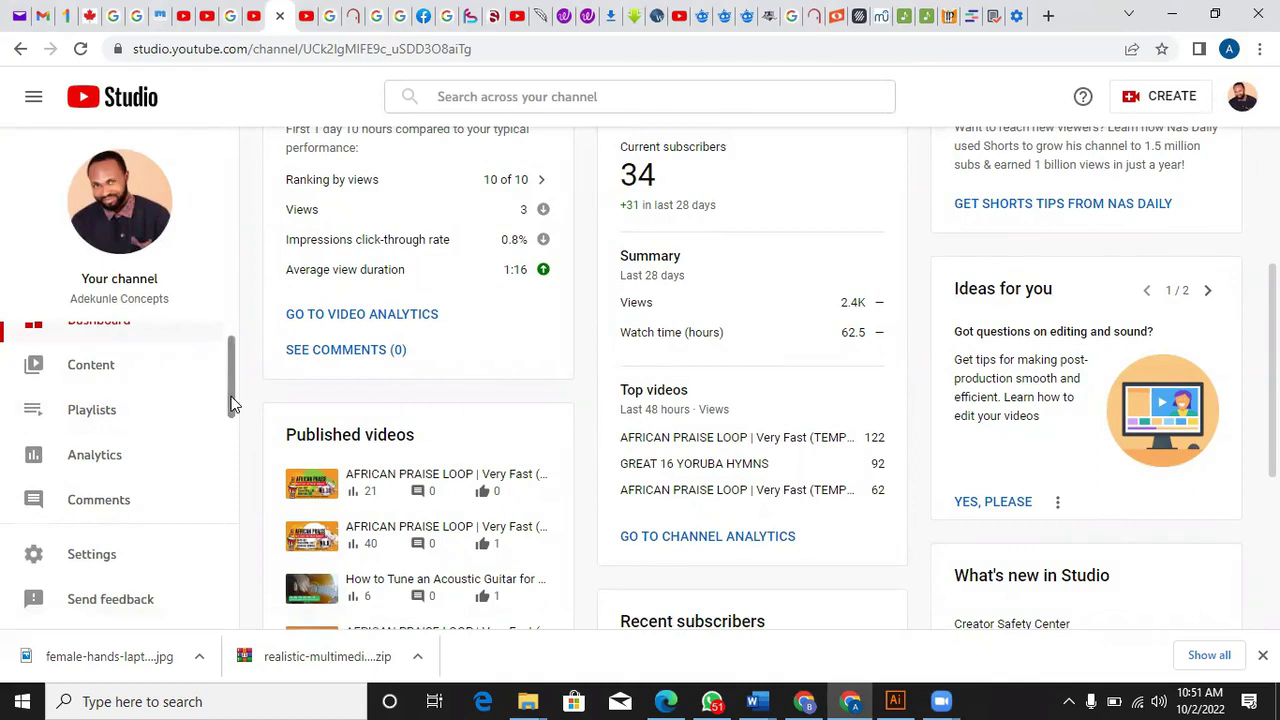
pyautogui.scroll(1, 230, 380)
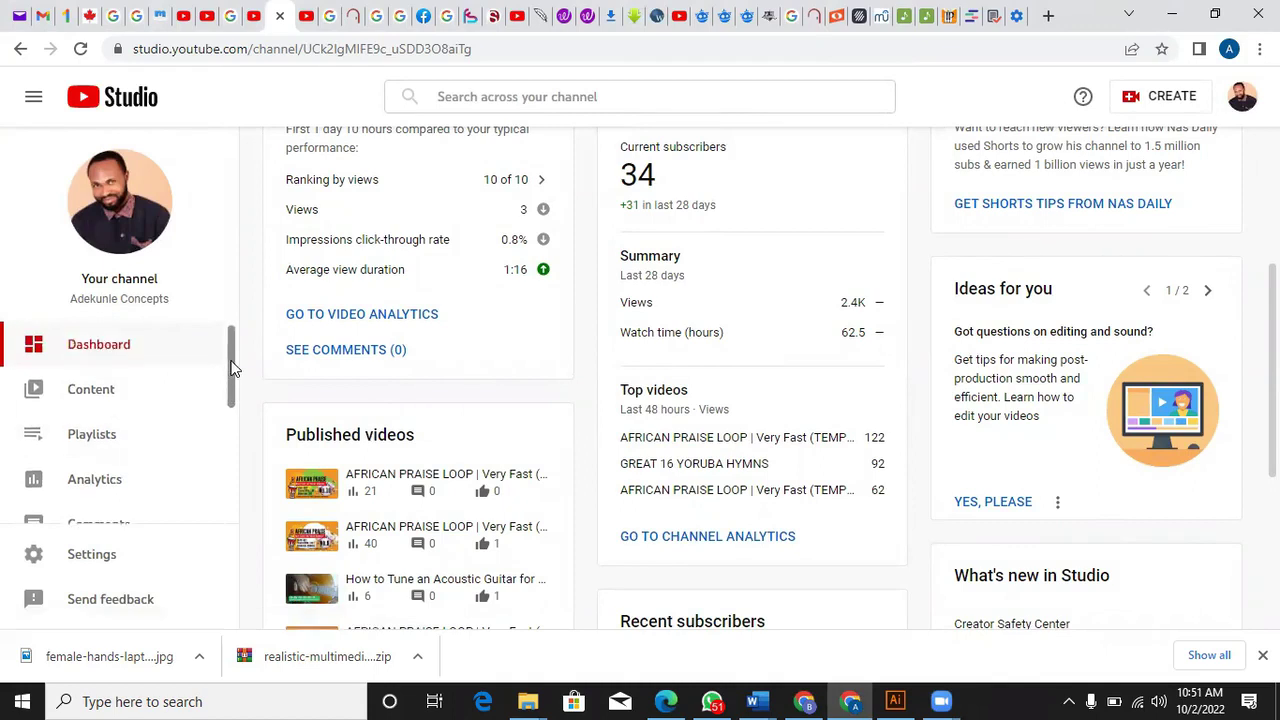
# - Open the channel's content list and review the visibility of the videos down to "How to Stop Windows 10 from Using so Much Data"
pyautogui.click(127, 403)
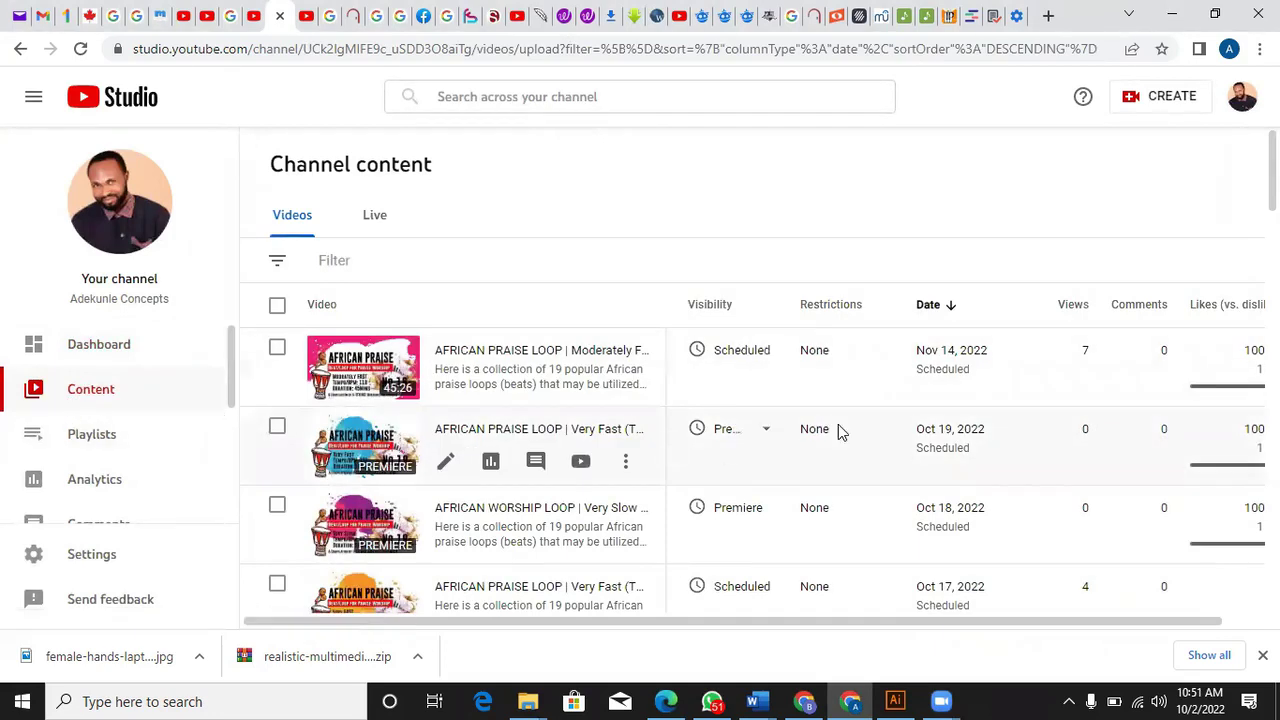
pyautogui.scroll(-3, 750, 450)
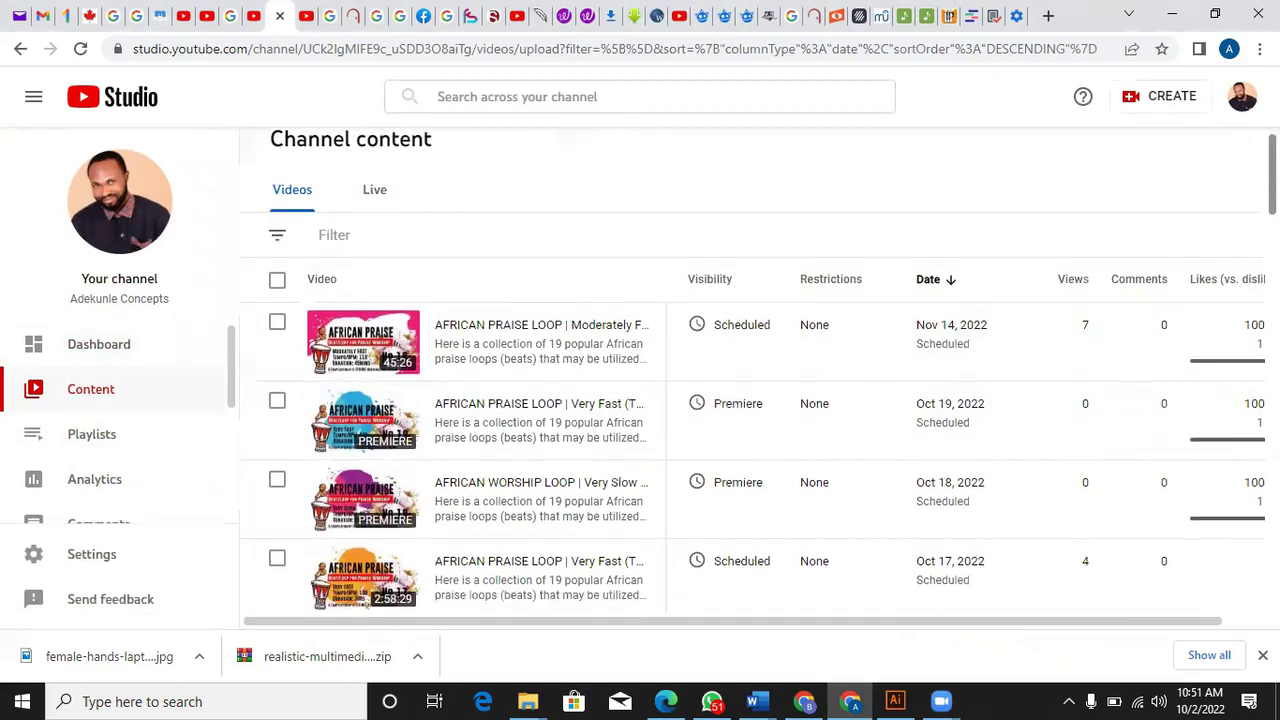
pyautogui.scroll(-3, 750, 445)
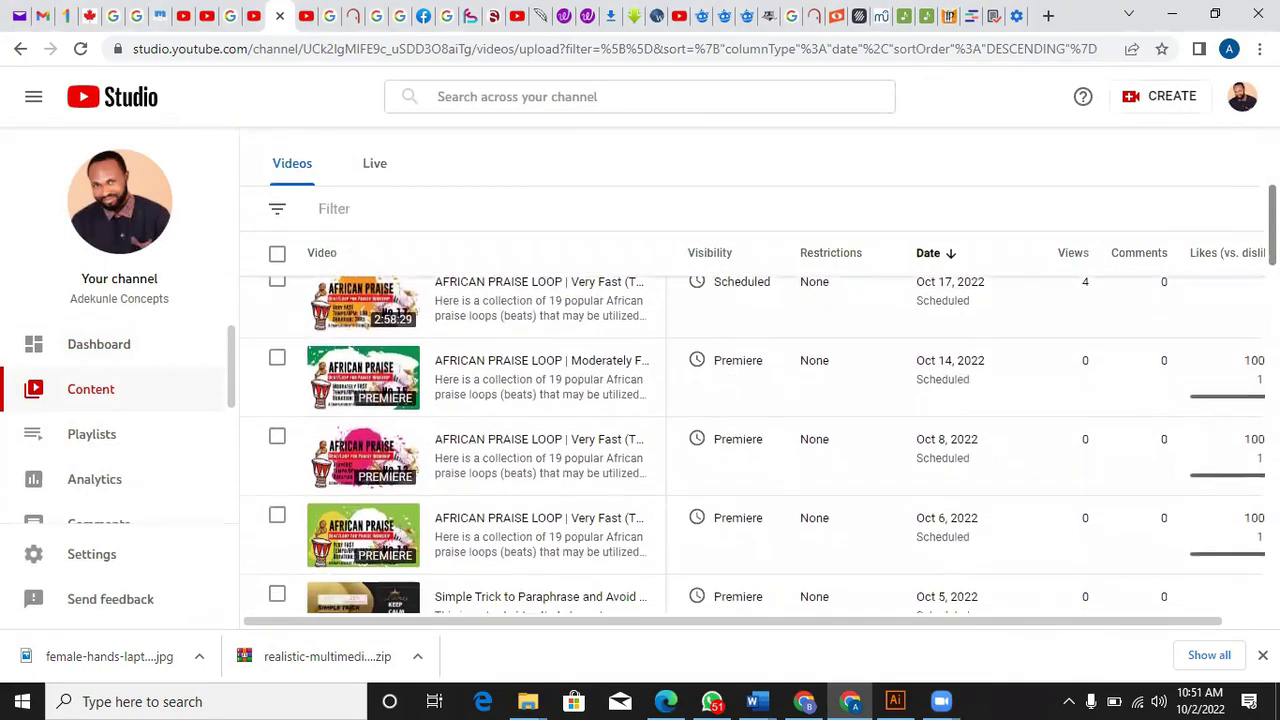
pyautogui.scroll(-2, 750, 445)
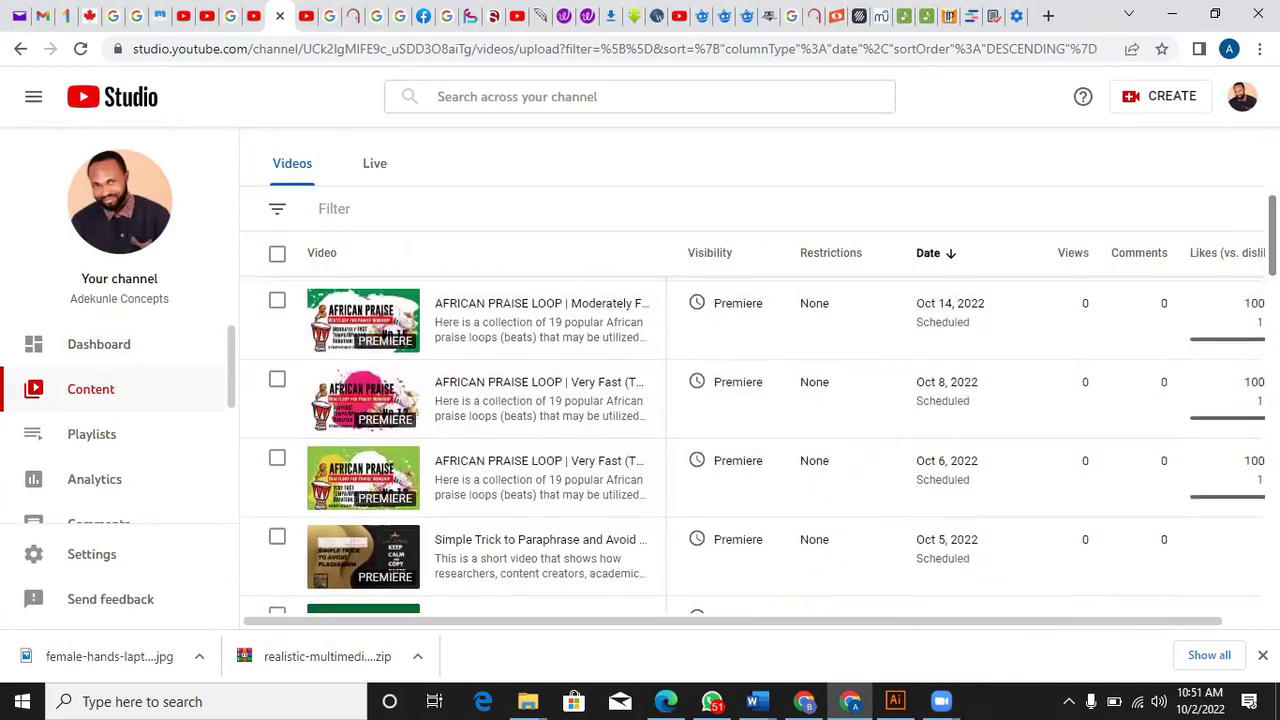
pyautogui.scroll(-3, 750, 445)
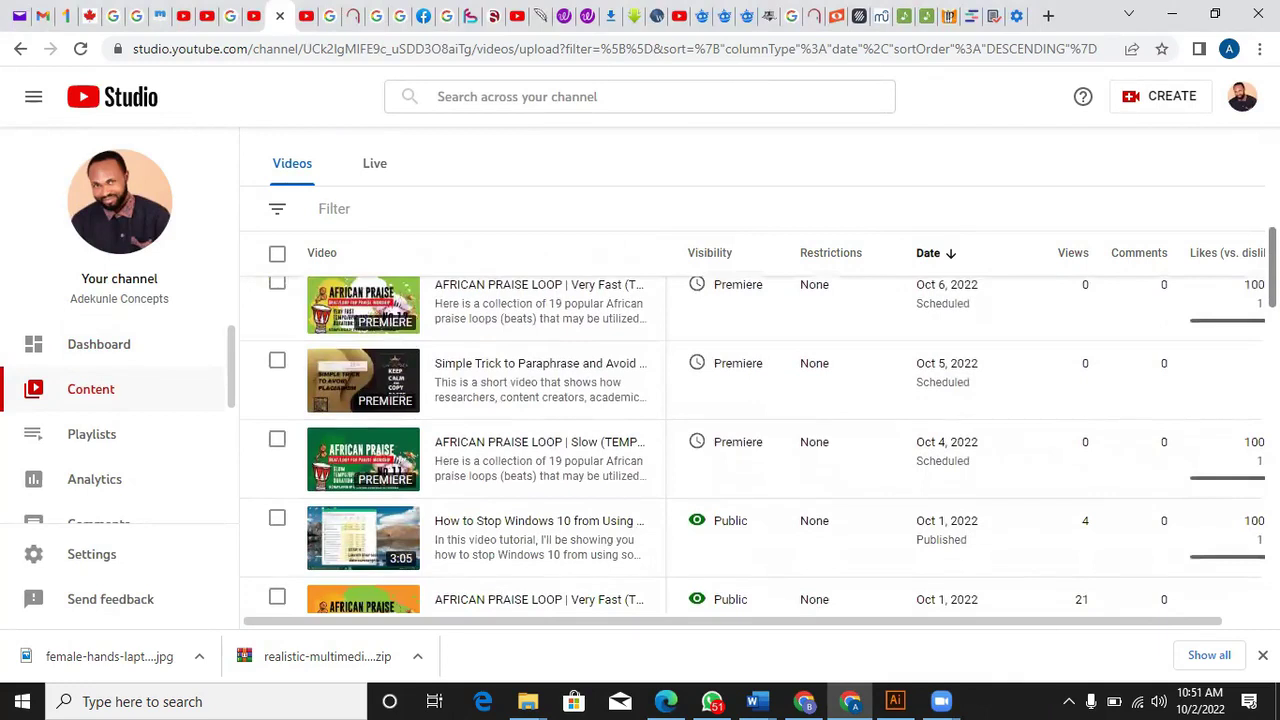
pyautogui.scroll(-1, 750, 445)
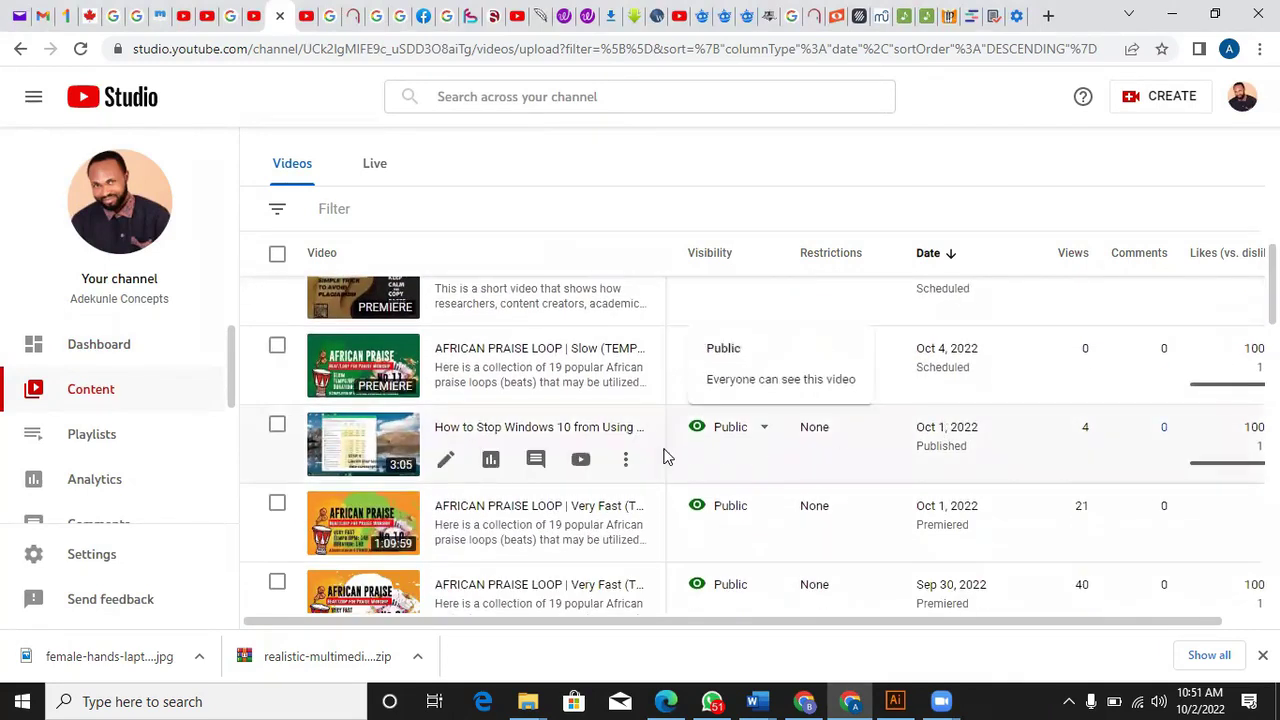
# - Try setting the visibility of the "How to Stop Windows 10" video to Private, then cancel without saving
pyautogui.click(764, 430)
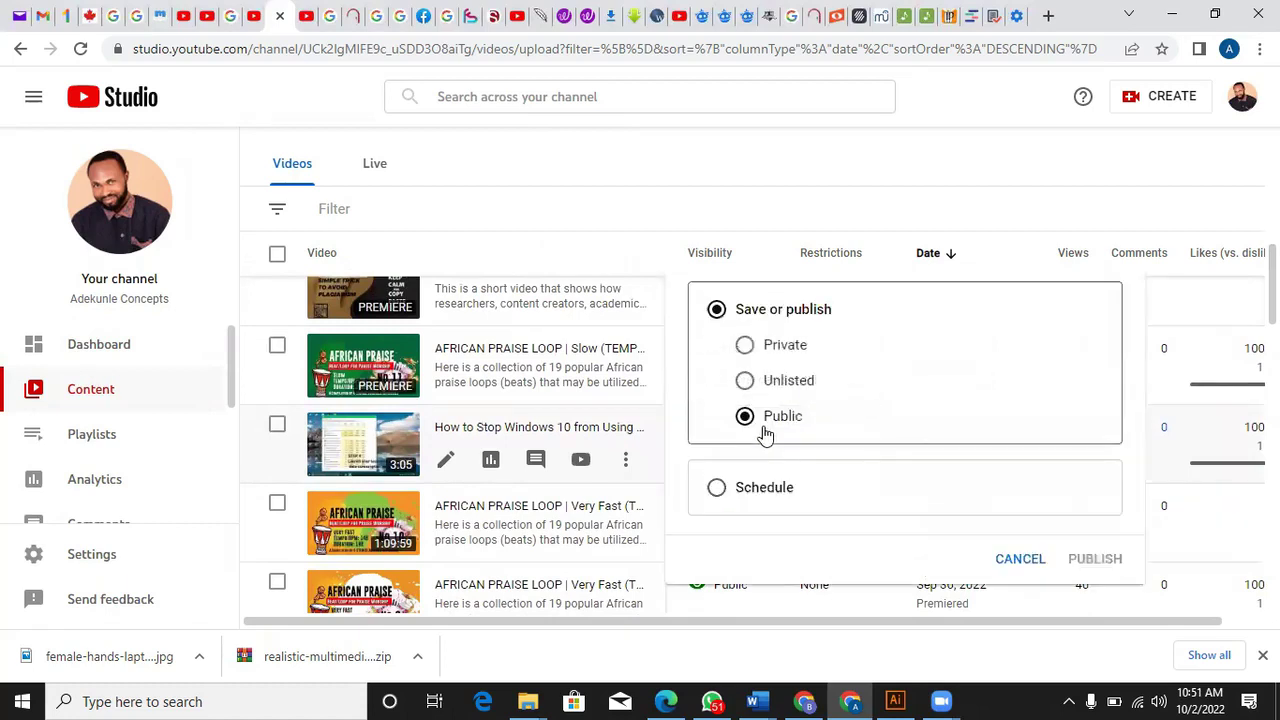
pyautogui.click(745, 346)
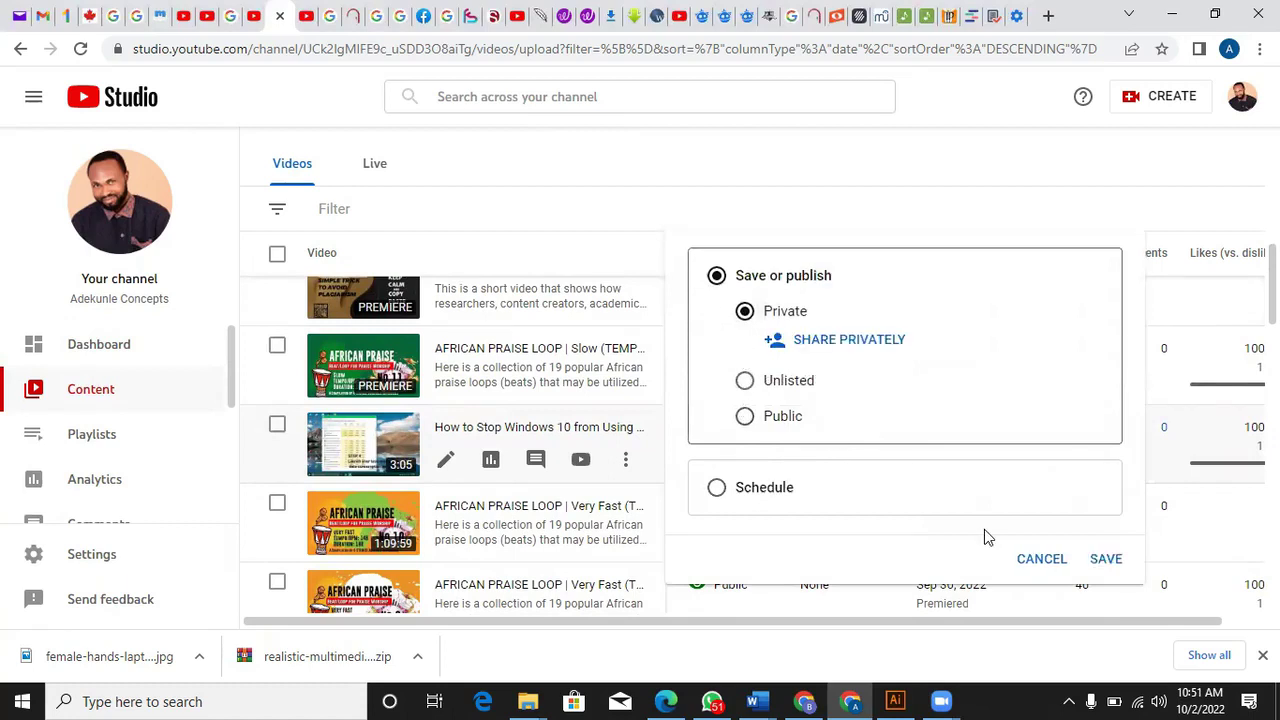
pyautogui.click(1041, 562)
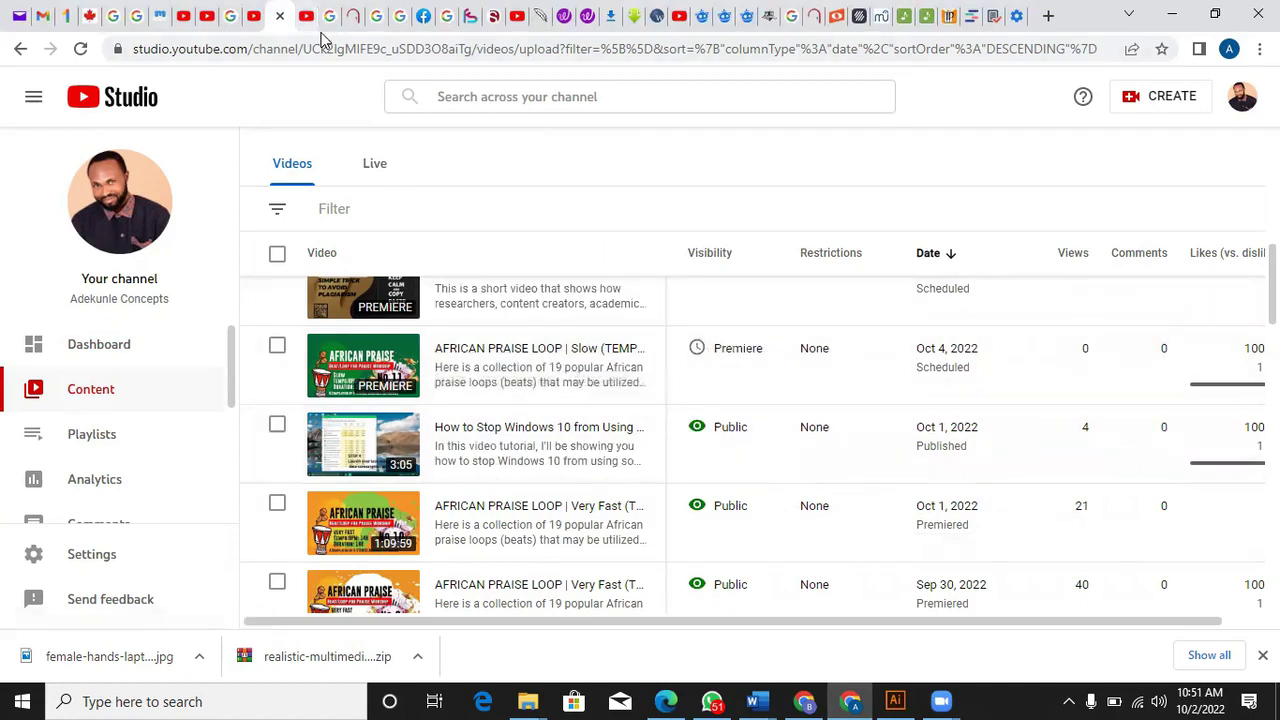
# - Switch to the Channel playlists page in YouTube Studio and open the African Praise Loops playlist on YouTube
pyautogui.moveTo(322, 38)
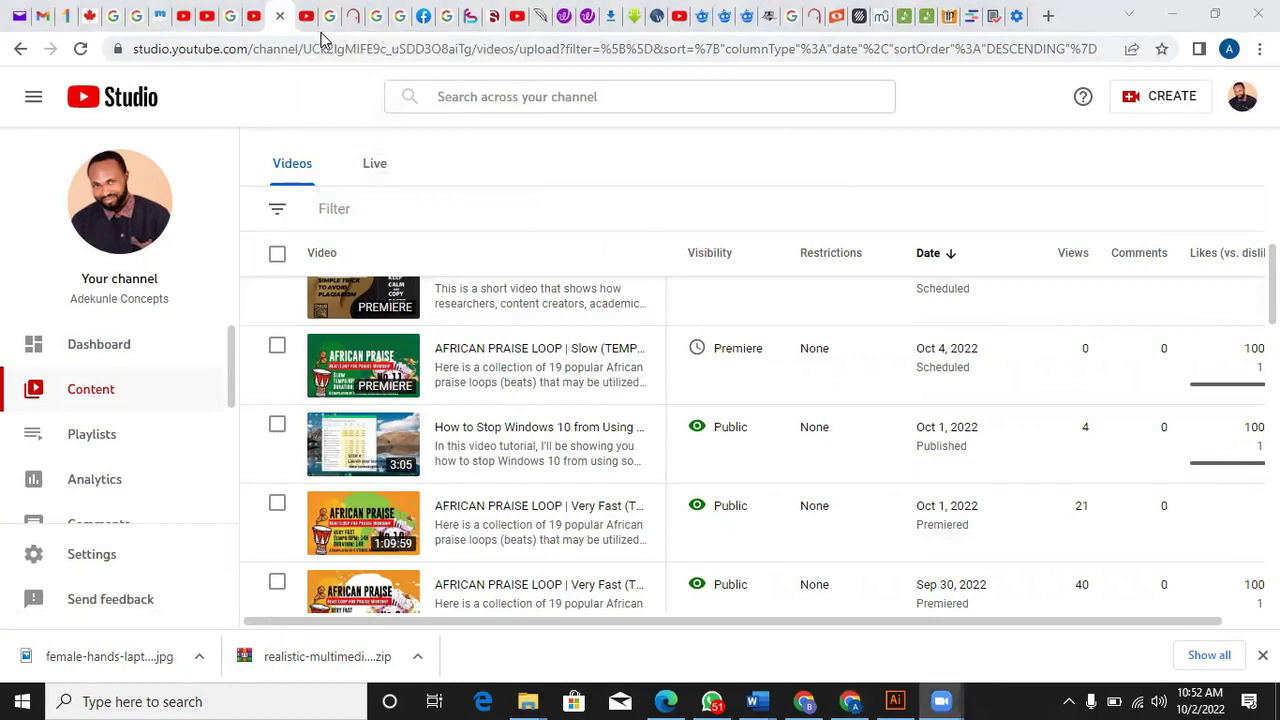
pyautogui.click(322, 36)
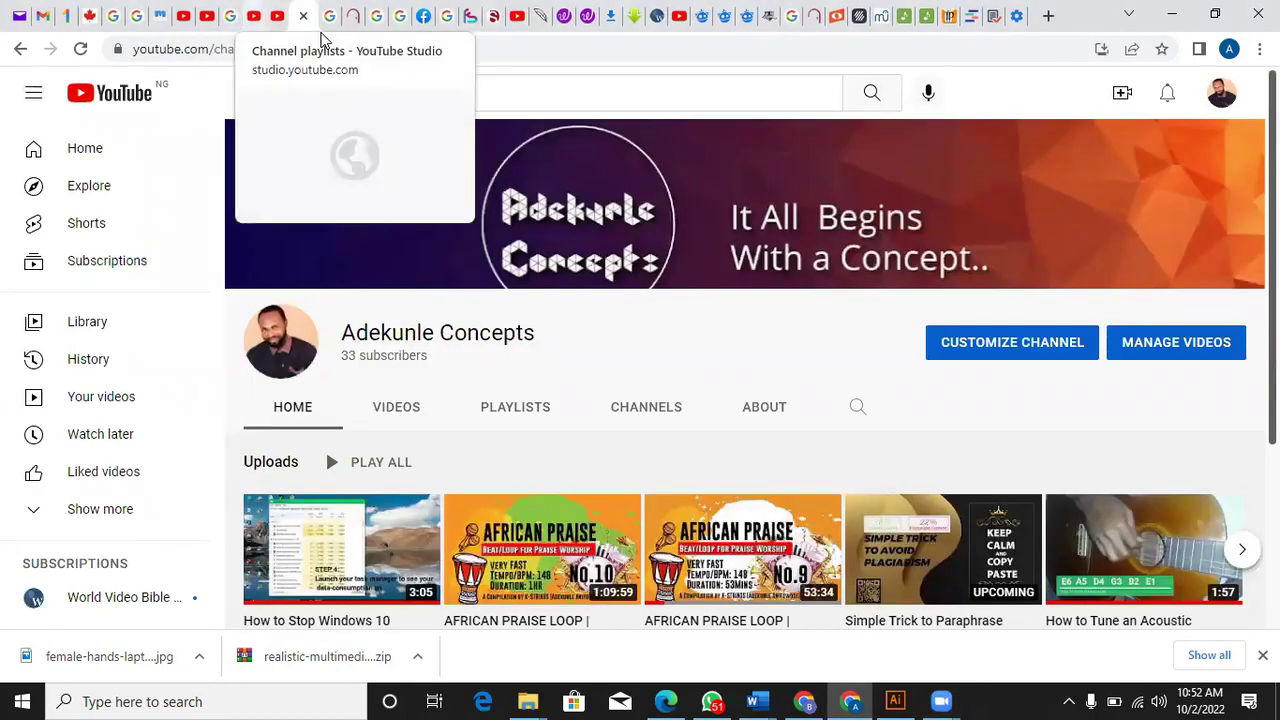
pyautogui.click(253, 16)
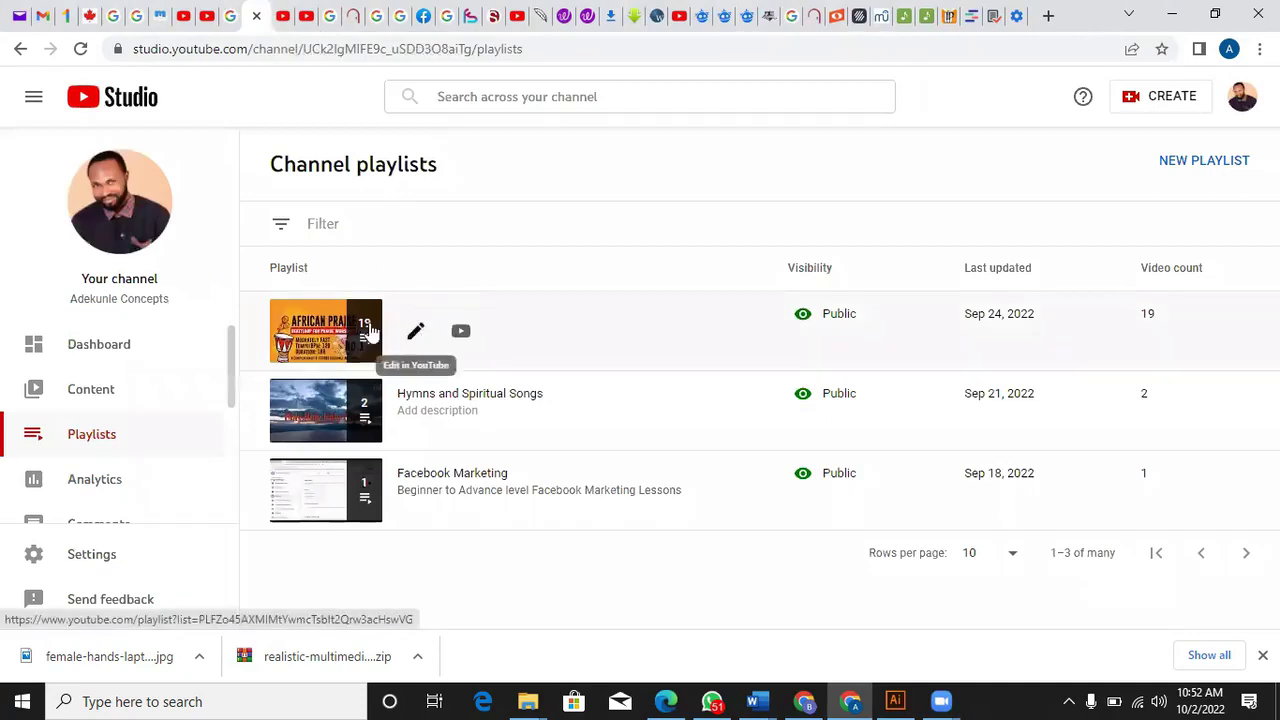
pyautogui.click(330, 330)
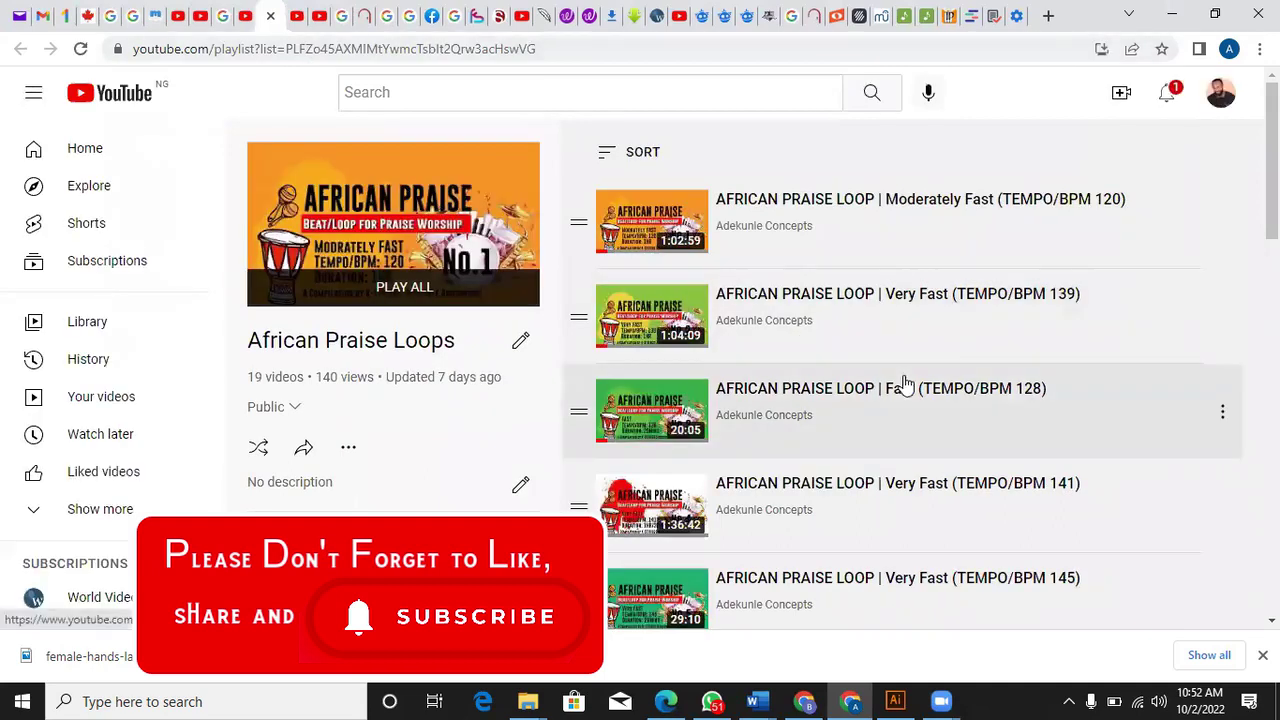
# - Find the 45:26 "AFRICAN PRAISE LOOP | Moderately Fast (TEMPO/BPM 118)" video in the playlist and open it
pyautogui.scroll(-4, 1271, 180)
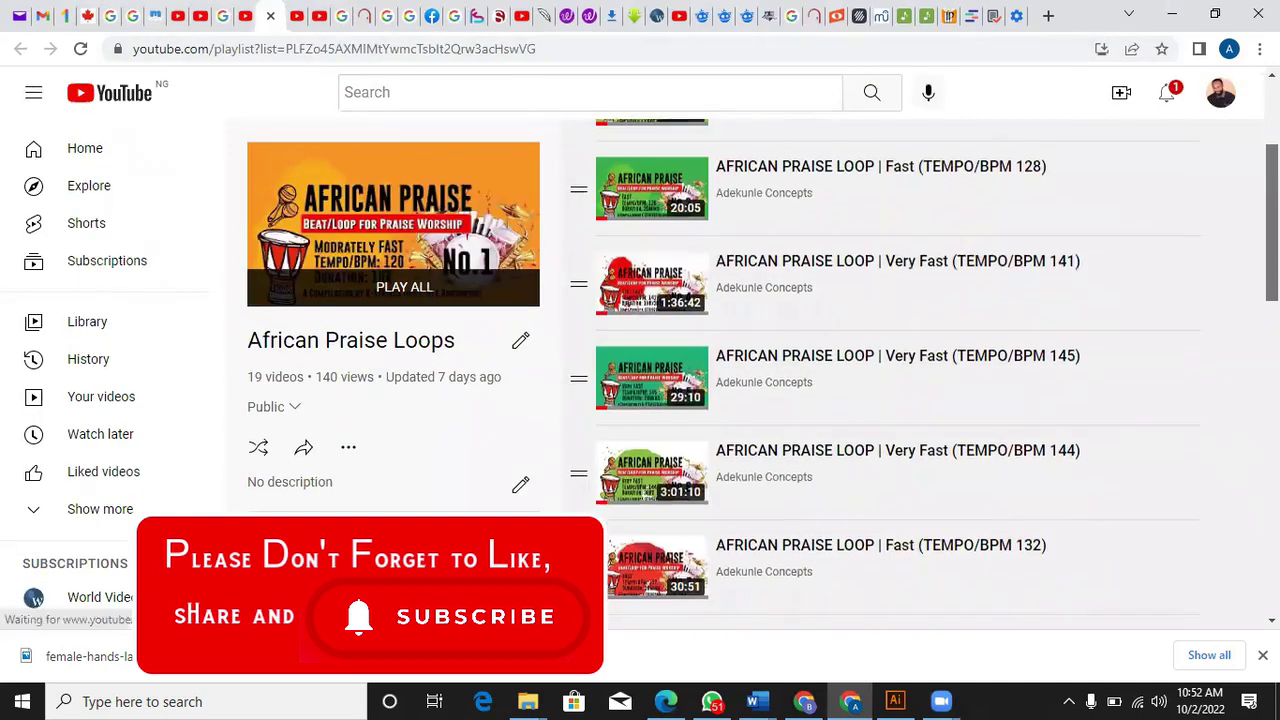
pyautogui.scroll(-1, 897, 374)
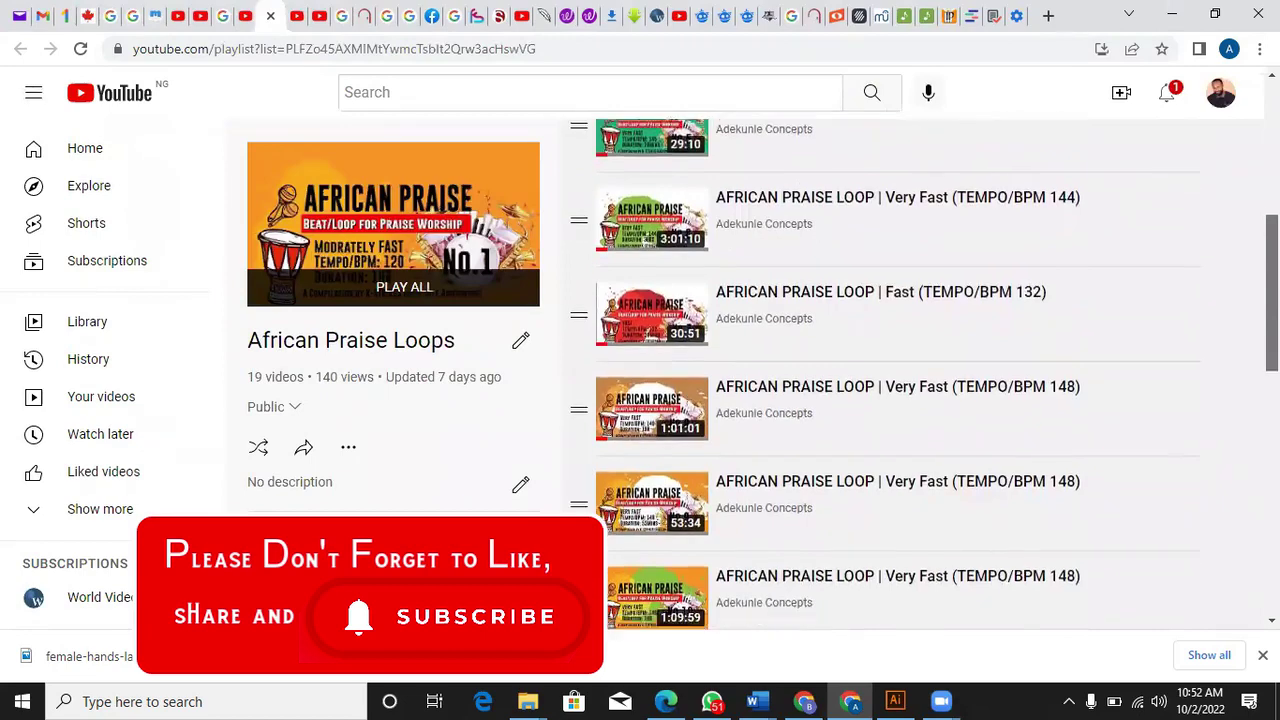
pyautogui.scroll(-3, 897, 374)
pyautogui.scroll(-3, 897, 374)
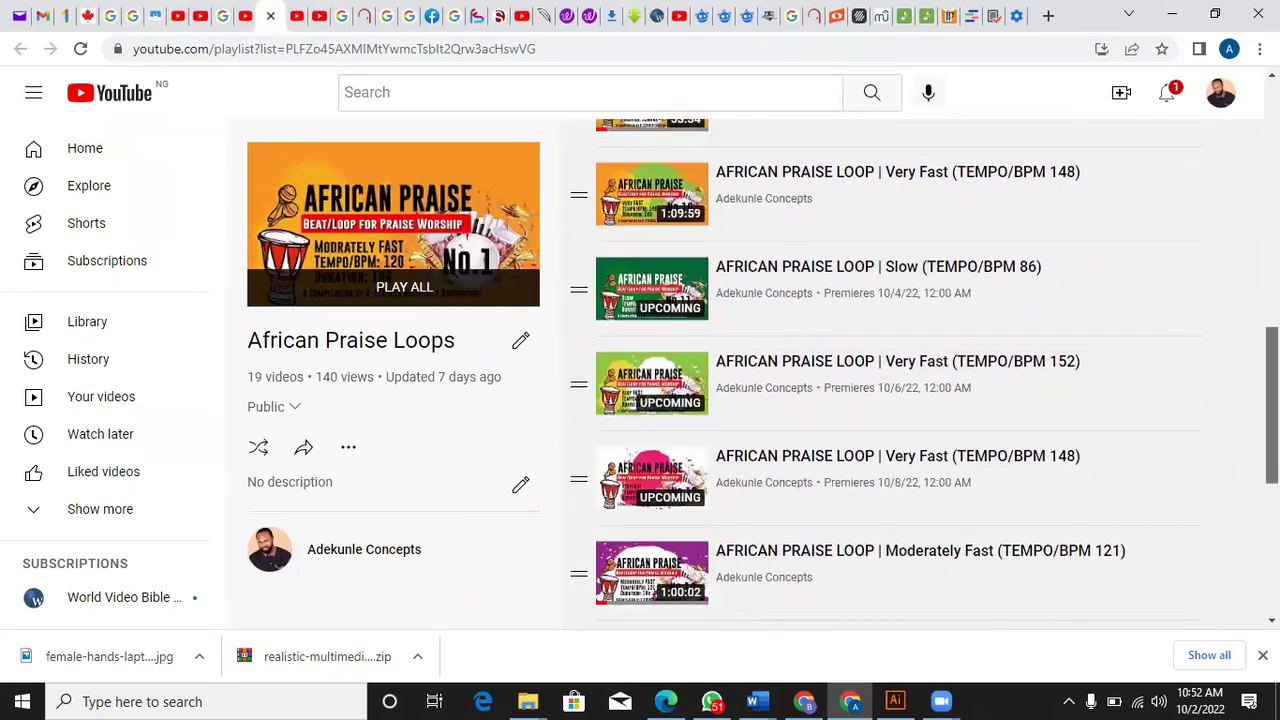
pyautogui.scroll(-3, 897, 374)
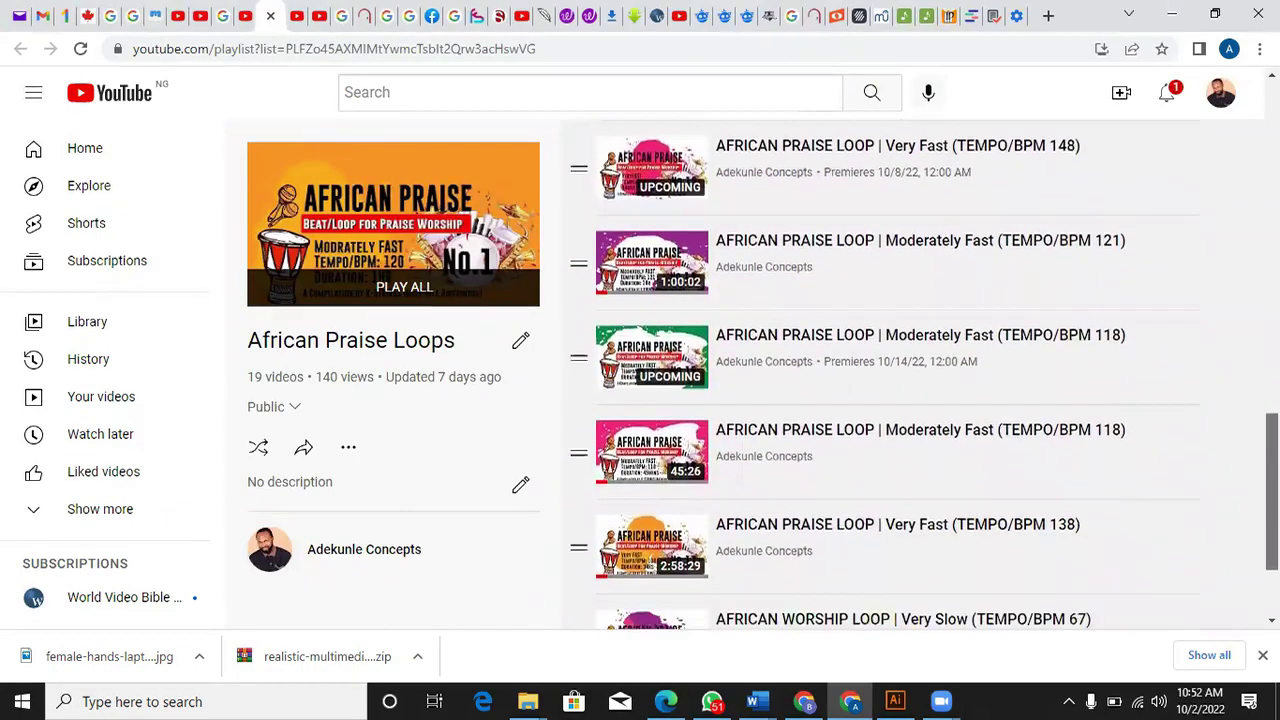
pyautogui.scroll(-1, 897, 374)
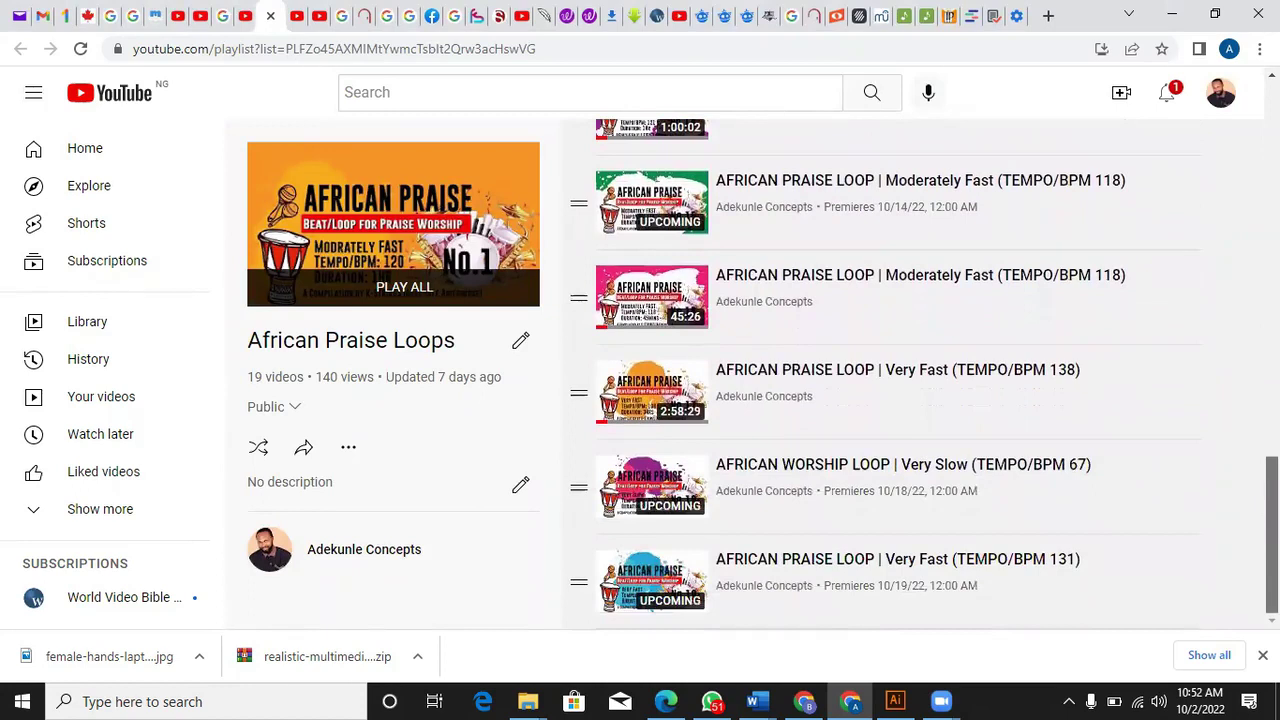
pyautogui.click(849, 277)
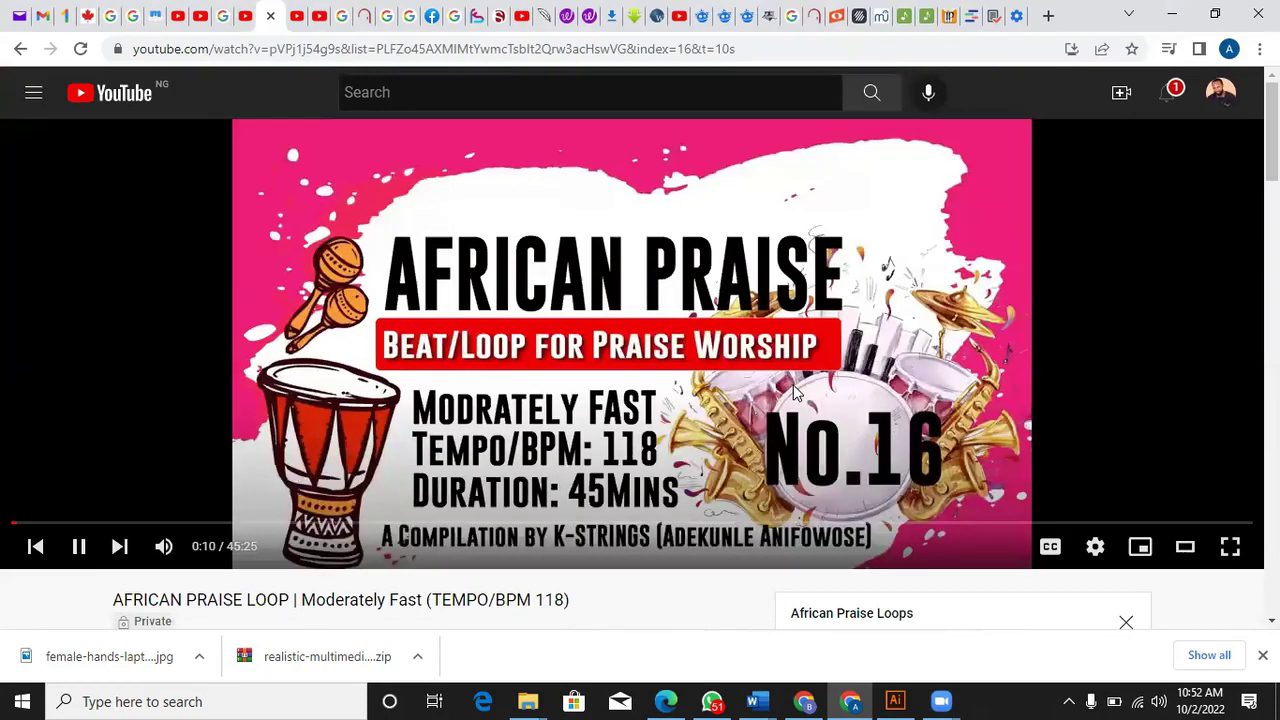
# - Pause the video and highlight the view count and date below its title
pyautogui.scroll(-1, 1012, 416)
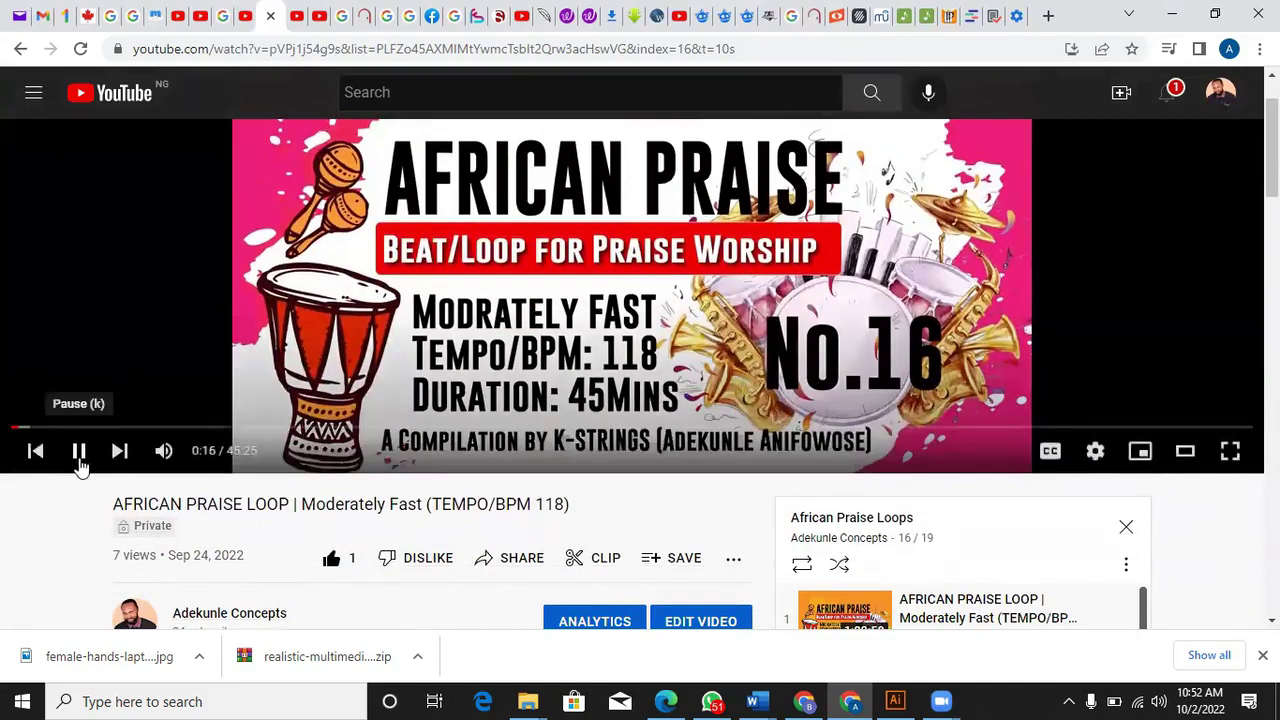
pyautogui.click(79, 451)
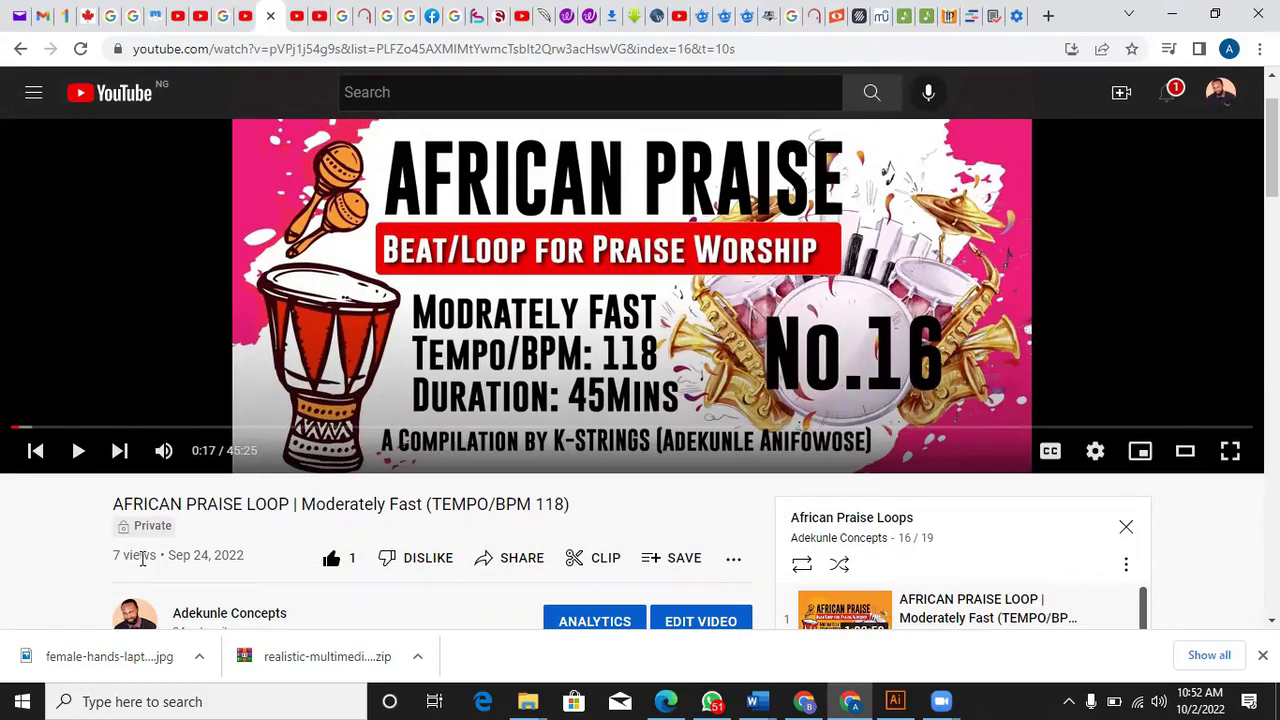
pyautogui.moveTo(114, 556); pyautogui.dragTo(241, 556)
pyautogui.click(241, 556)
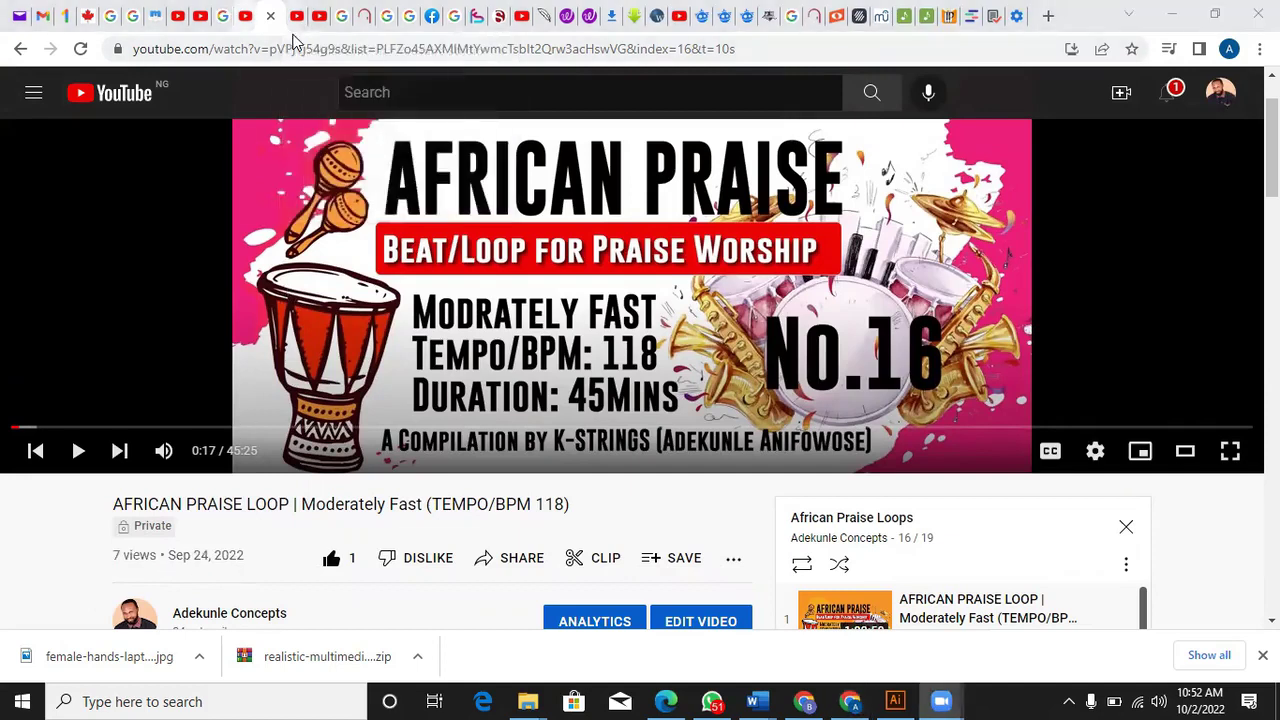
pyautogui.moveTo(293, 40)
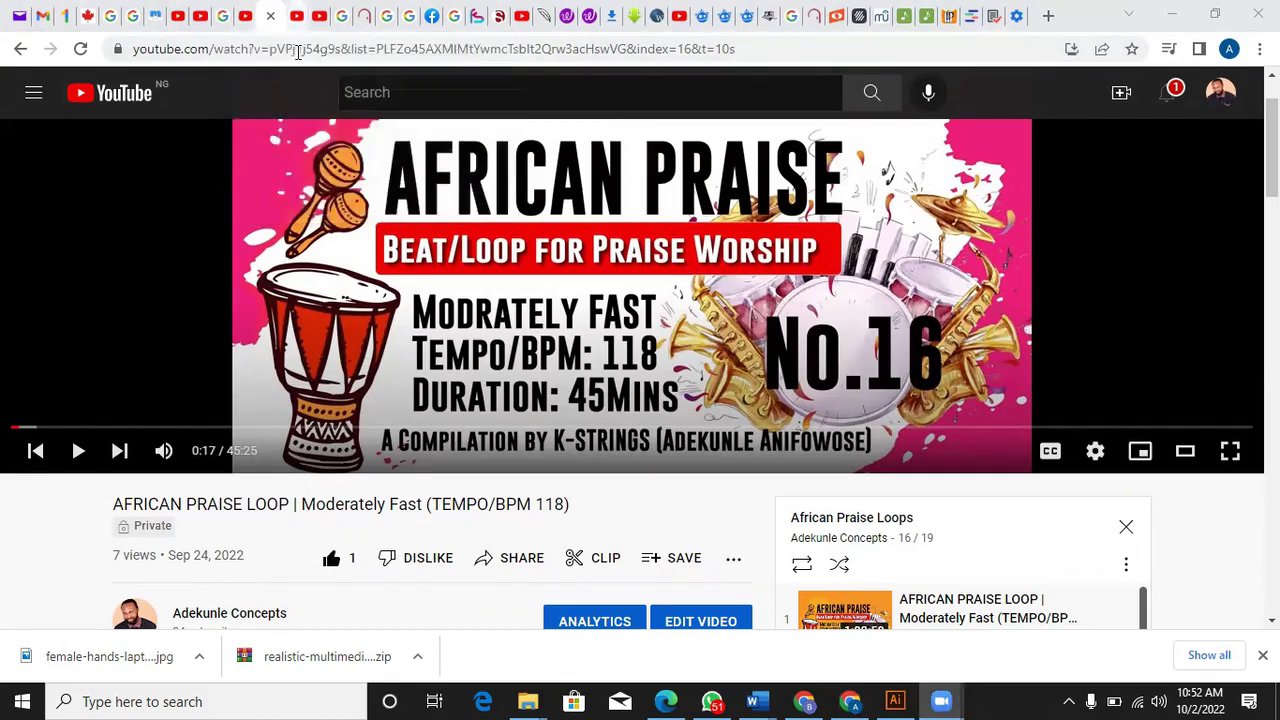
# - Return to the praise loop video's page from Studio's content list and highlight the view count and date below its title
pyautogui.hotkey('ctrl', 'Tab')
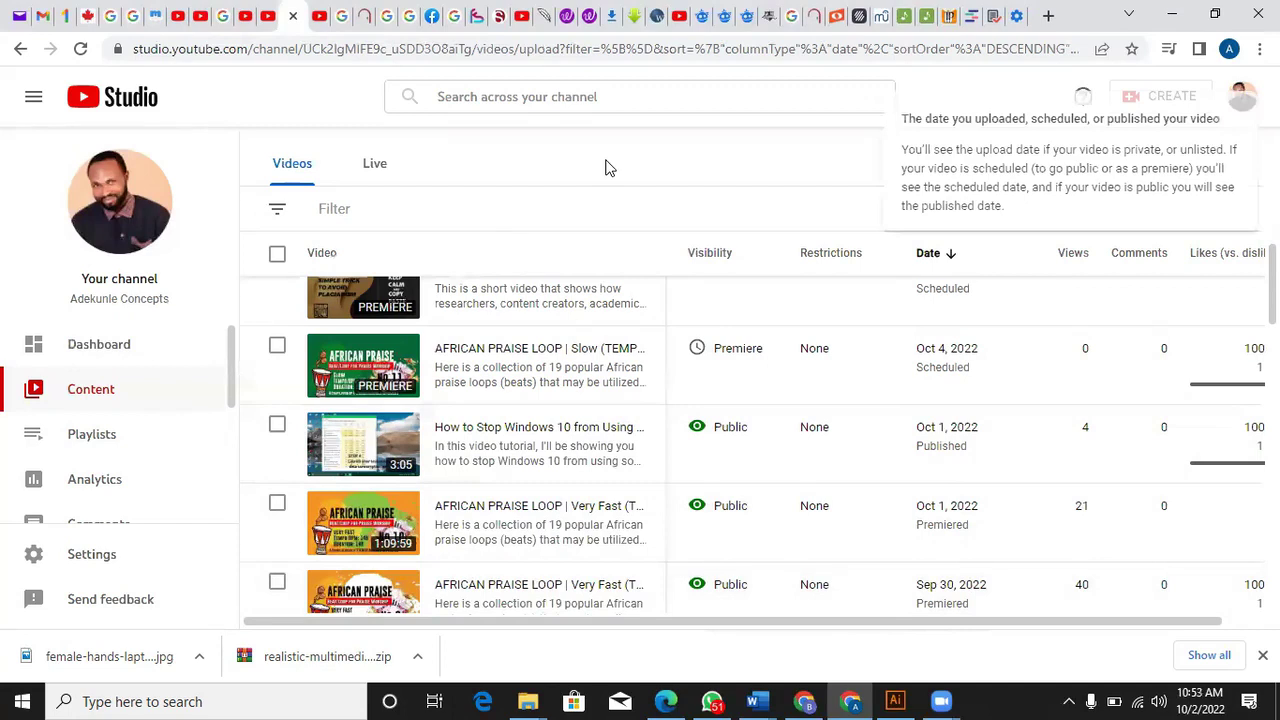
pyautogui.click(265, 15)
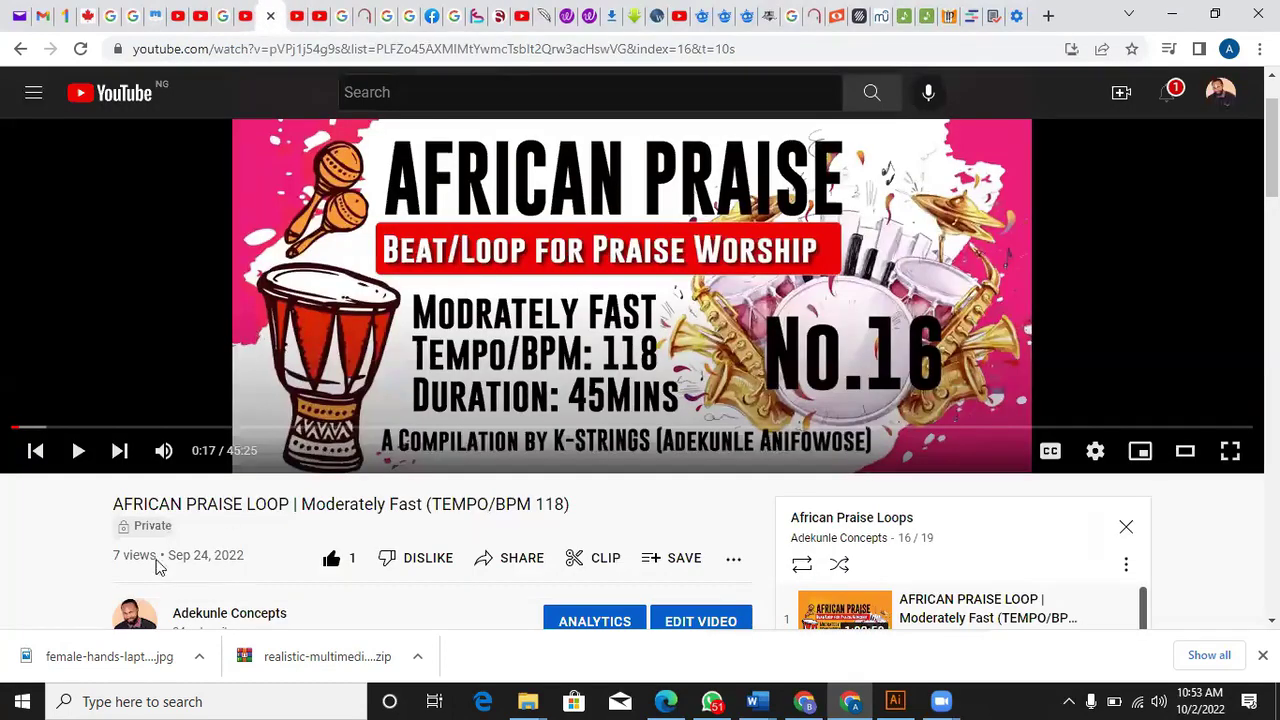
pyautogui.moveTo(137, 556); pyautogui.dragTo(242, 556)
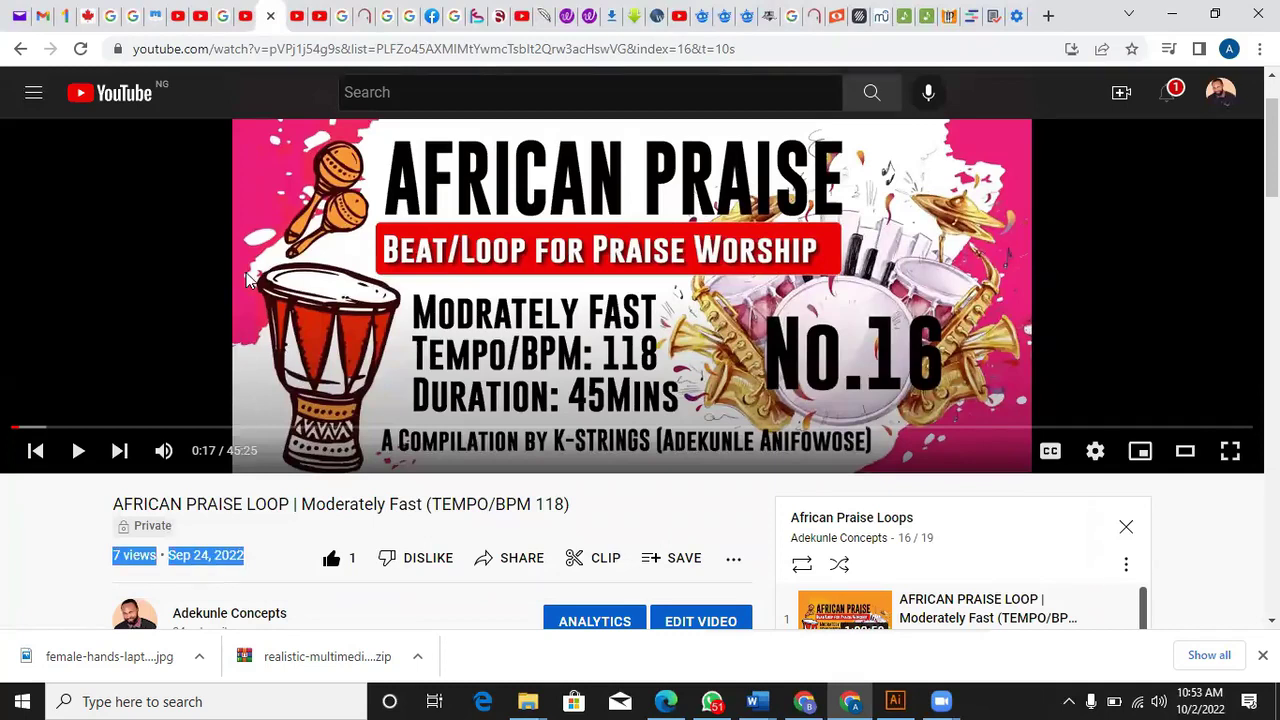
# - Look through the late-September entries in Studio's content list for the praise loop video, and return to its watch page
pyautogui.click(296, 16)
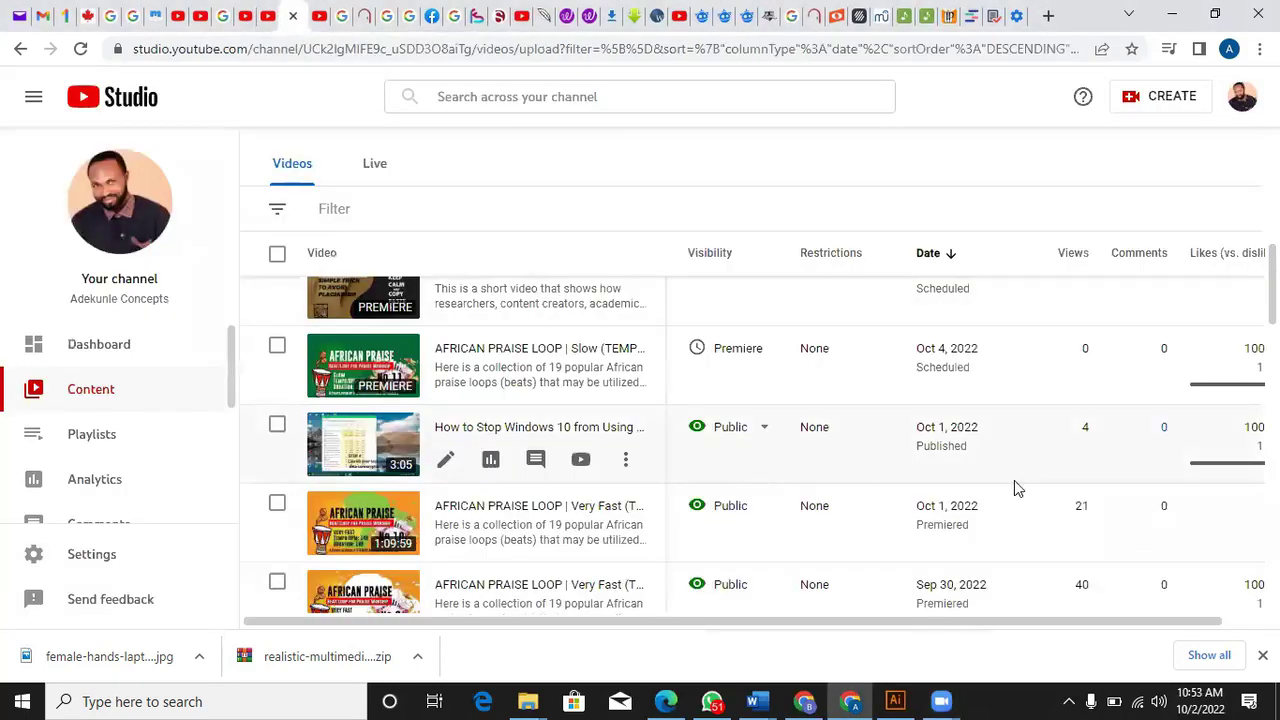
pyautogui.scroll(-3, 890, 487)
pyautogui.scroll(-2, 752, 445)
pyautogui.scroll(-1, 750, 440)
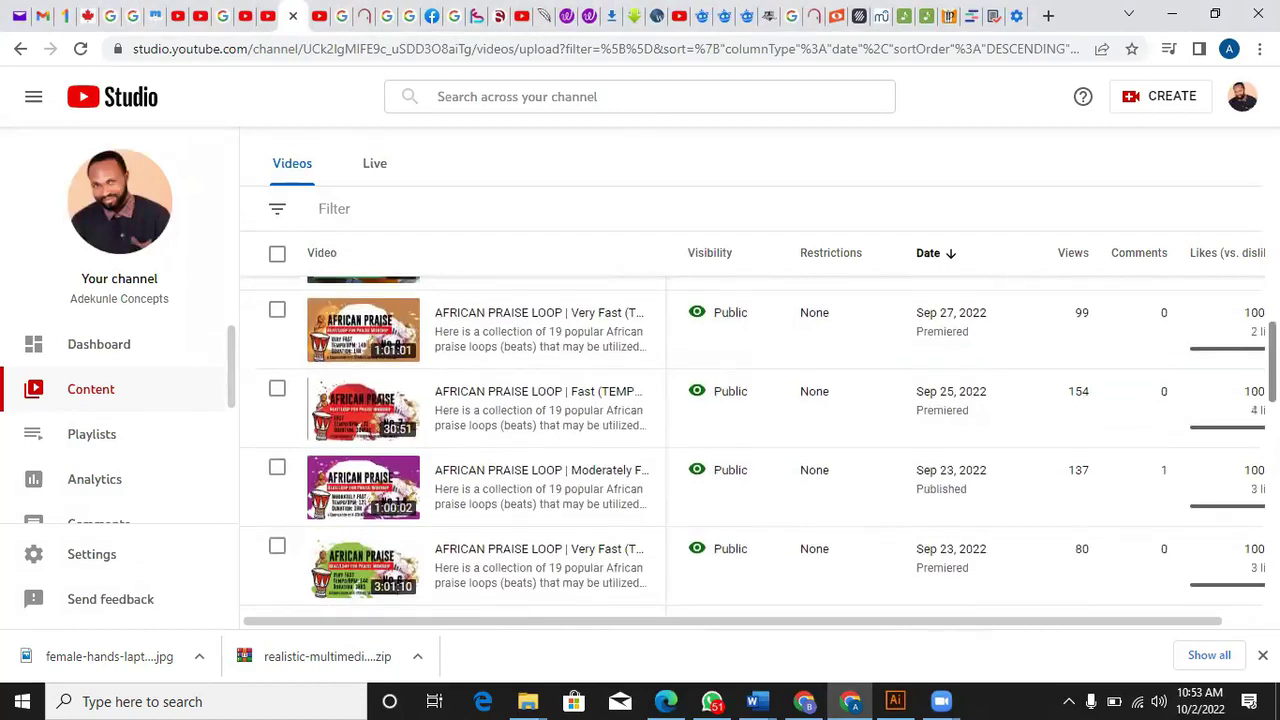
pyautogui.scroll(-3, 750, 445)
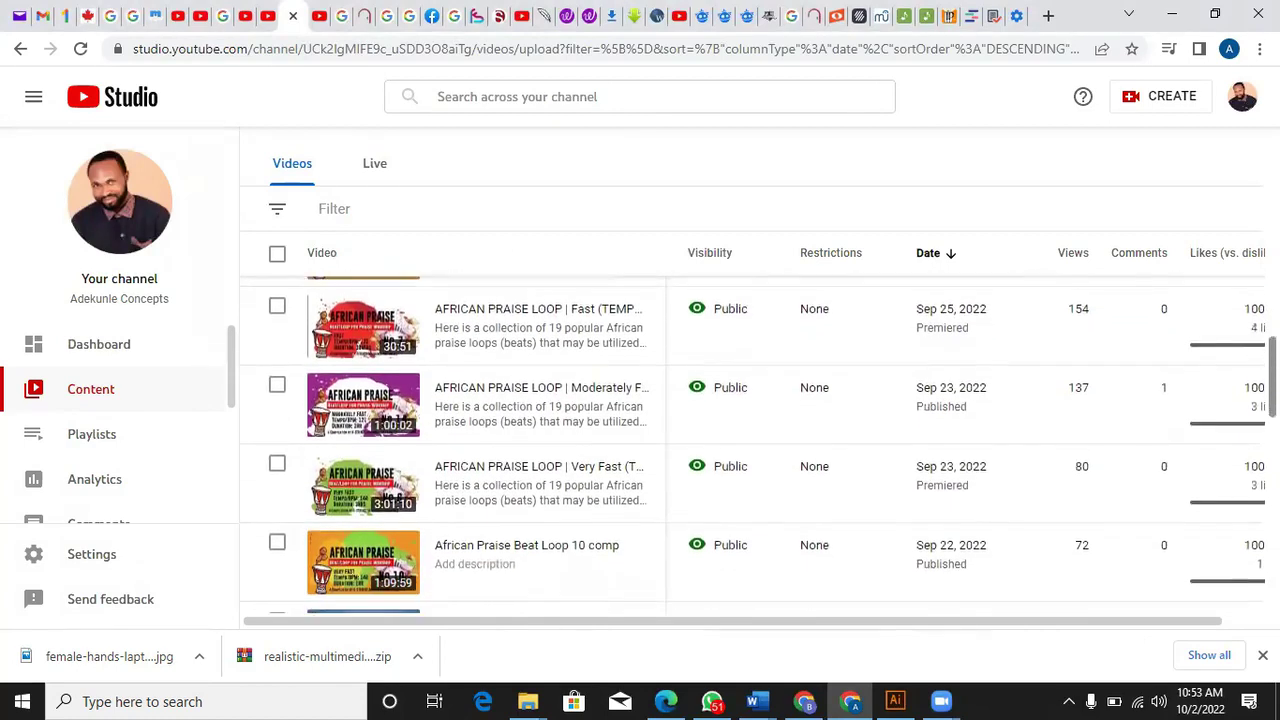
pyautogui.scroll(4, 750, 445)
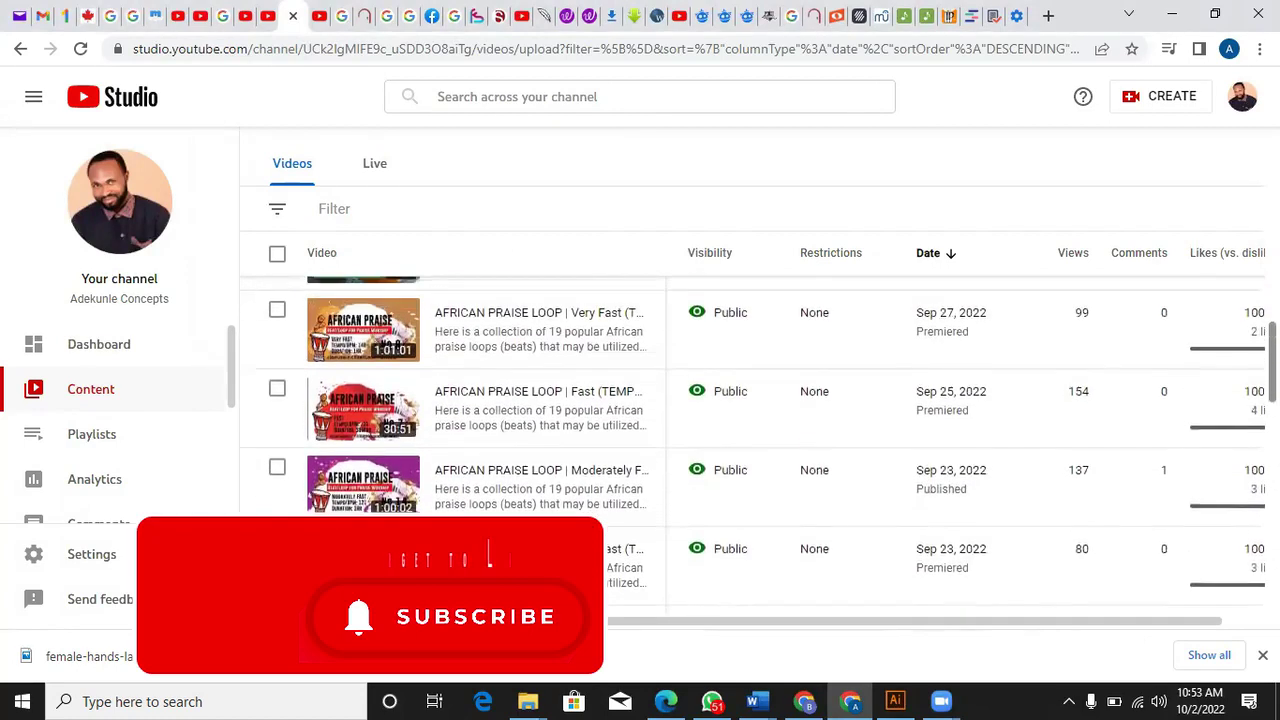
pyautogui.scroll(2, 750, 445)
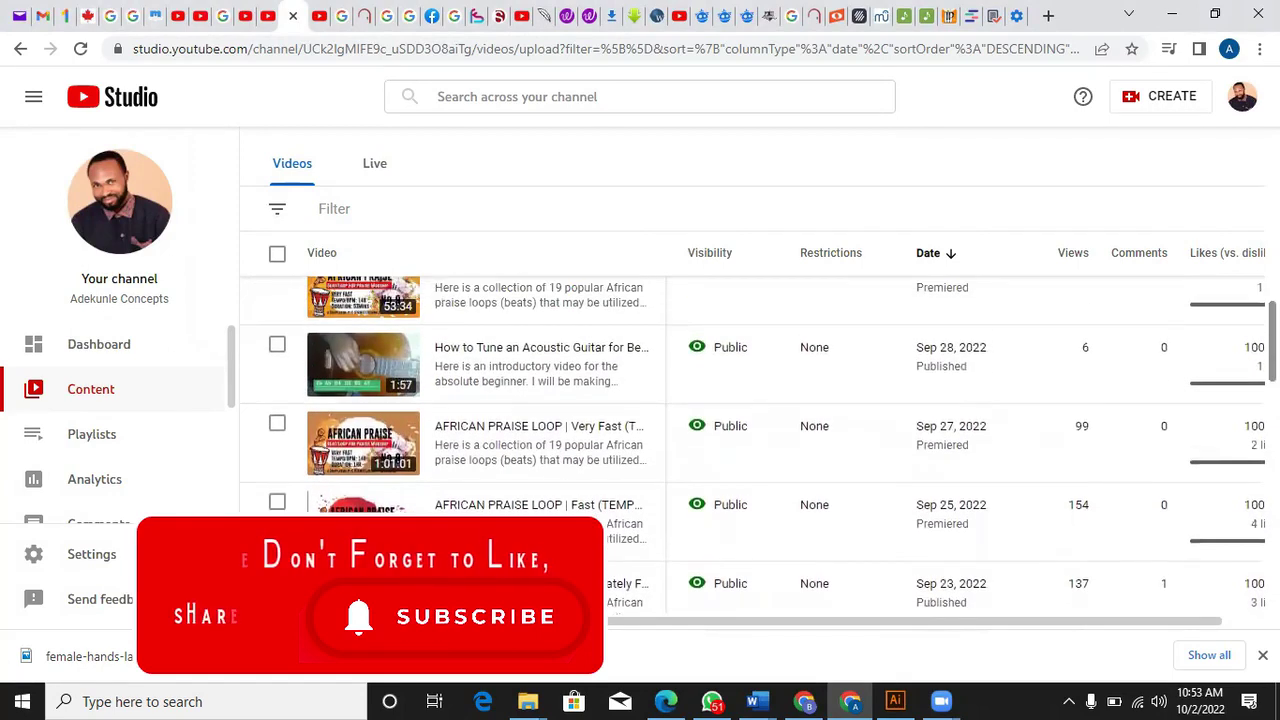
pyautogui.scroll(-1, 750, 445)
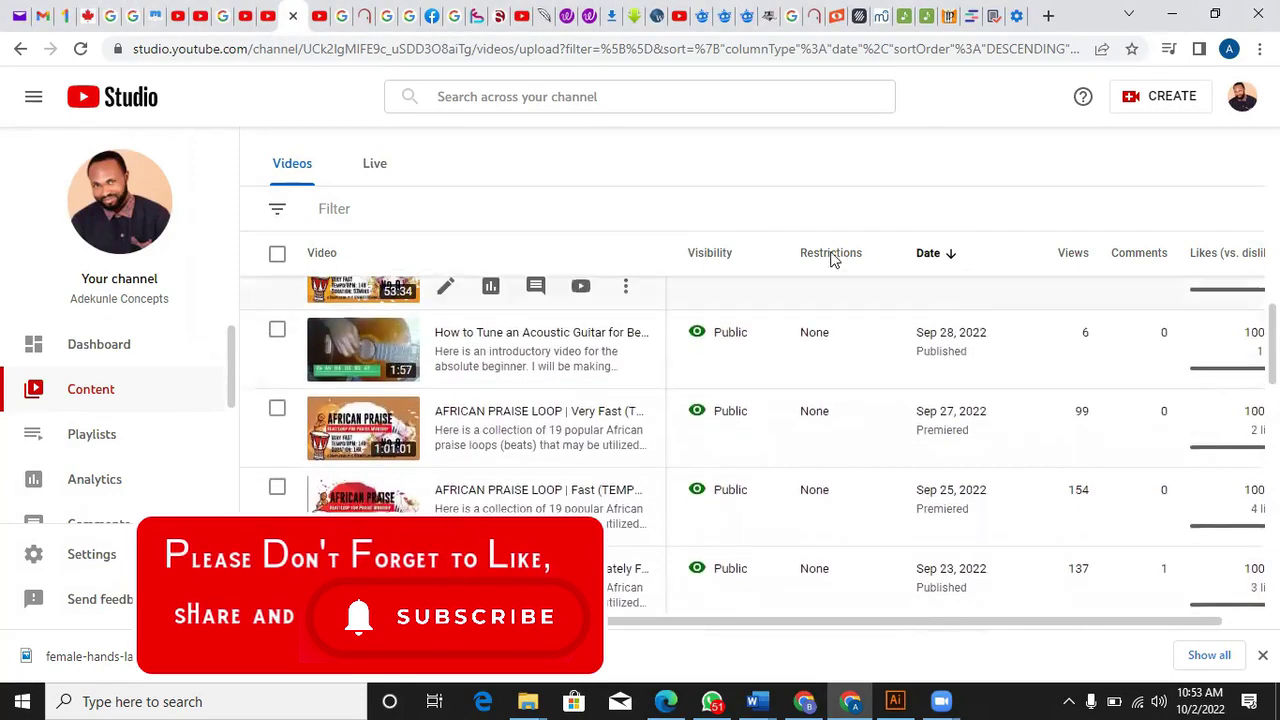
pyautogui.click(268, 16)
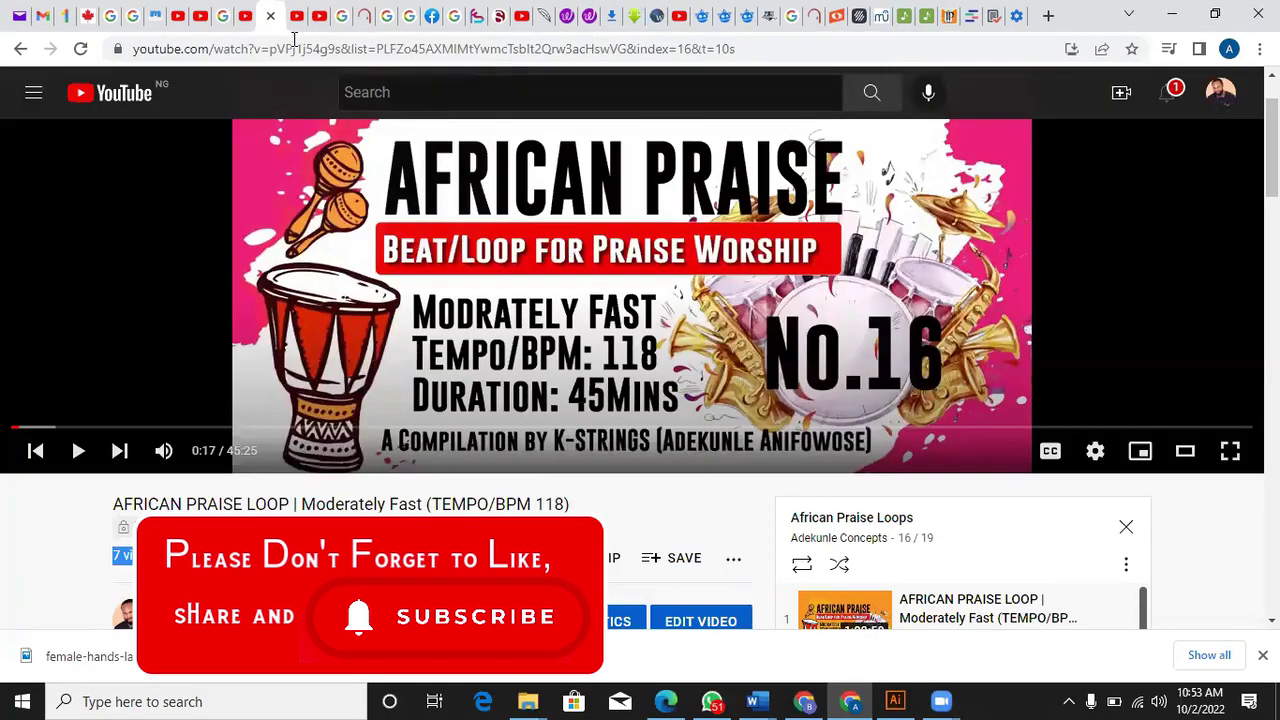
# - Search Studio's content list again for the Sep 24, 2022 video, examining the dates and visibility of the September uploads
pyautogui.click(293, 16)
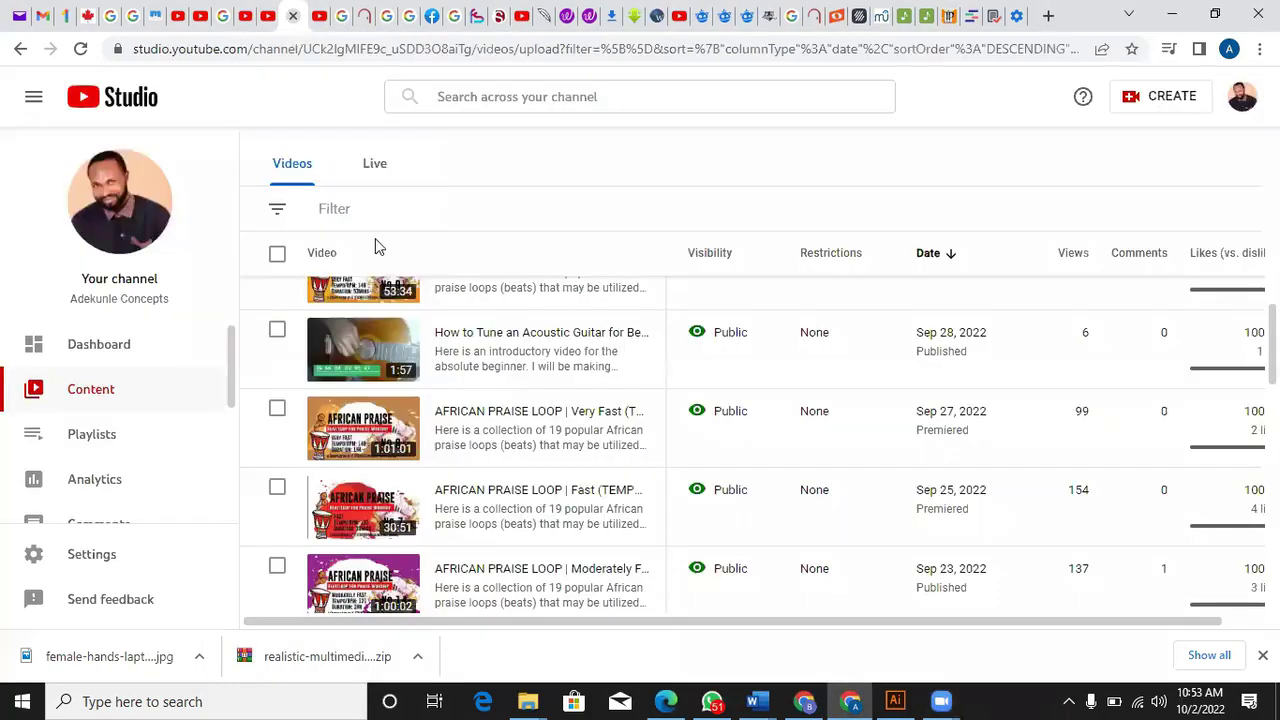
pyautogui.moveTo(1228, 448)
pyautogui.scroll(-2, 759, 444)
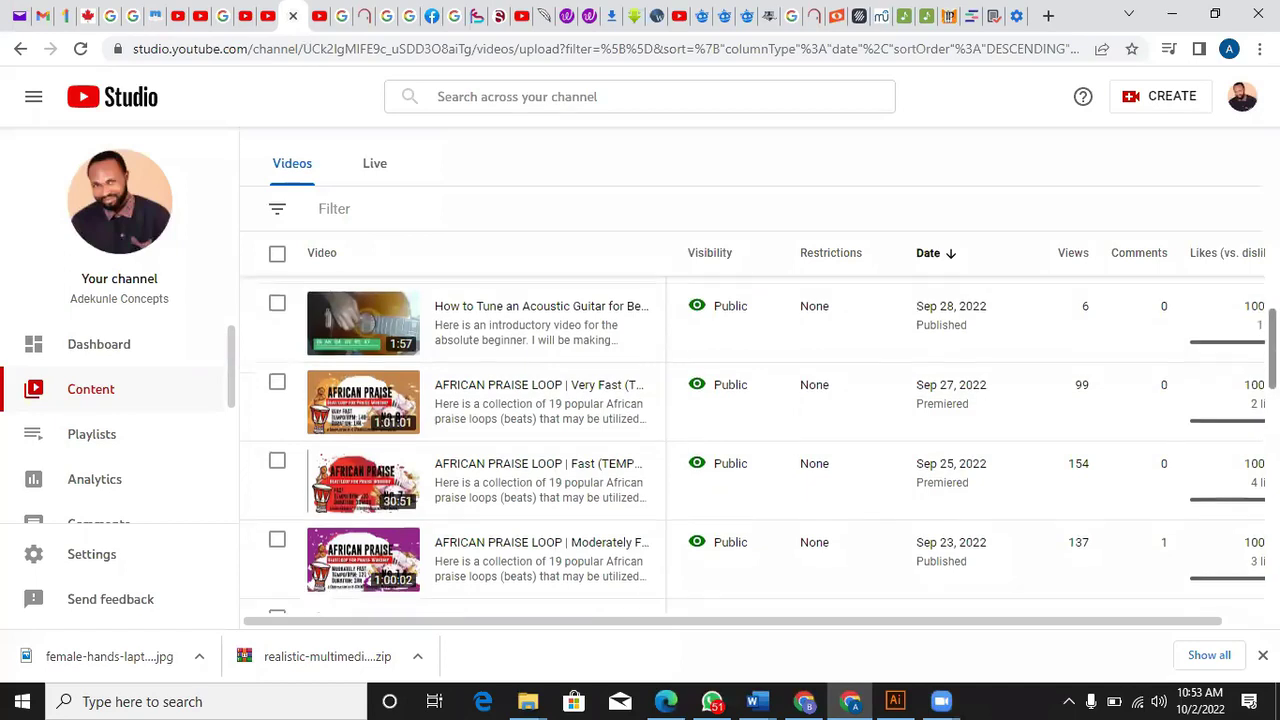
pyautogui.scroll(-2, 759, 444)
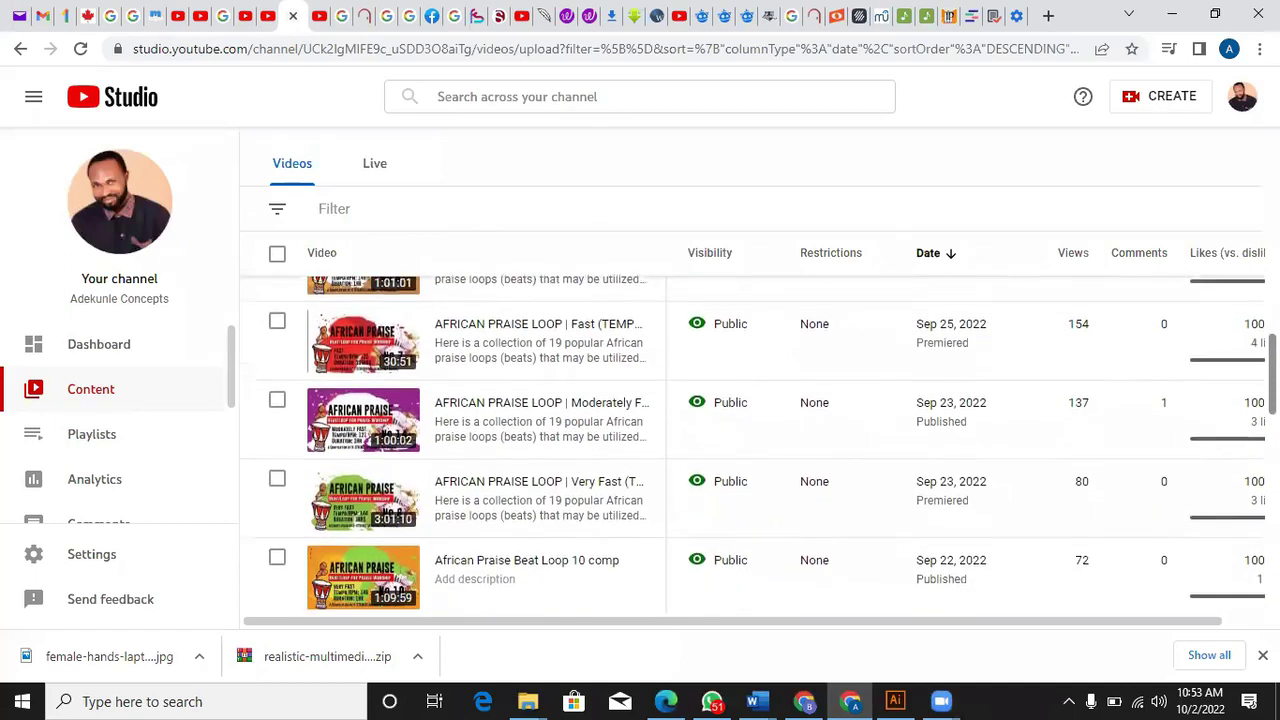
pyautogui.scroll(1, 759, 444)
pyautogui.scroll(1, 759, 444)
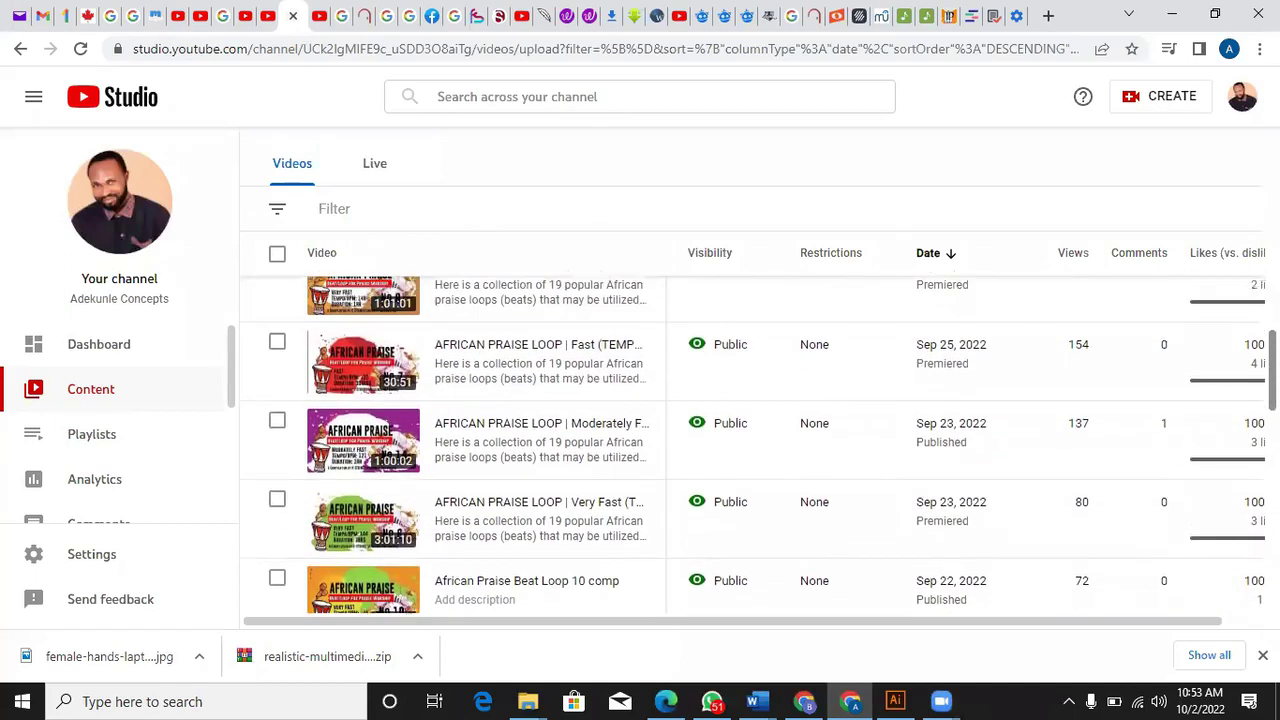
pyautogui.scroll(2, 759, 444)
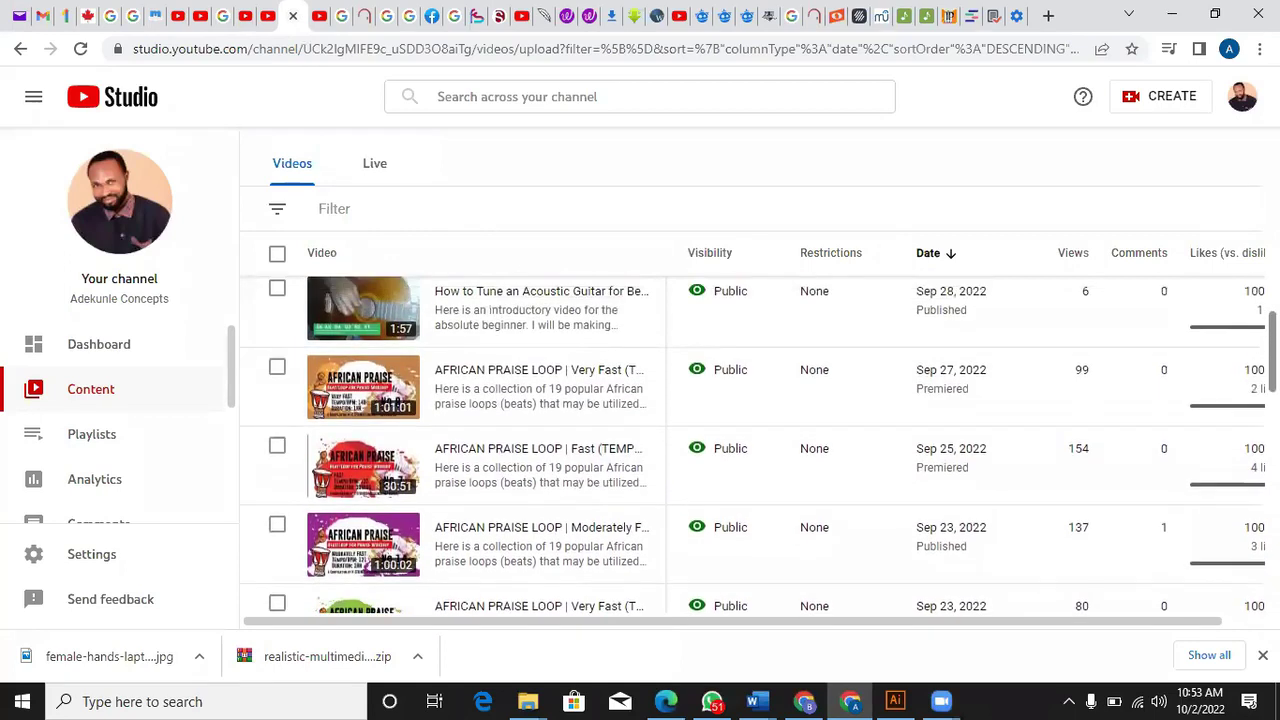
pyautogui.scroll(5, 759, 444)
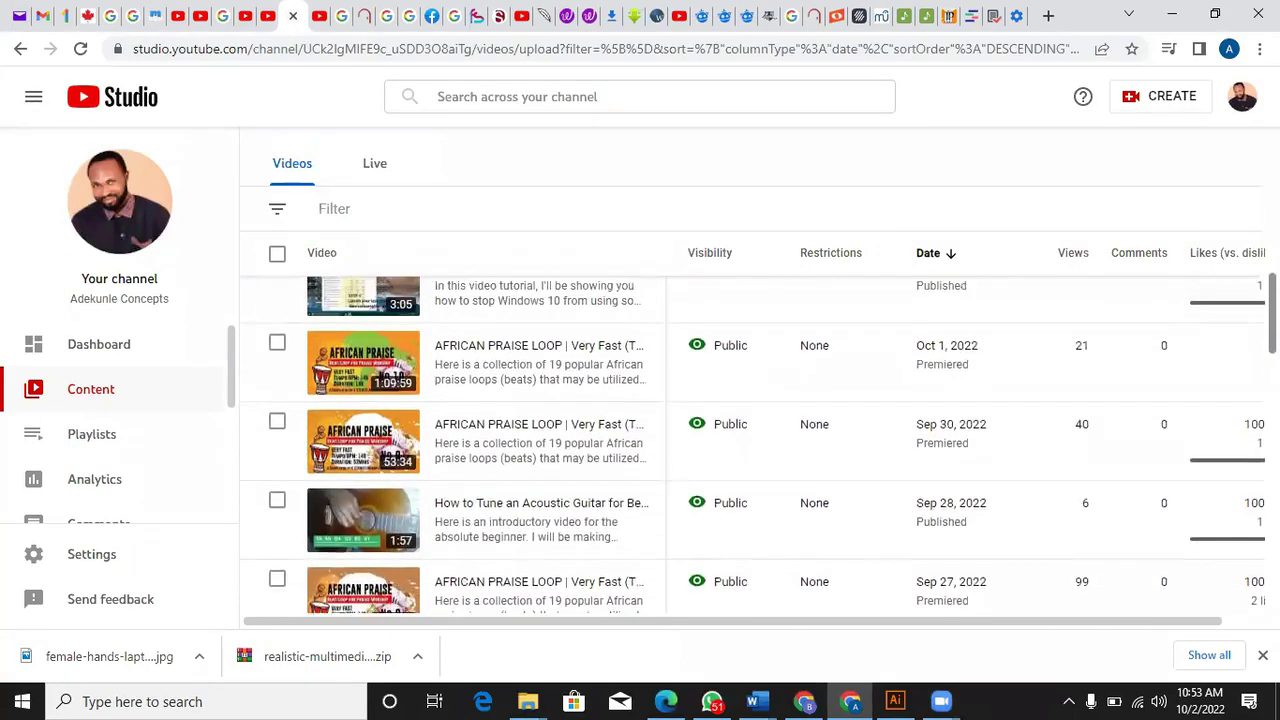
pyautogui.scroll(-6, 750, 444)
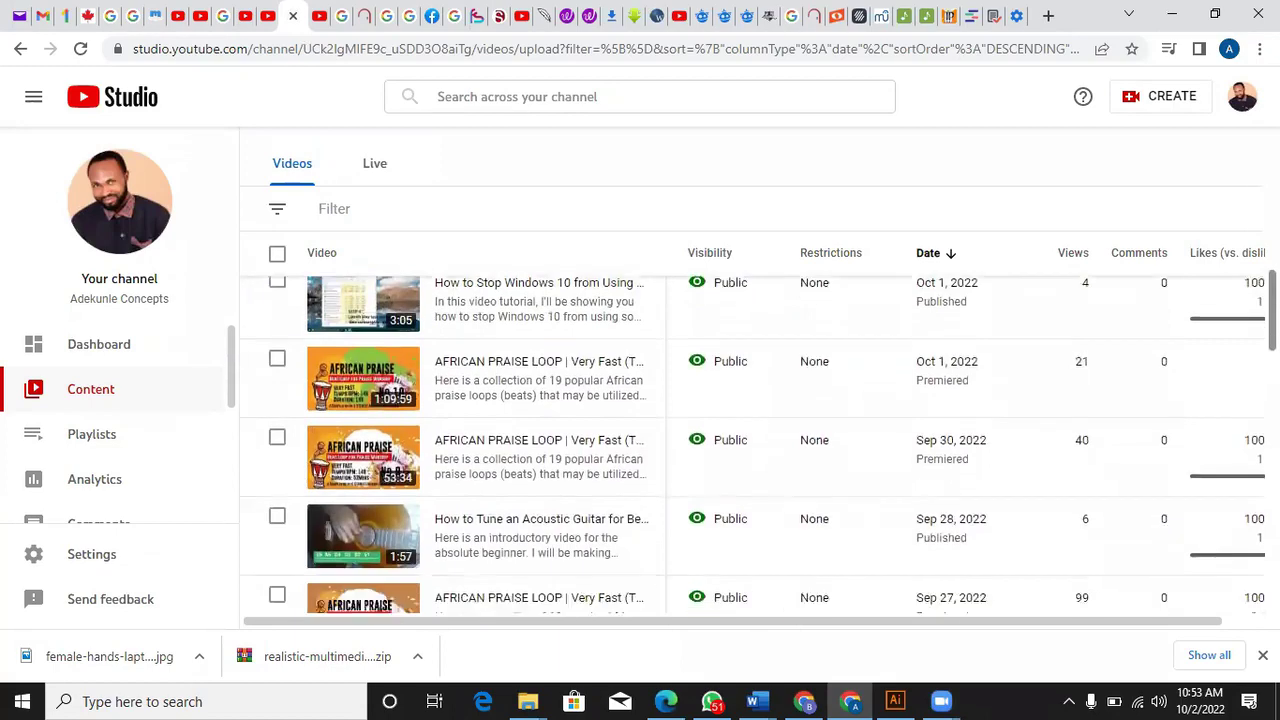
pyautogui.scroll(-5, 750, 444)
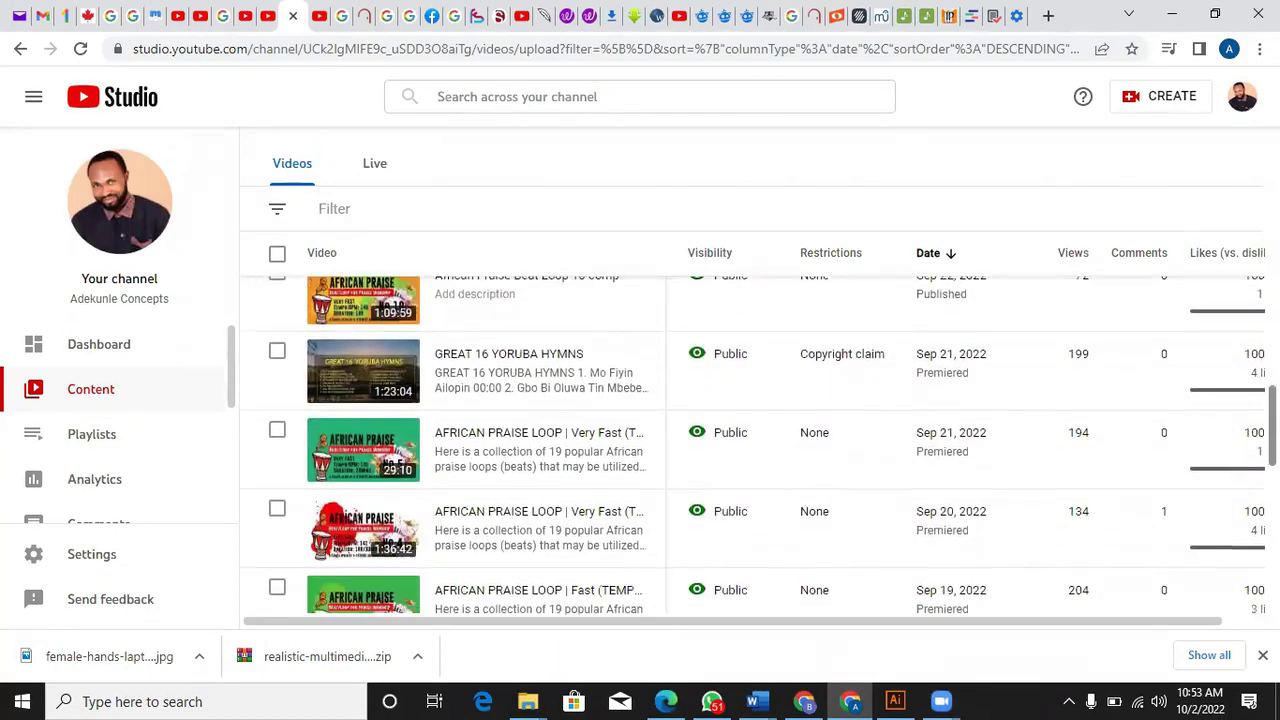
pyautogui.scroll(-2, 750, 444)
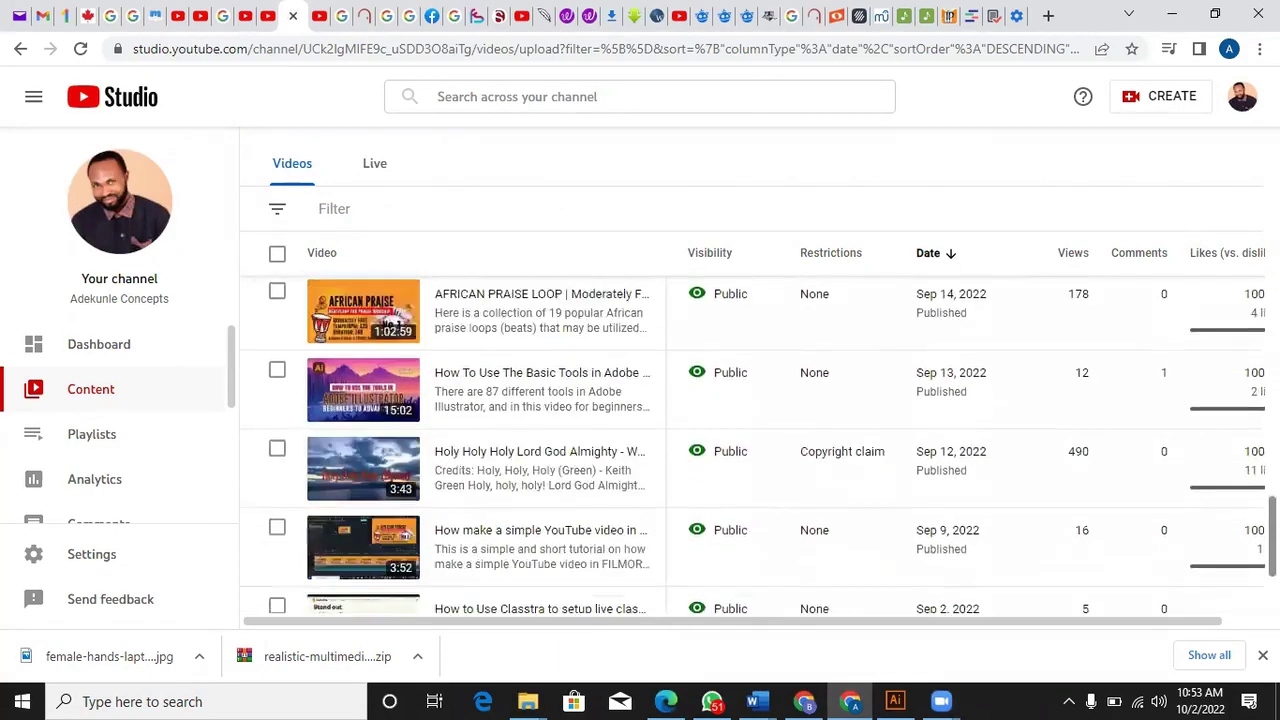
pyautogui.scroll(5, 750, 444)
pyautogui.scroll(2, 750, 444)
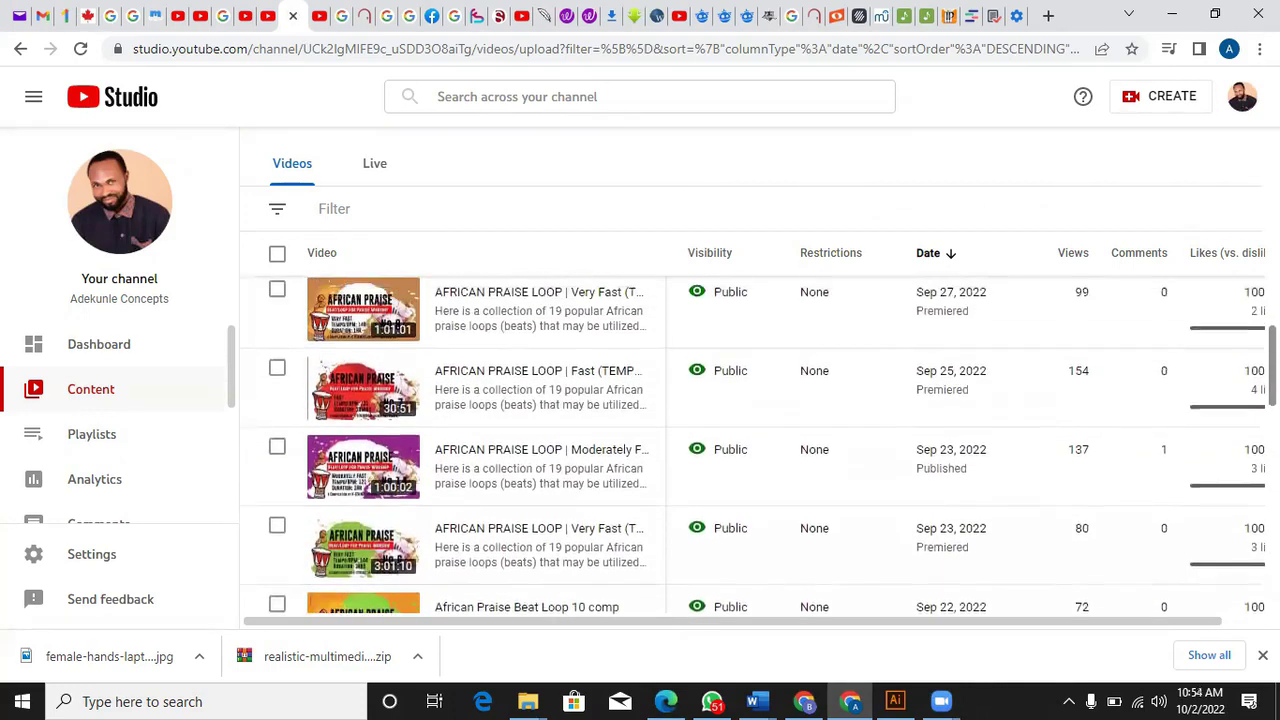
# - Examine the visibility and dates of the scheduled and Premiere videos from October in the content list
pyautogui.scroll(2, 750, 444)
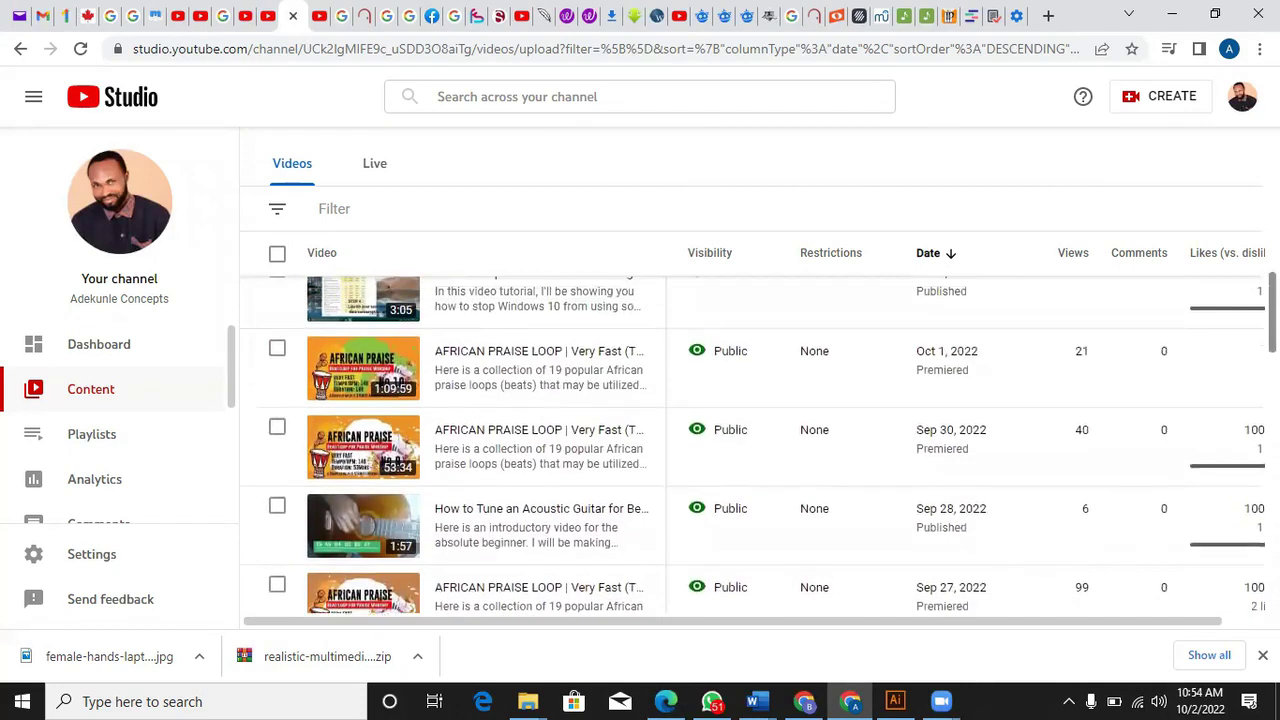
pyautogui.scroll(1, 750, 444)
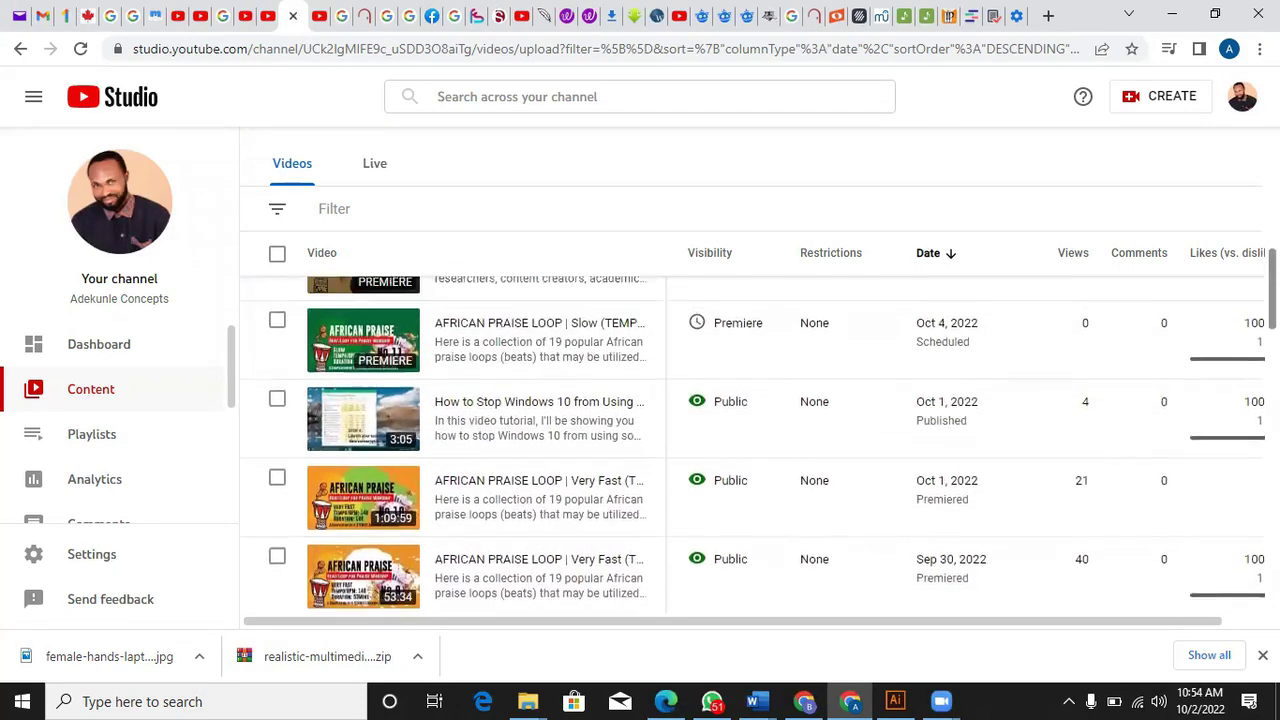
pyautogui.scroll(1, 750, 444)
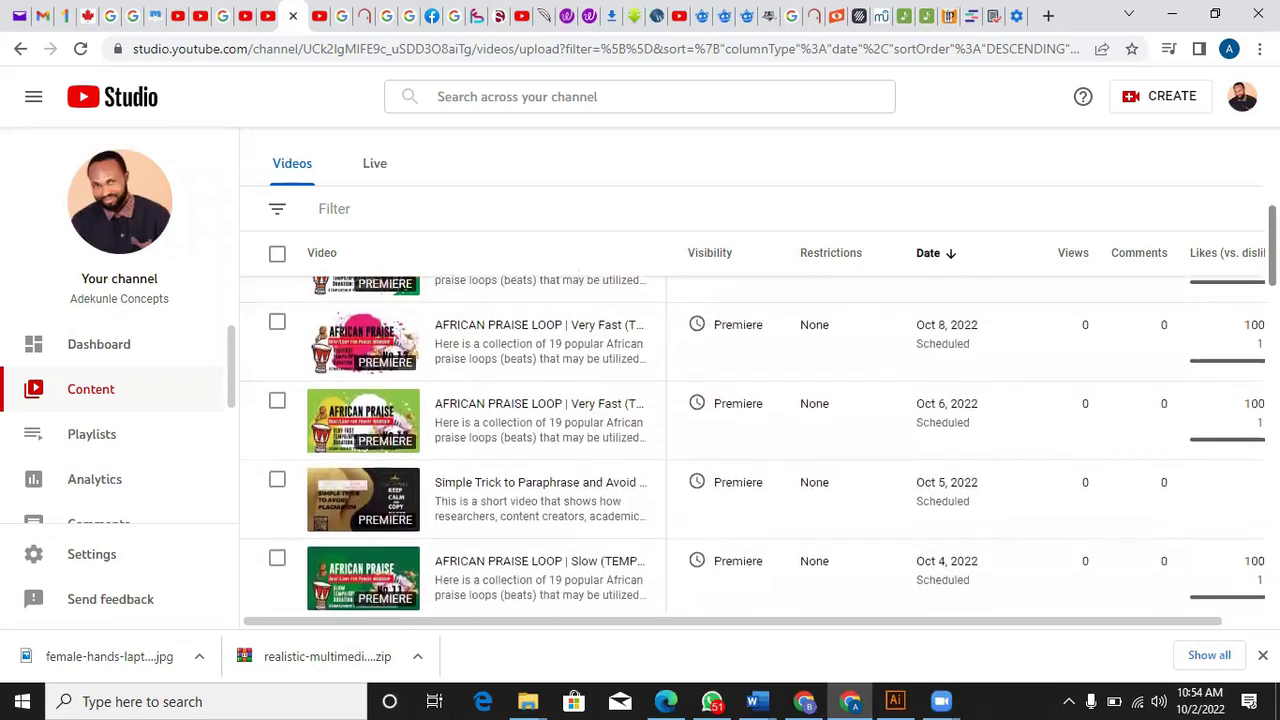
pyautogui.scroll(1, 750, 444)
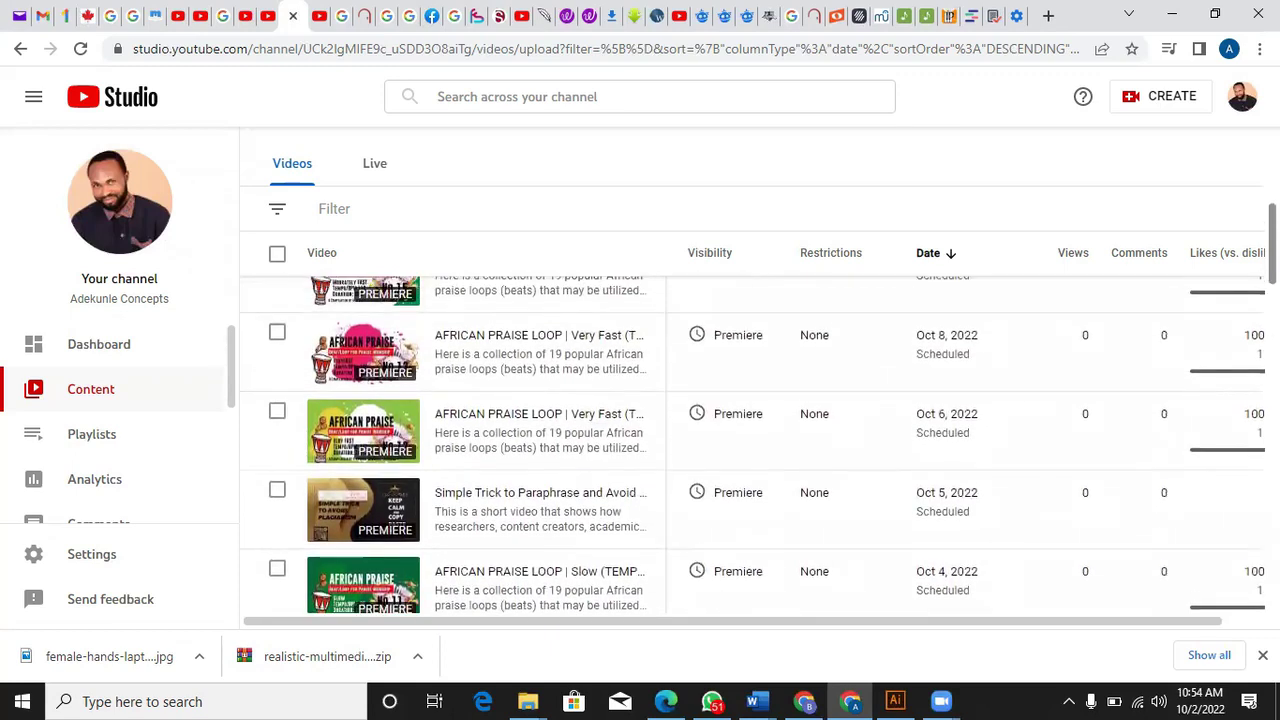
pyautogui.scroll(2, 750, 444)
pyautogui.scroll(1, 750, 444)
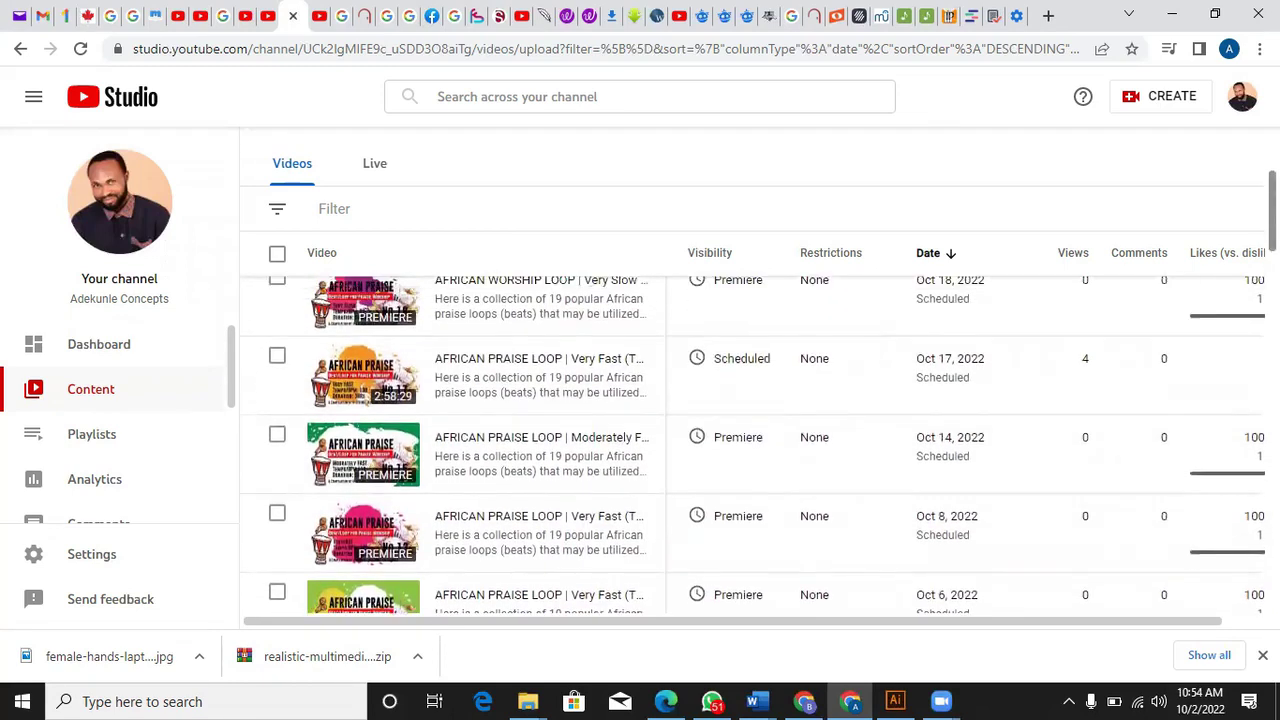
pyautogui.scroll(-1, 750, 444)
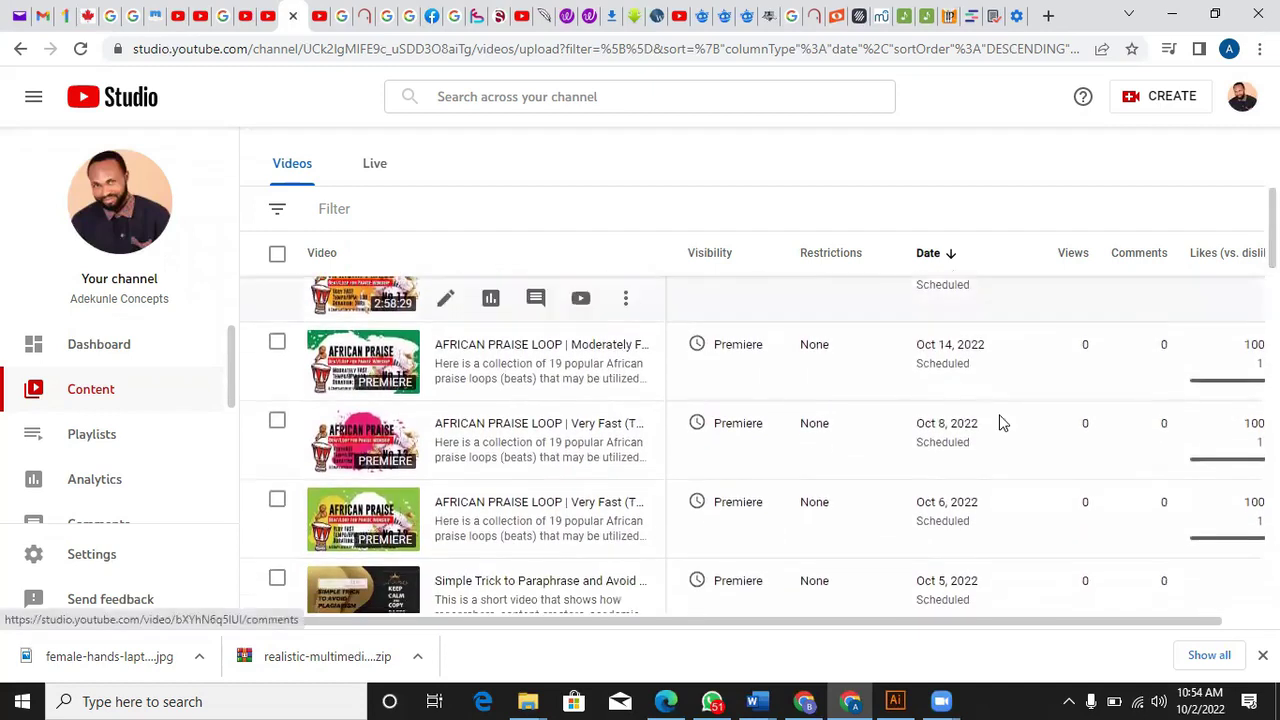
pyautogui.moveTo(771, 503)
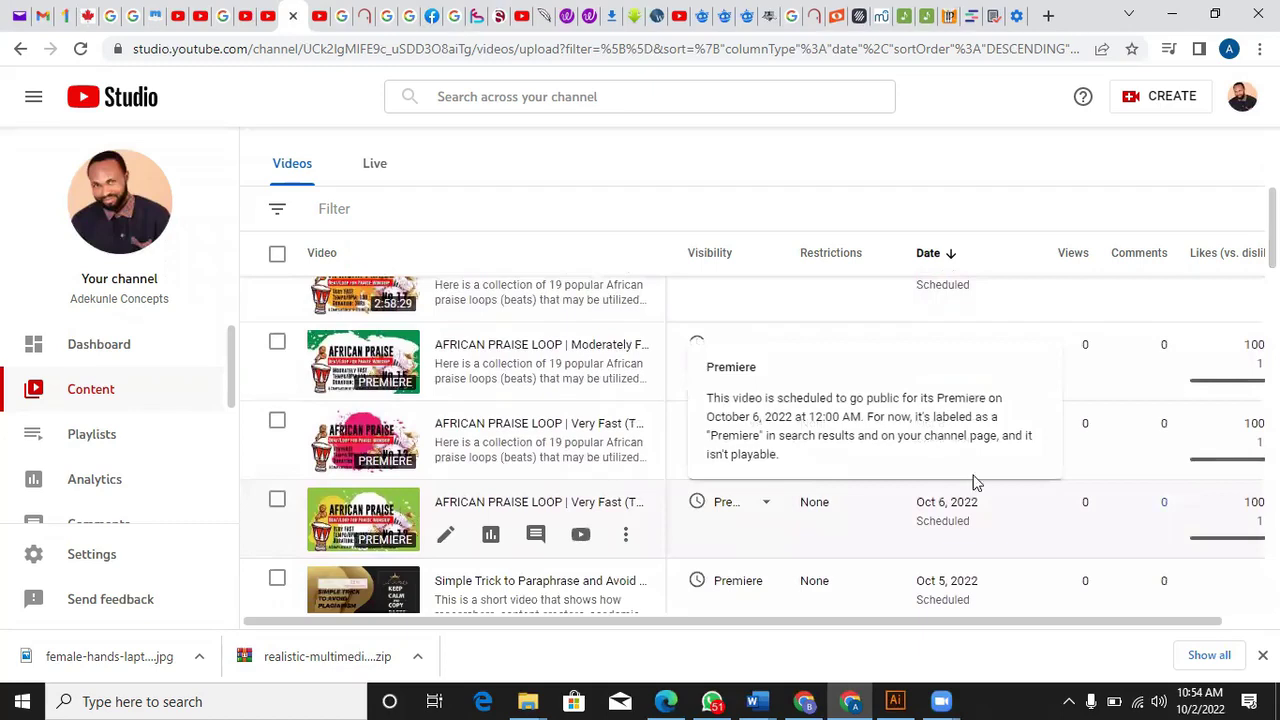
pyautogui.scroll(-2, 500, 400)
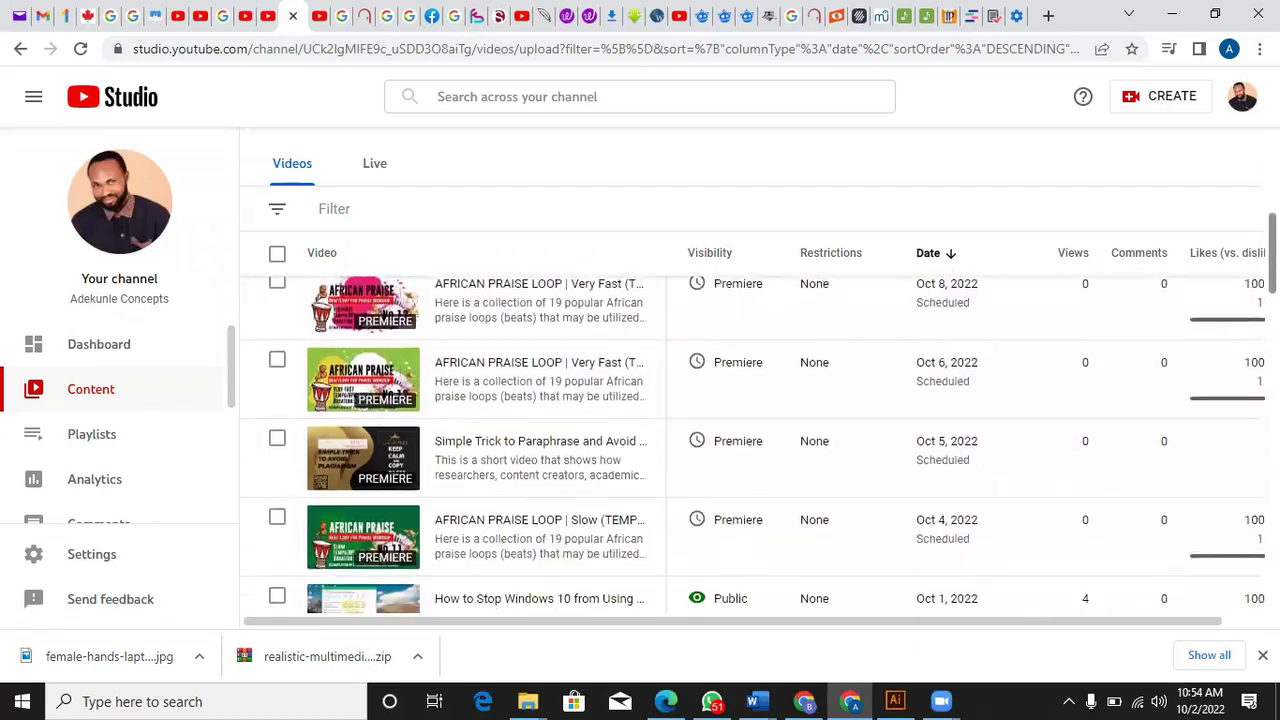
pyautogui.scroll(3, 750, 440)
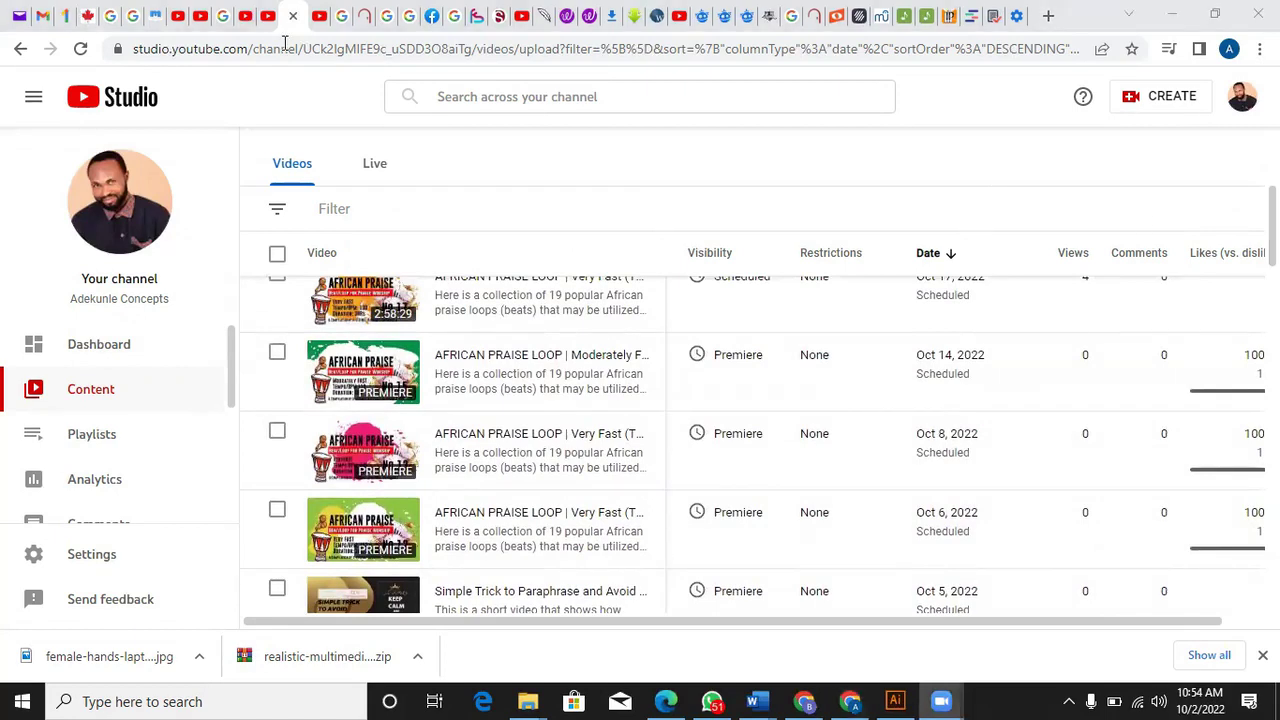
# - Open the Studio details page of the African praise loop No. 16 video from its watch page
pyautogui.click(265, 15)
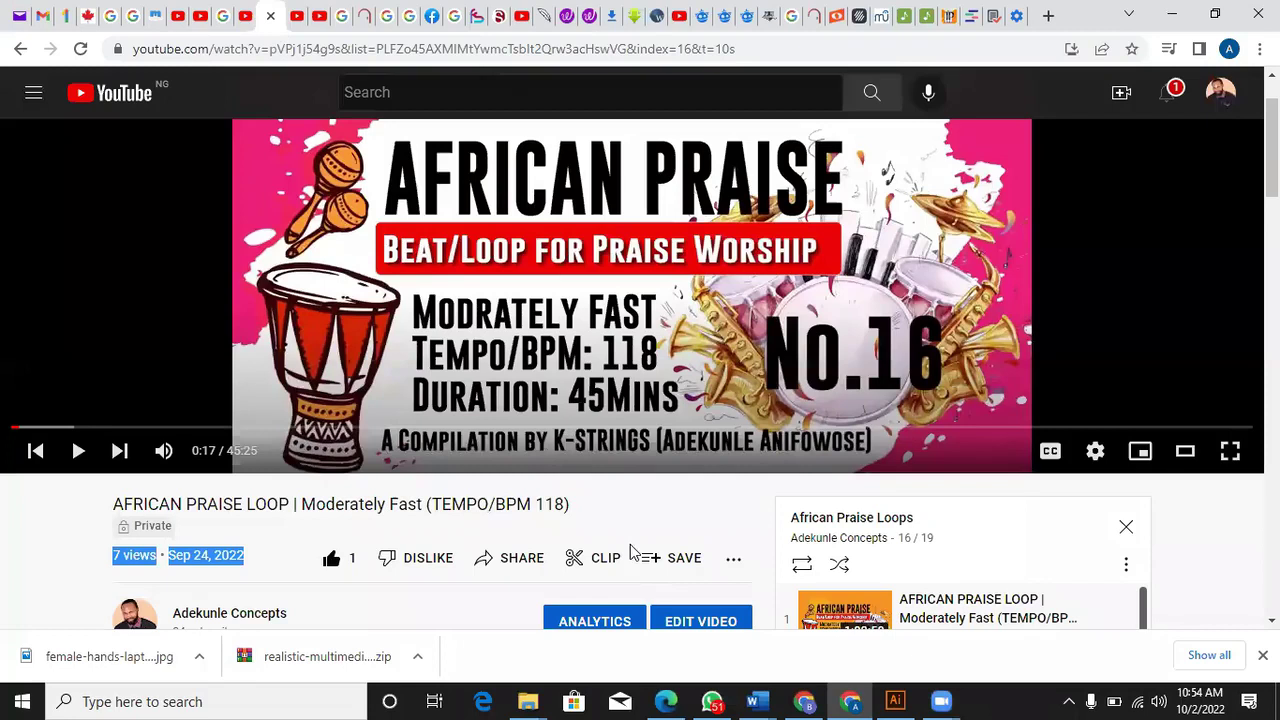
pyautogui.click(690, 621)
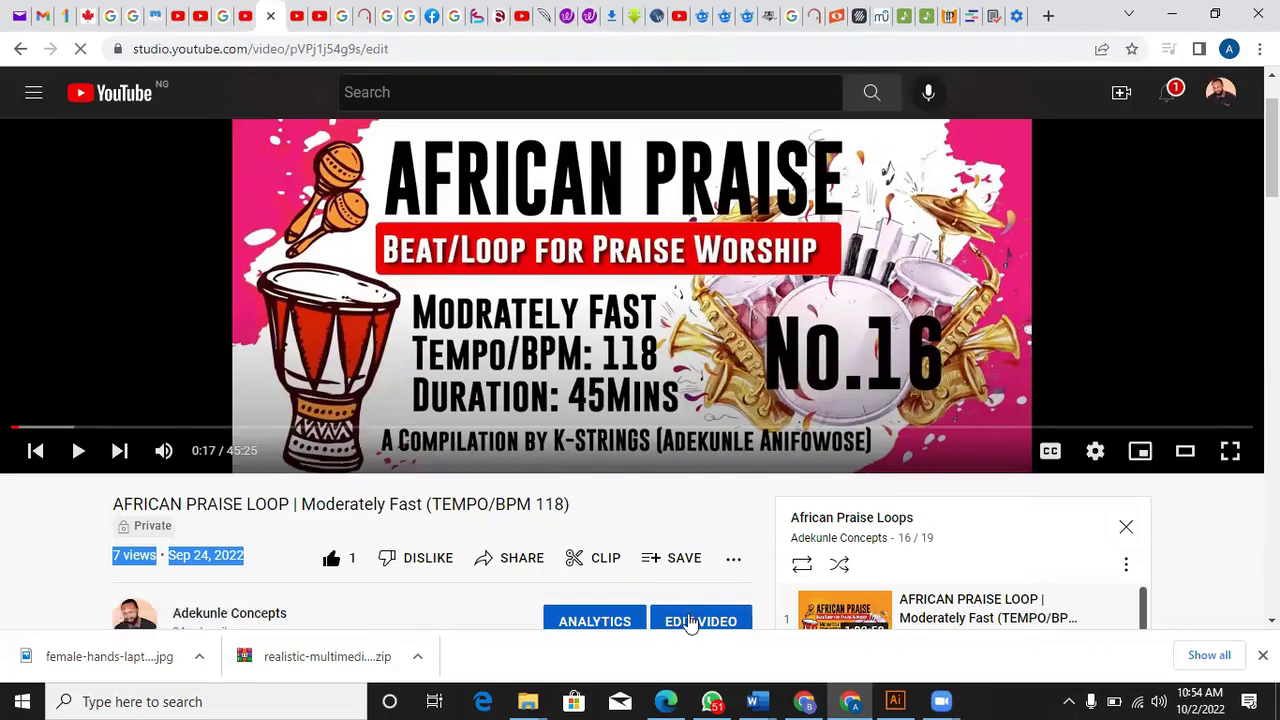
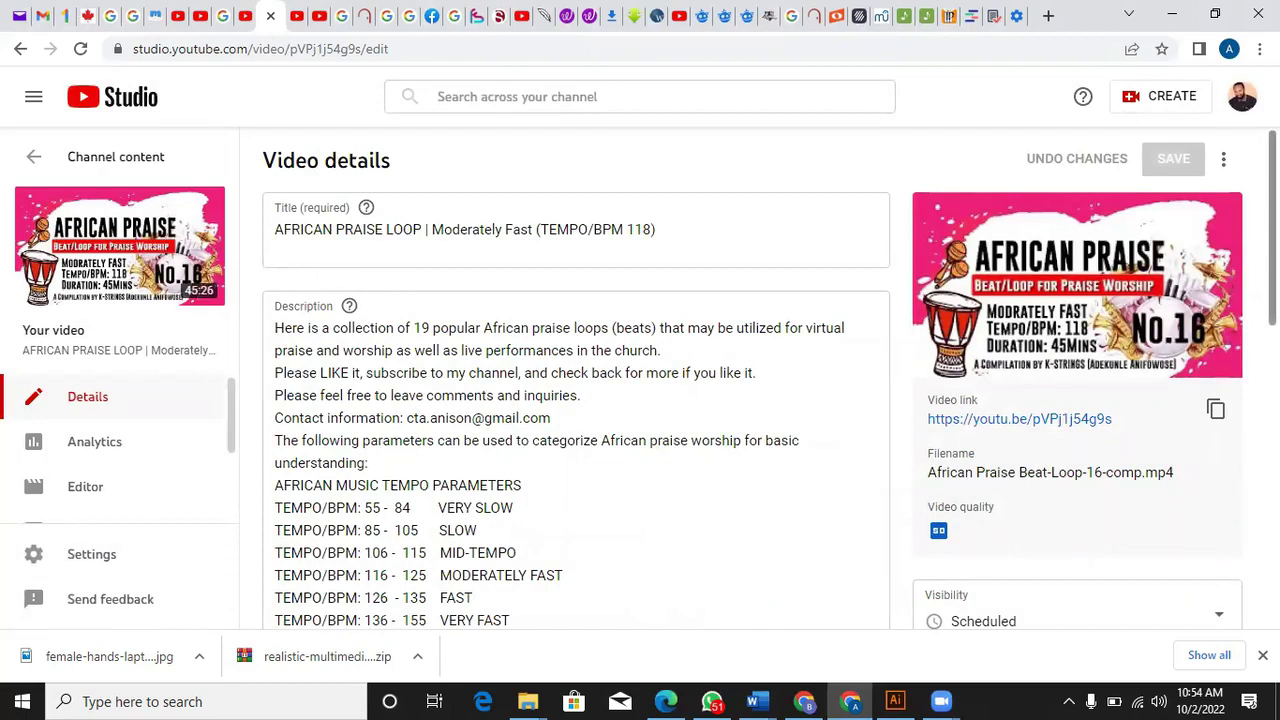
pyautogui.scroll(-2, 750, 410)
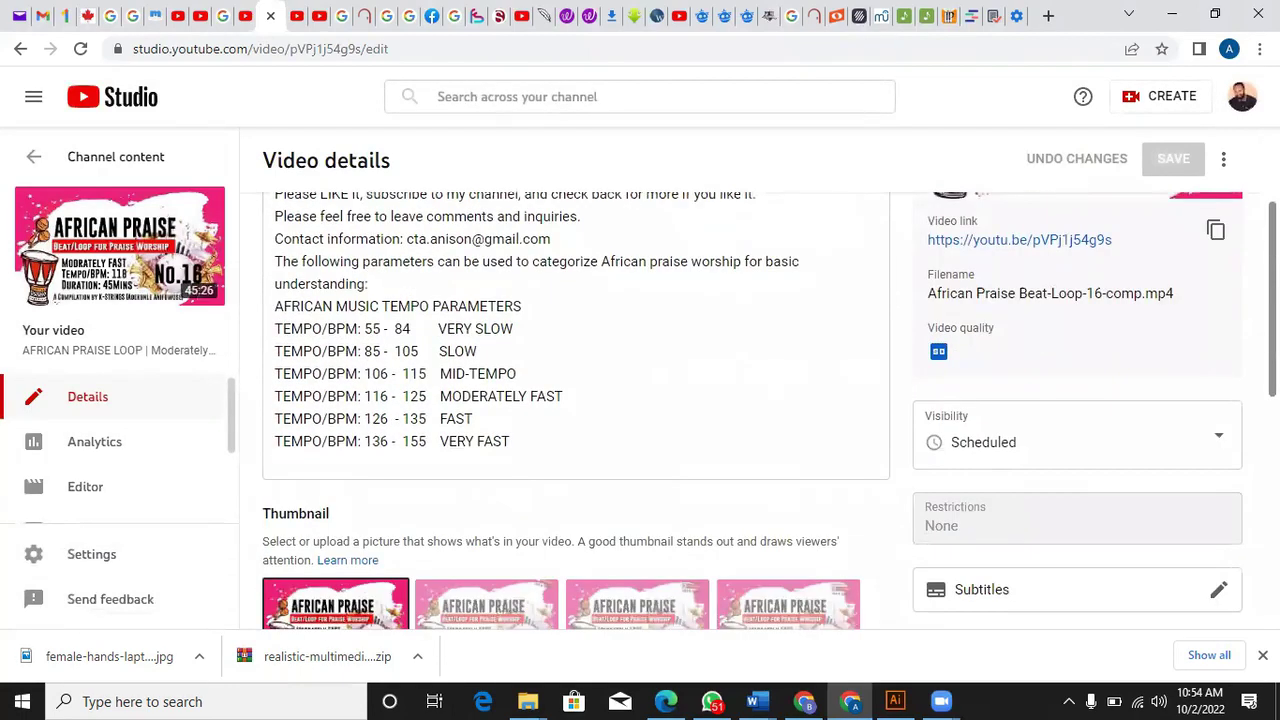
# - Set the video's scheduled publish date to Oct 2, 2022 in its visibility settings
pyautogui.click(1219, 439)
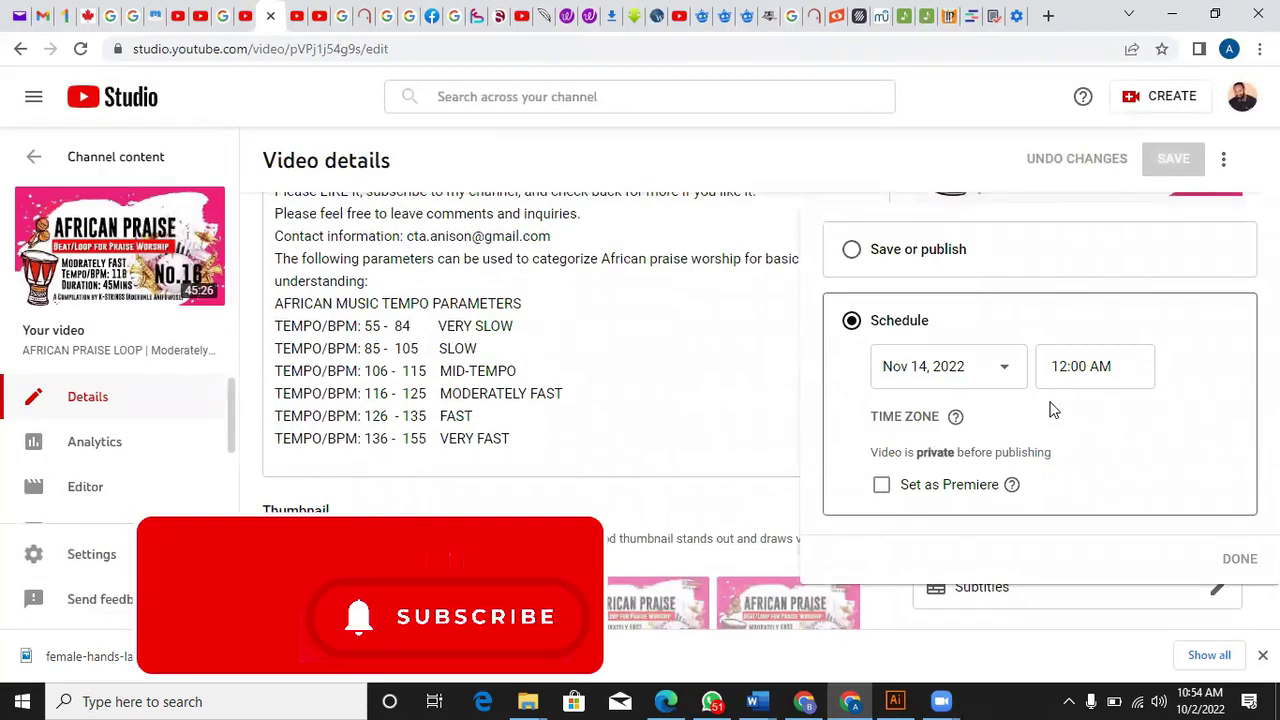
pyautogui.click(1006, 372)
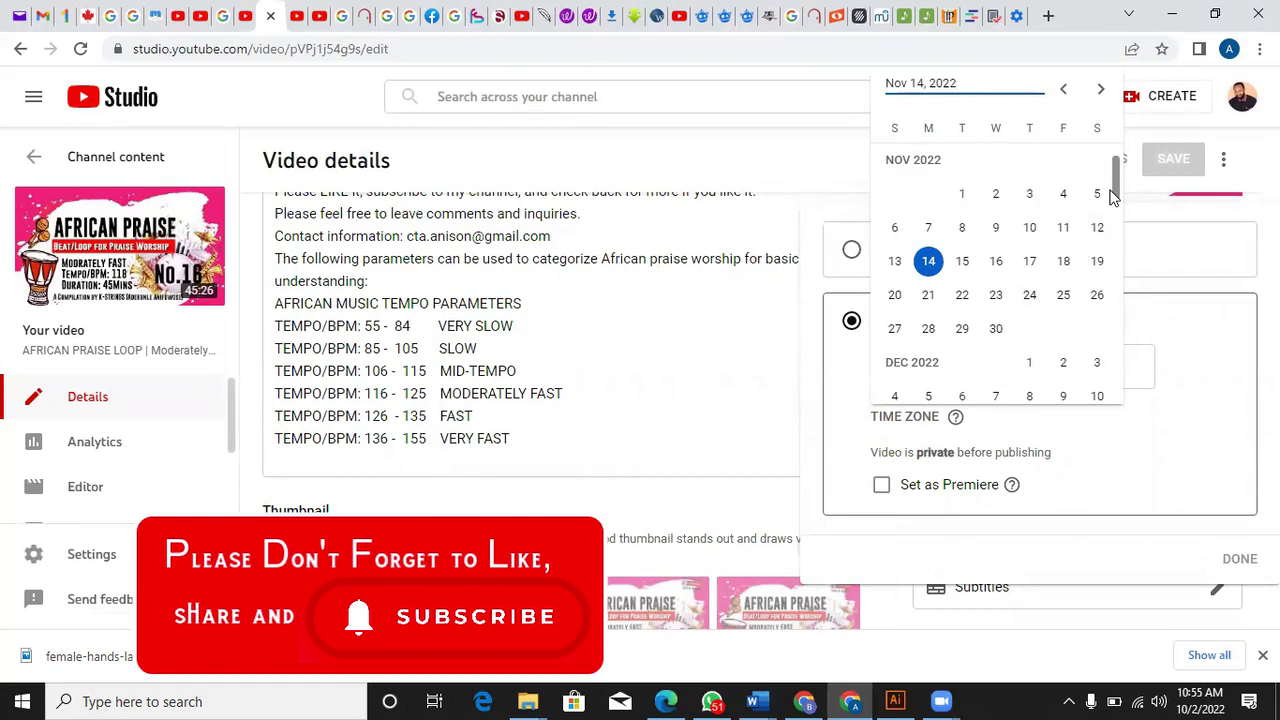
pyautogui.moveTo(1114, 191); pyautogui.dragTo(1120, 186)
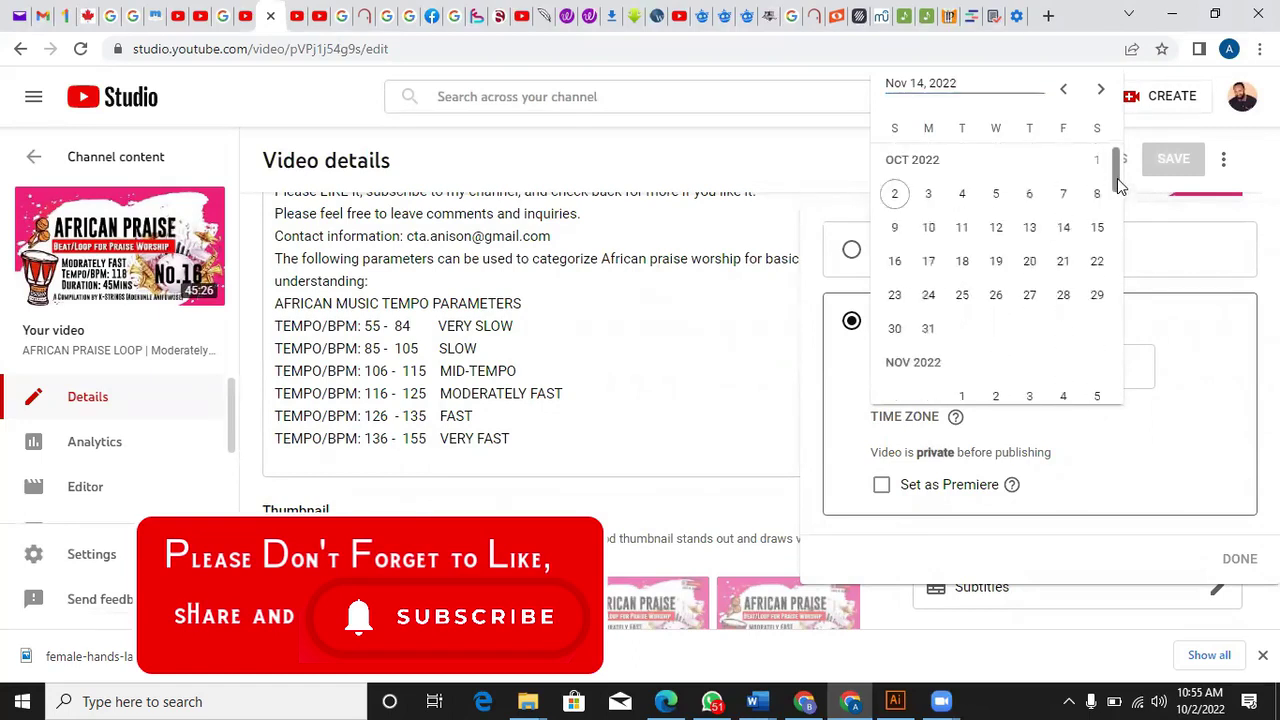
pyautogui.click(896, 195)
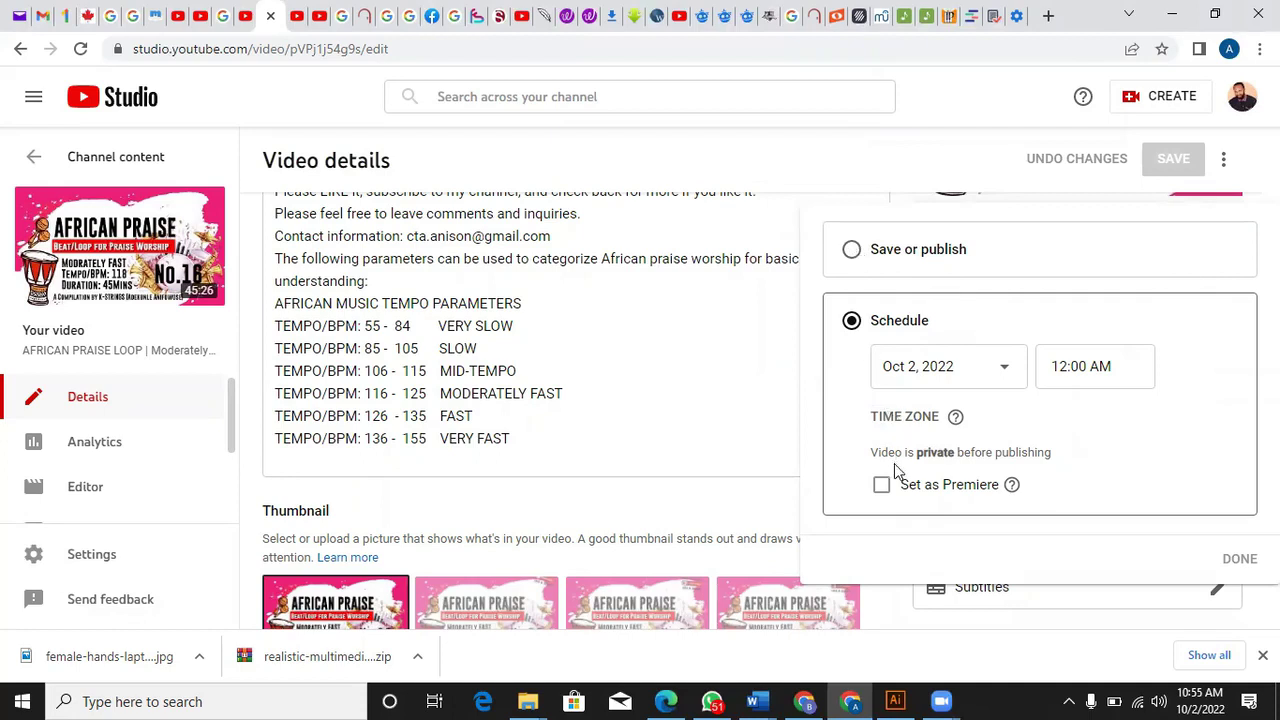
# - Set the video's visibility to Public under Save or publish, and reload the page to discard the unsaved change
pyautogui.click(852, 252)
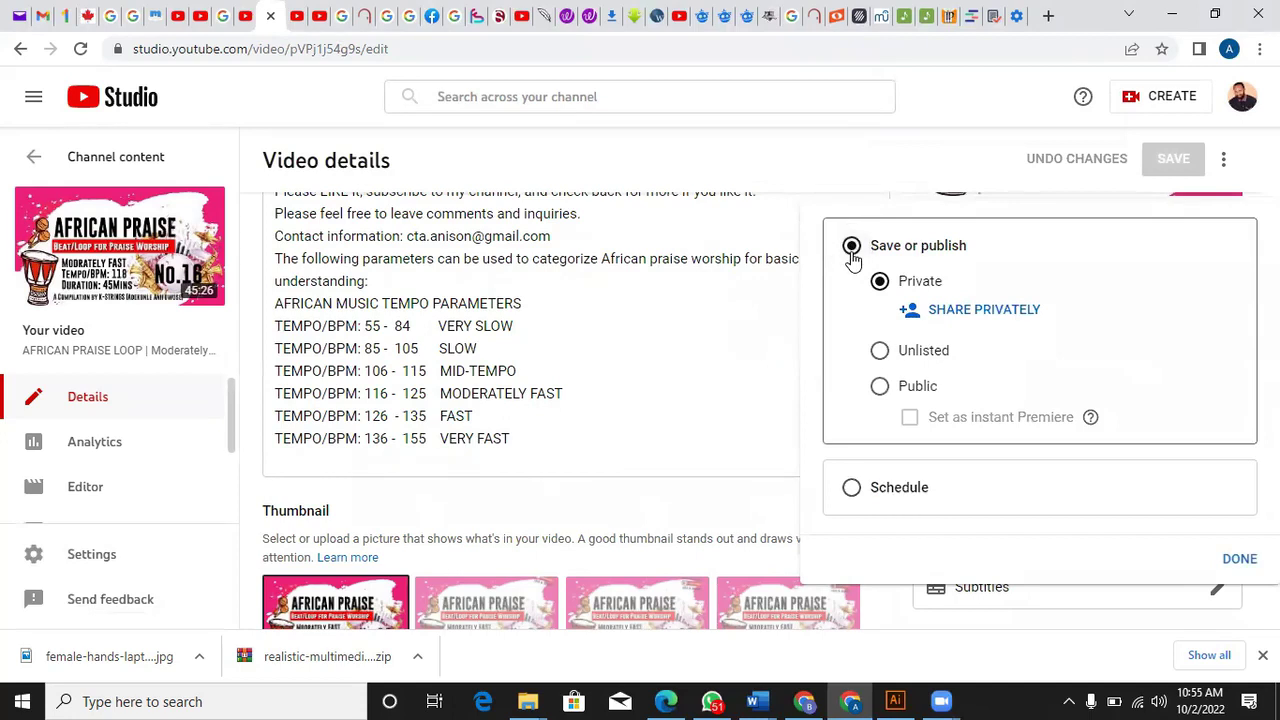
pyautogui.click(880, 390)
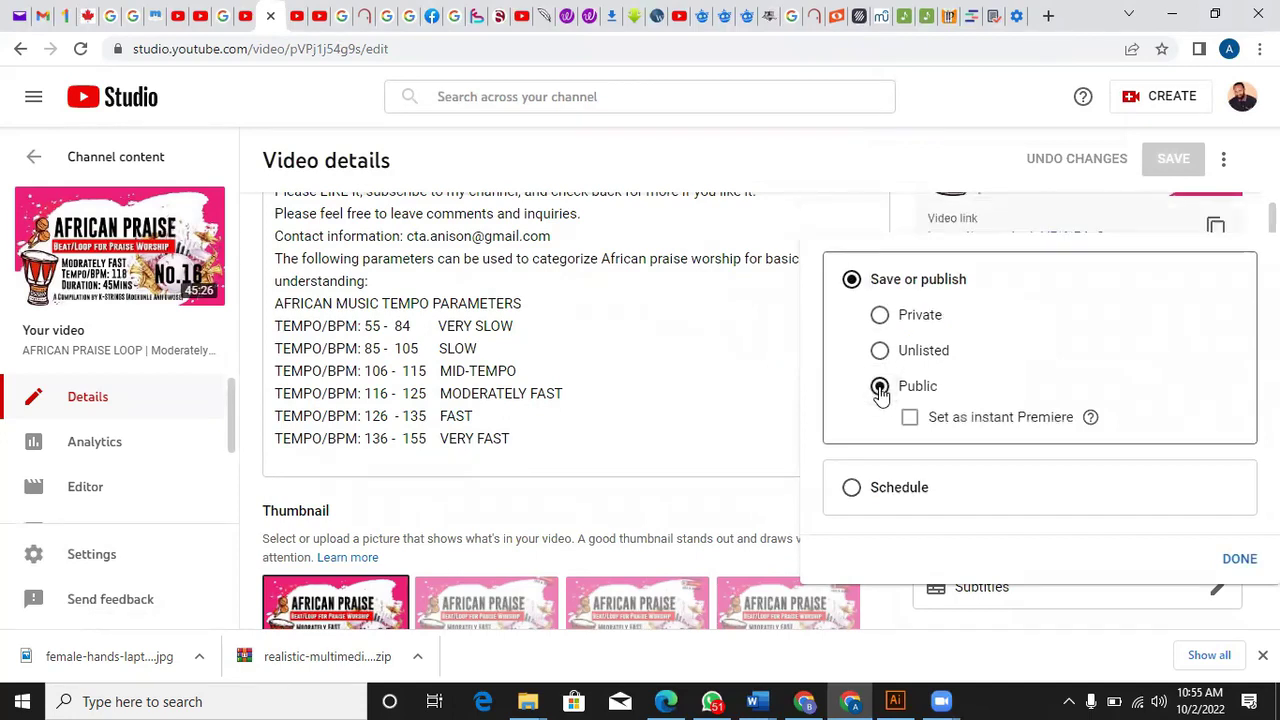
pyautogui.click(1240, 562)
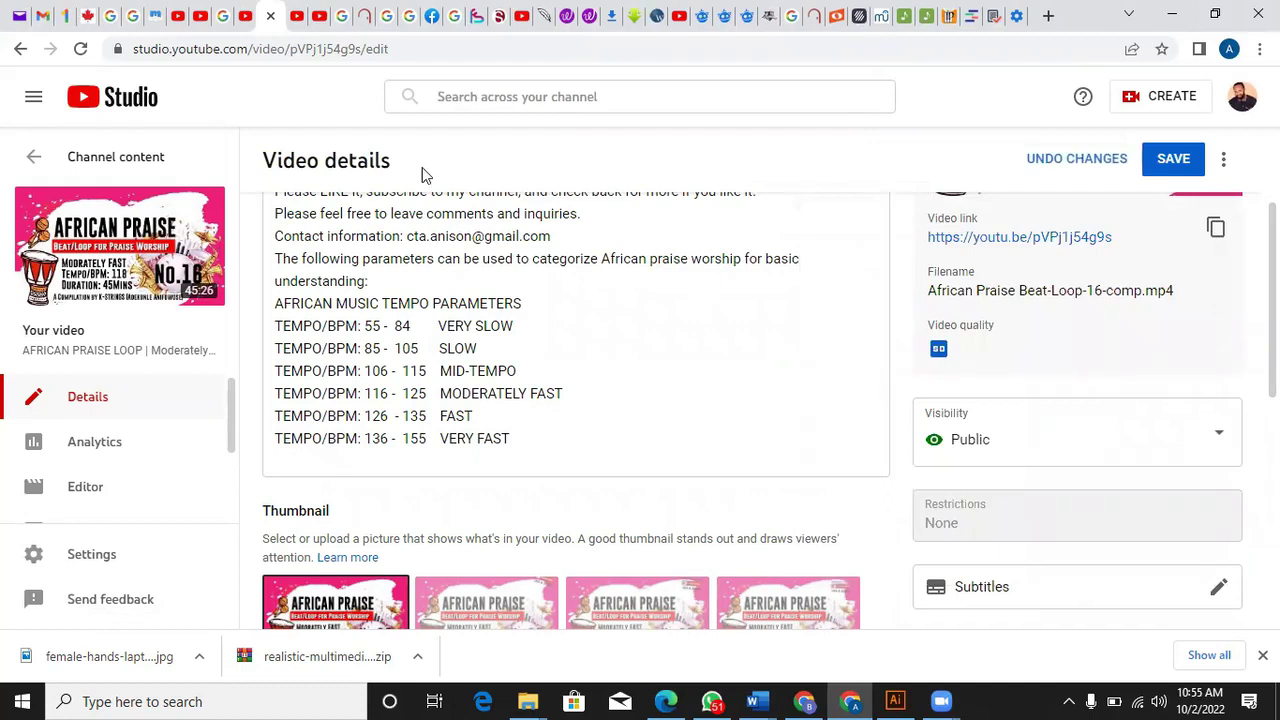
pyautogui.click(81, 50)
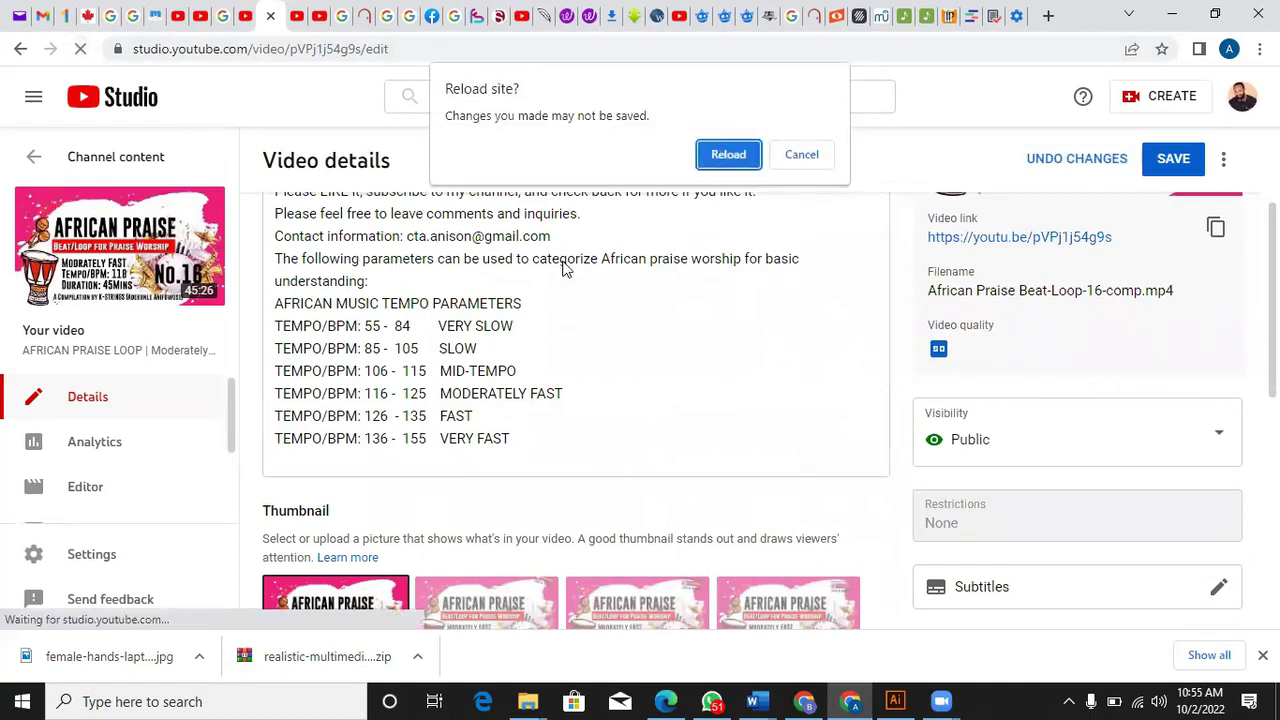
pyautogui.click(724, 160)
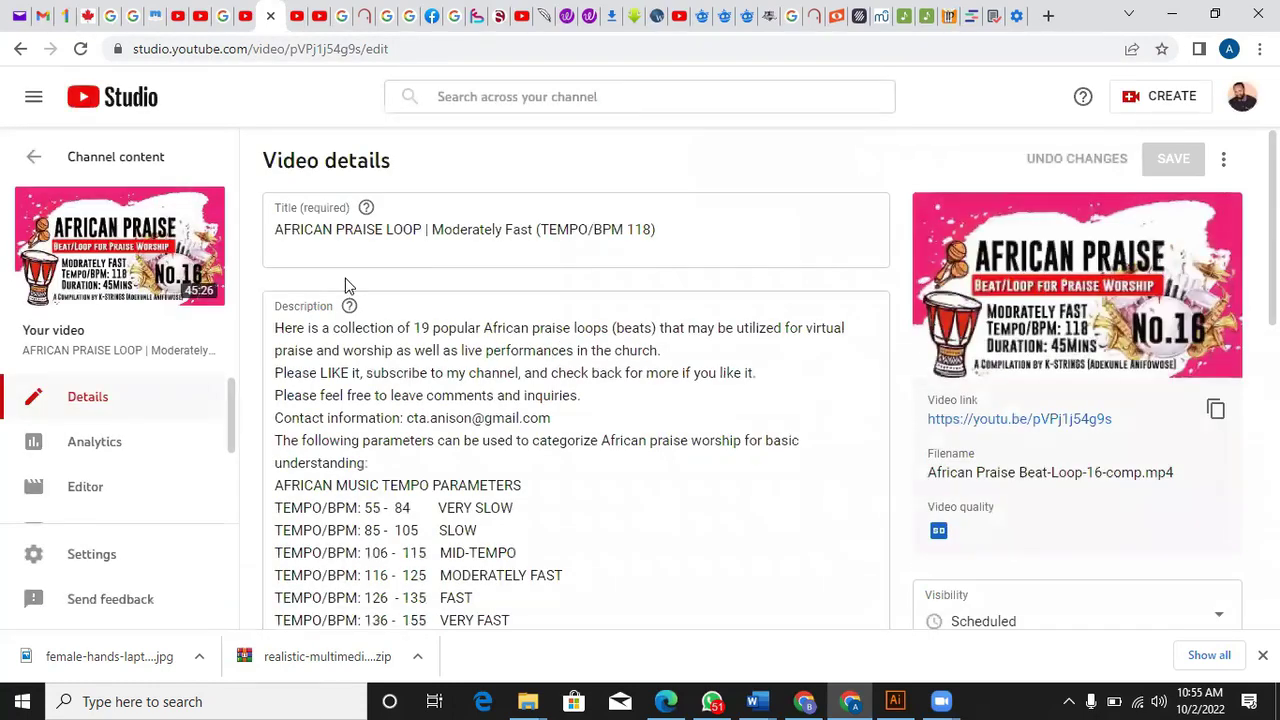
# - Check the privacy label, views and date on the video's watch page with playback paused, and return to editing its details
pyautogui.click(182, 255)
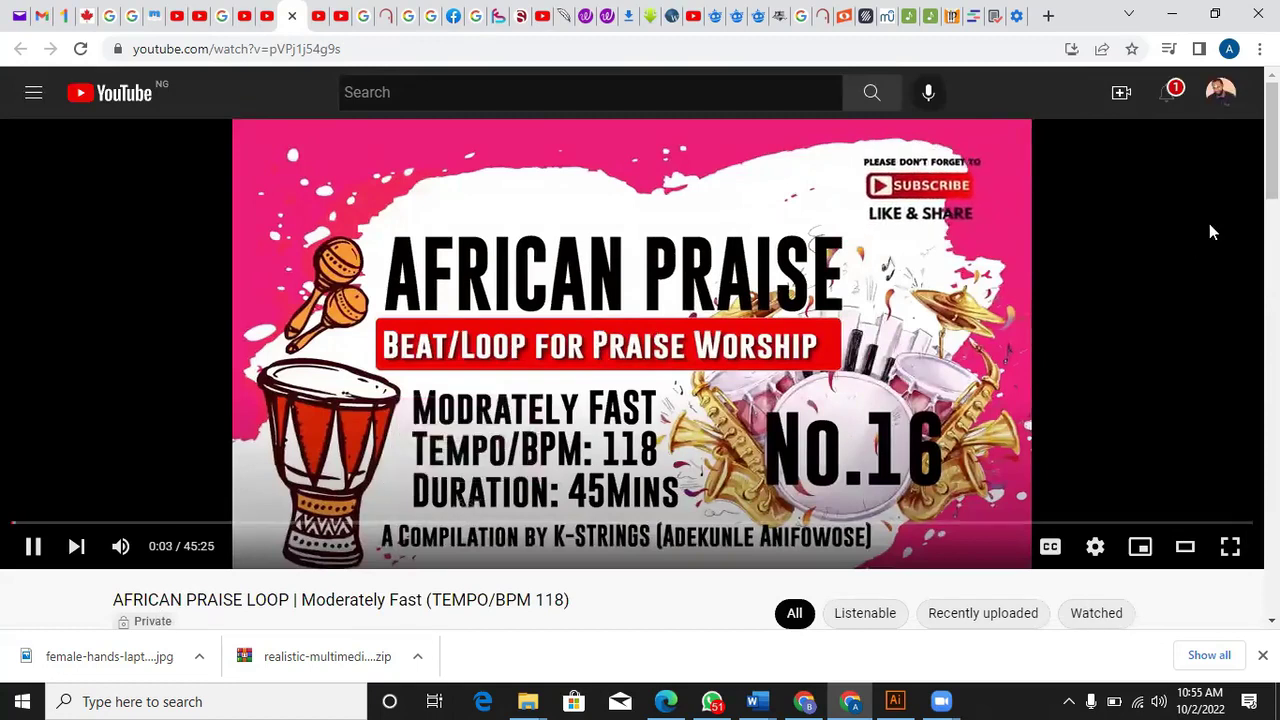
pyautogui.scroll(-3, 640, 370)
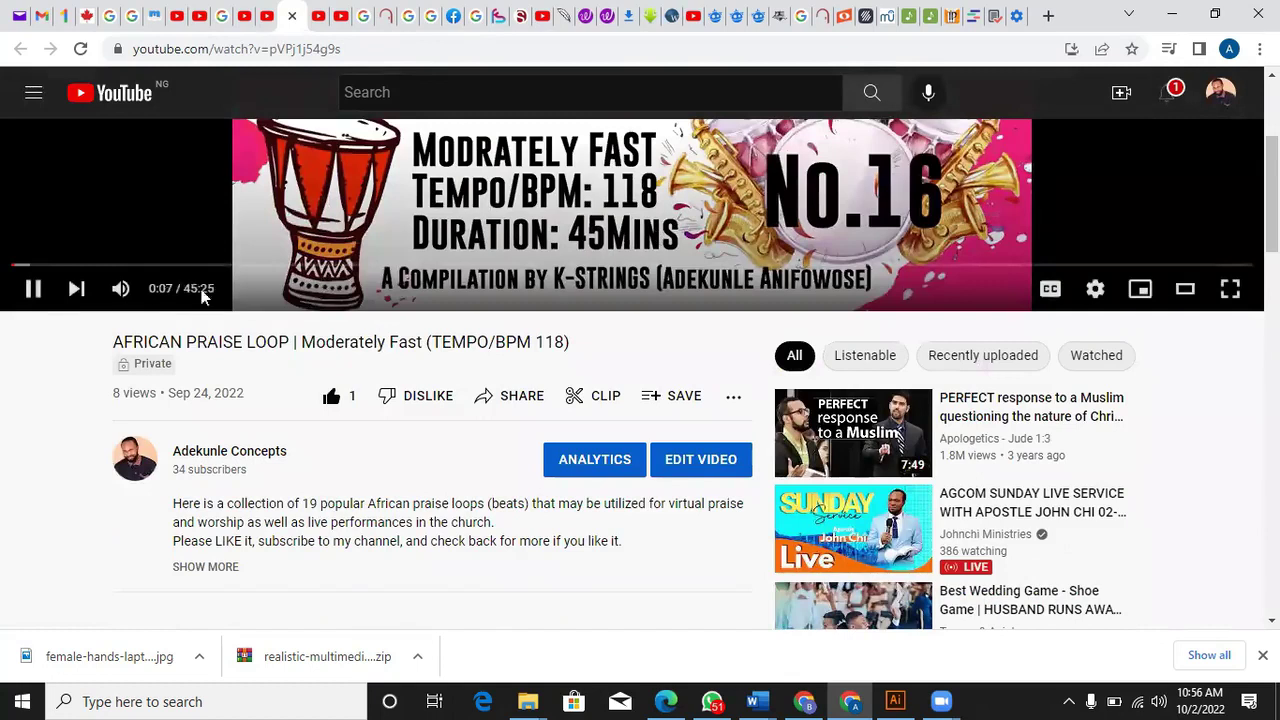
pyautogui.click(33, 289)
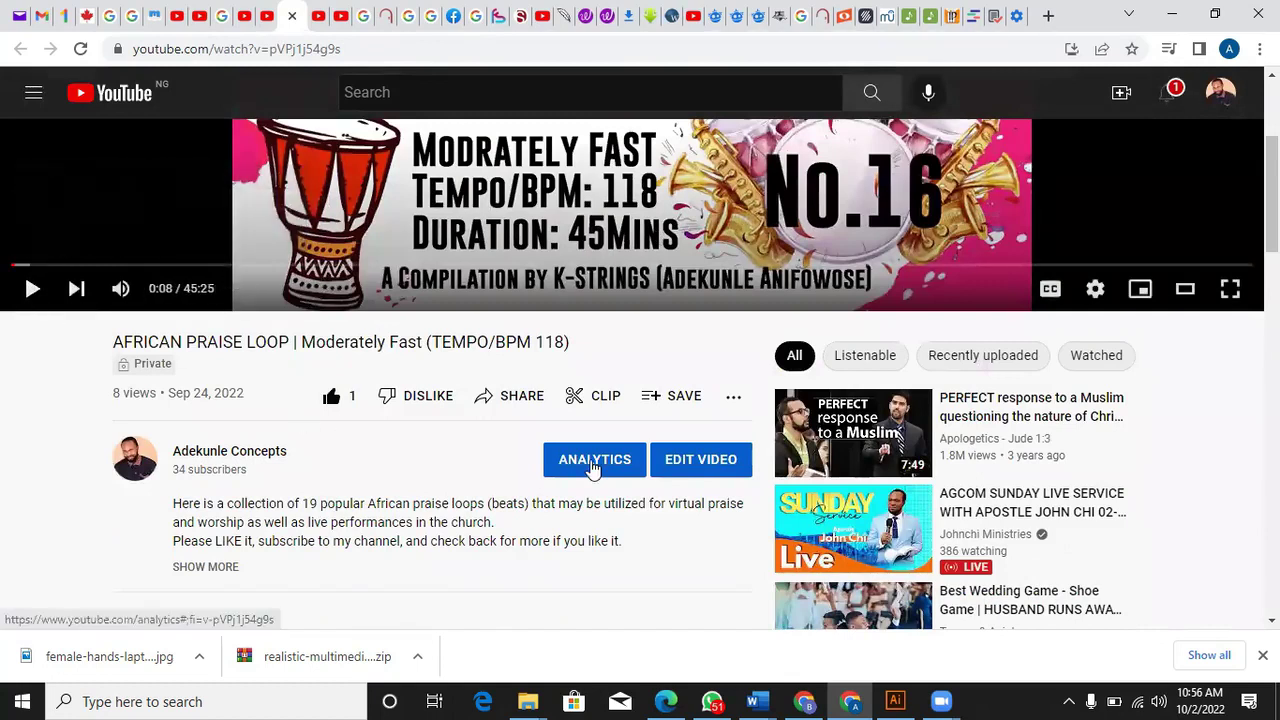
pyautogui.click(711, 455)
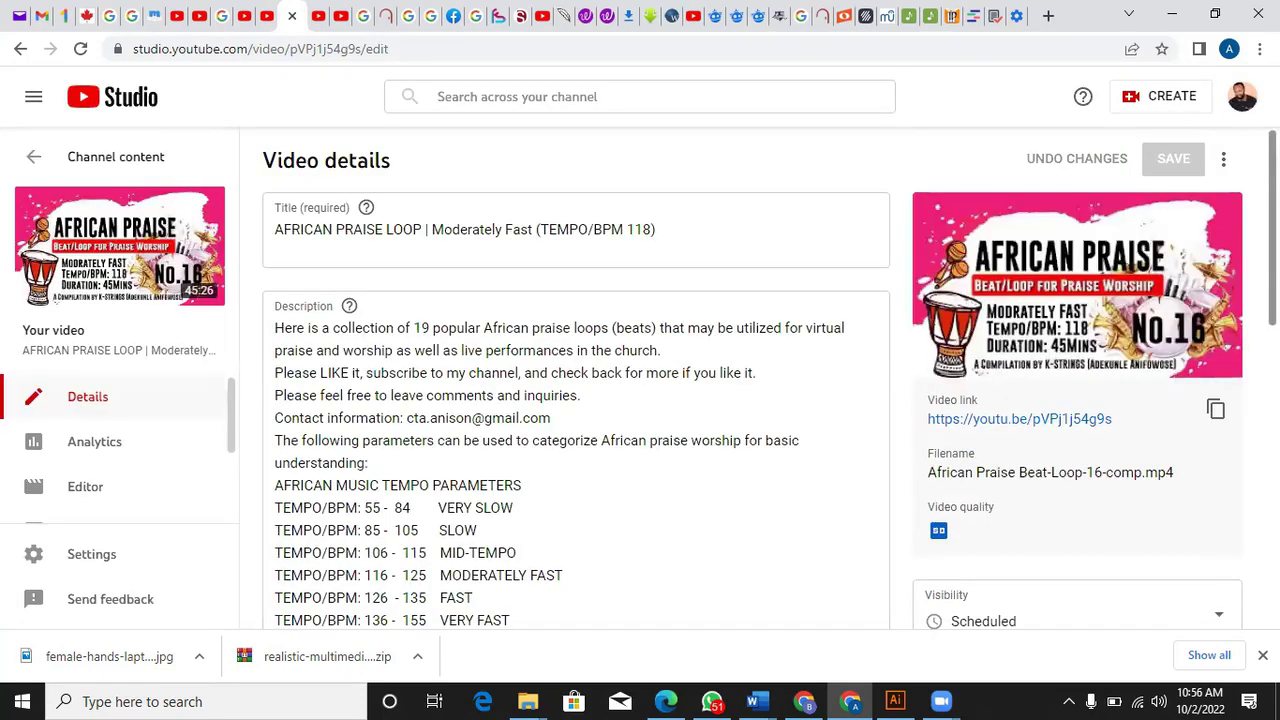
pyautogui.scroll(-1, 640, 400)
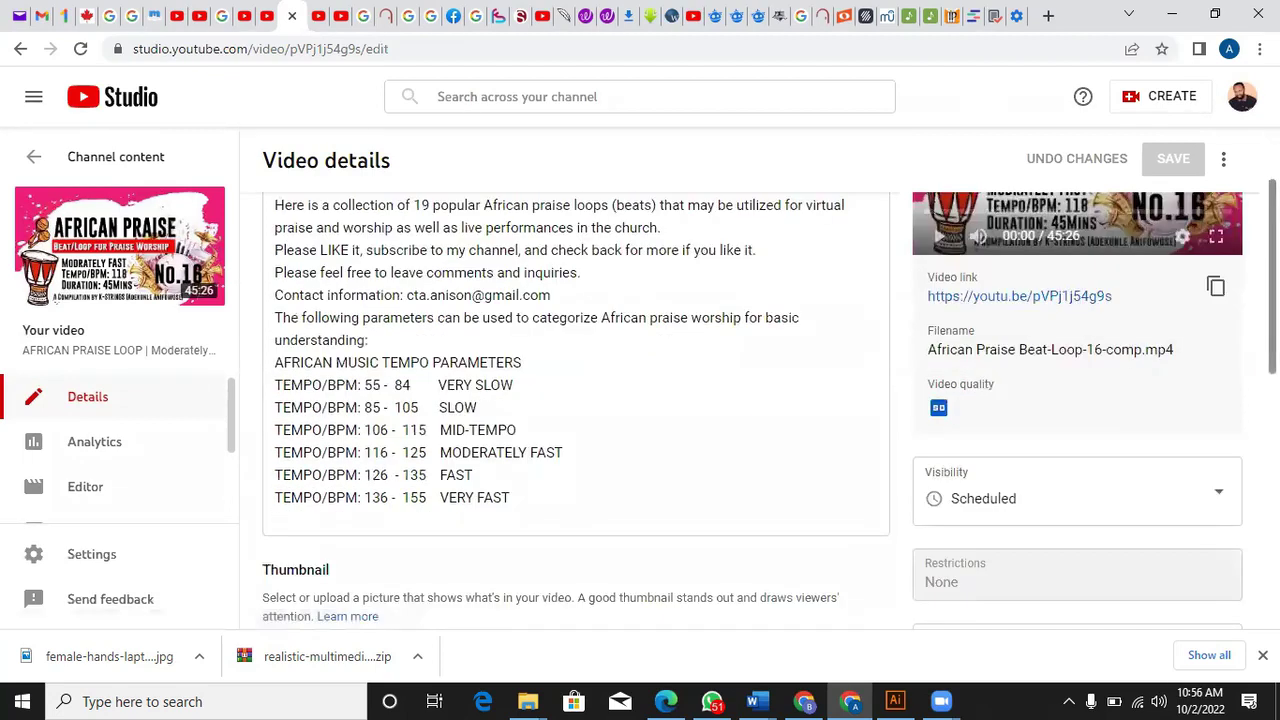
# - Change the scheduled publish date of the praise loop video to Oct 2, 2022
pyautogui.click(1221, 498)
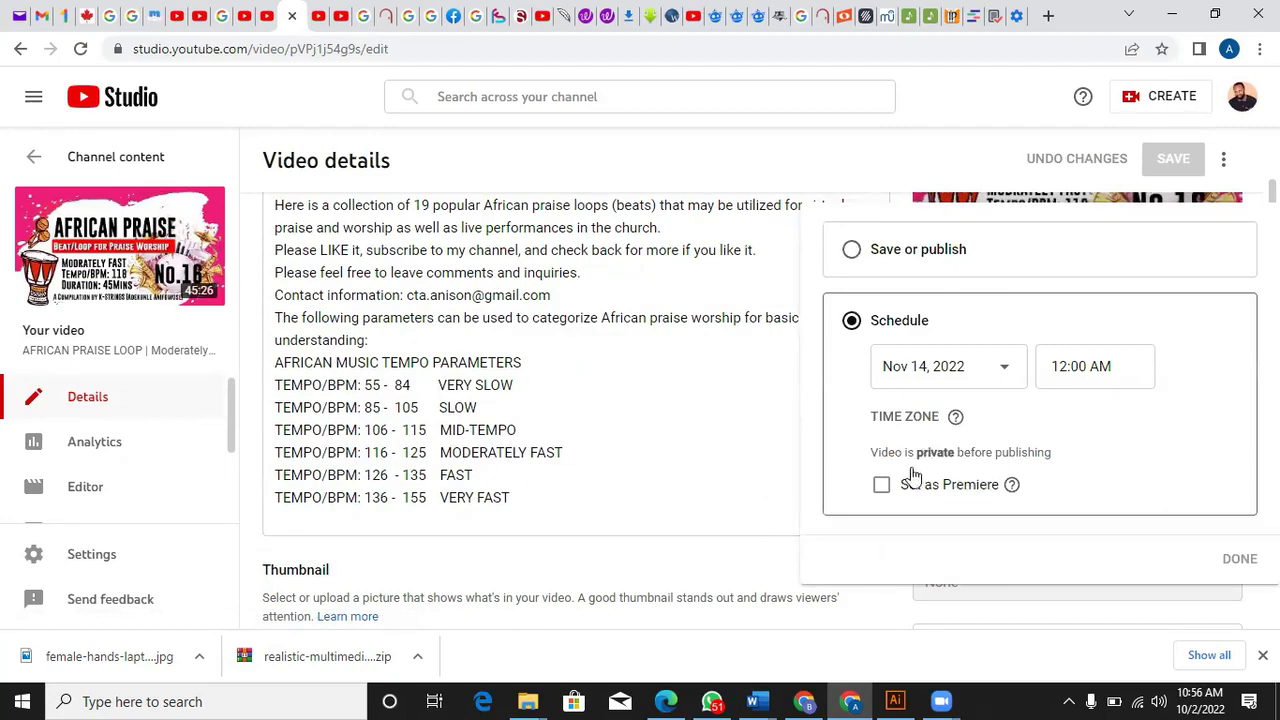
pyautogui.click(1005, 372)
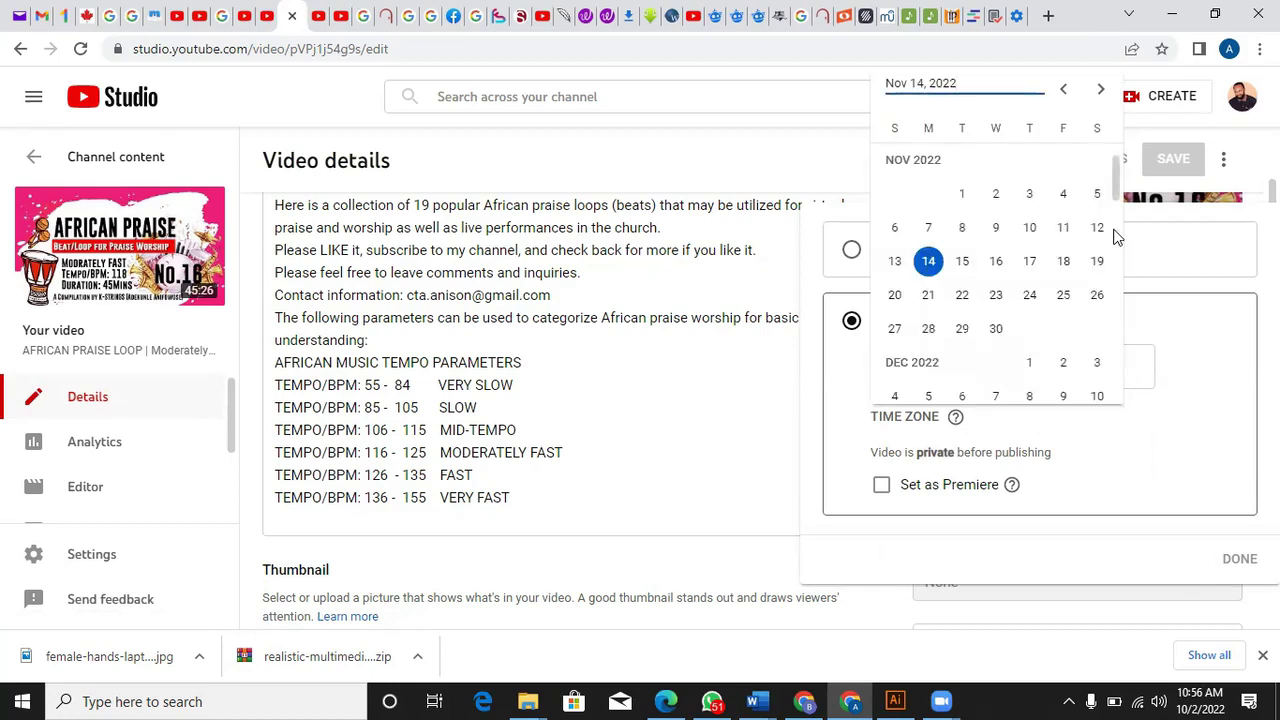
pyautogui.scroll(2, 1117, 200)
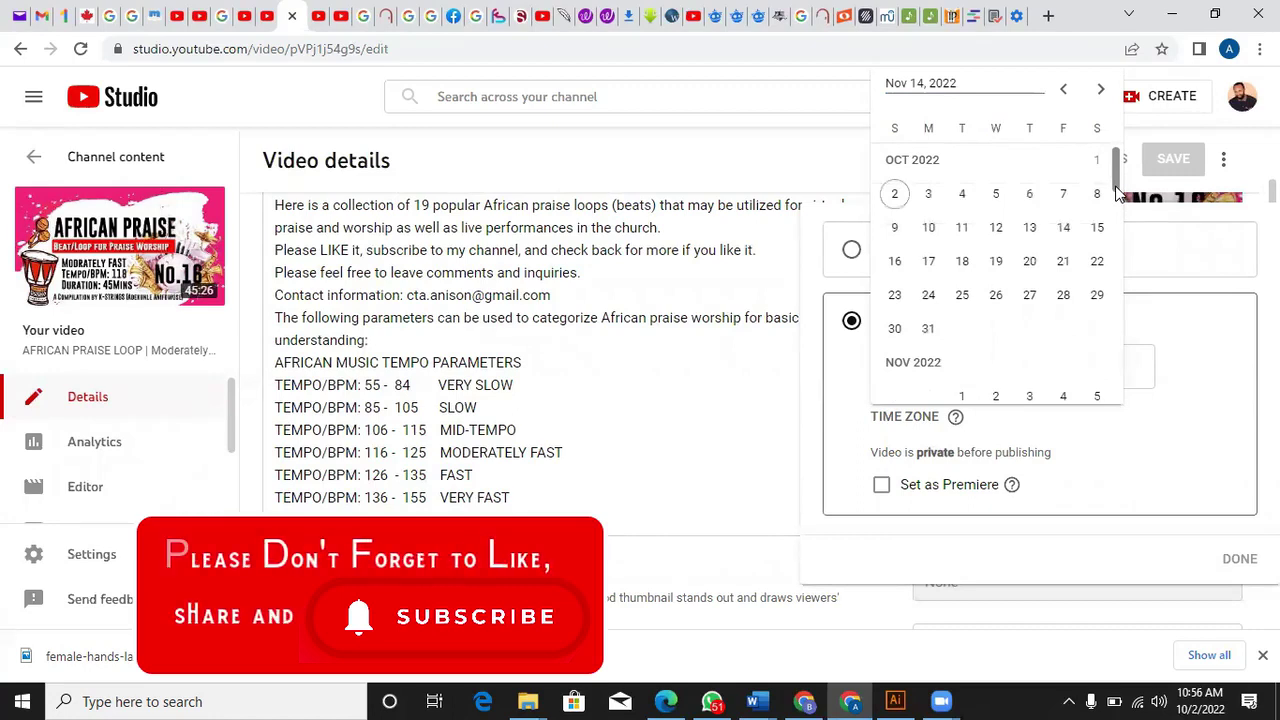
pyautogui.click(897, 197)
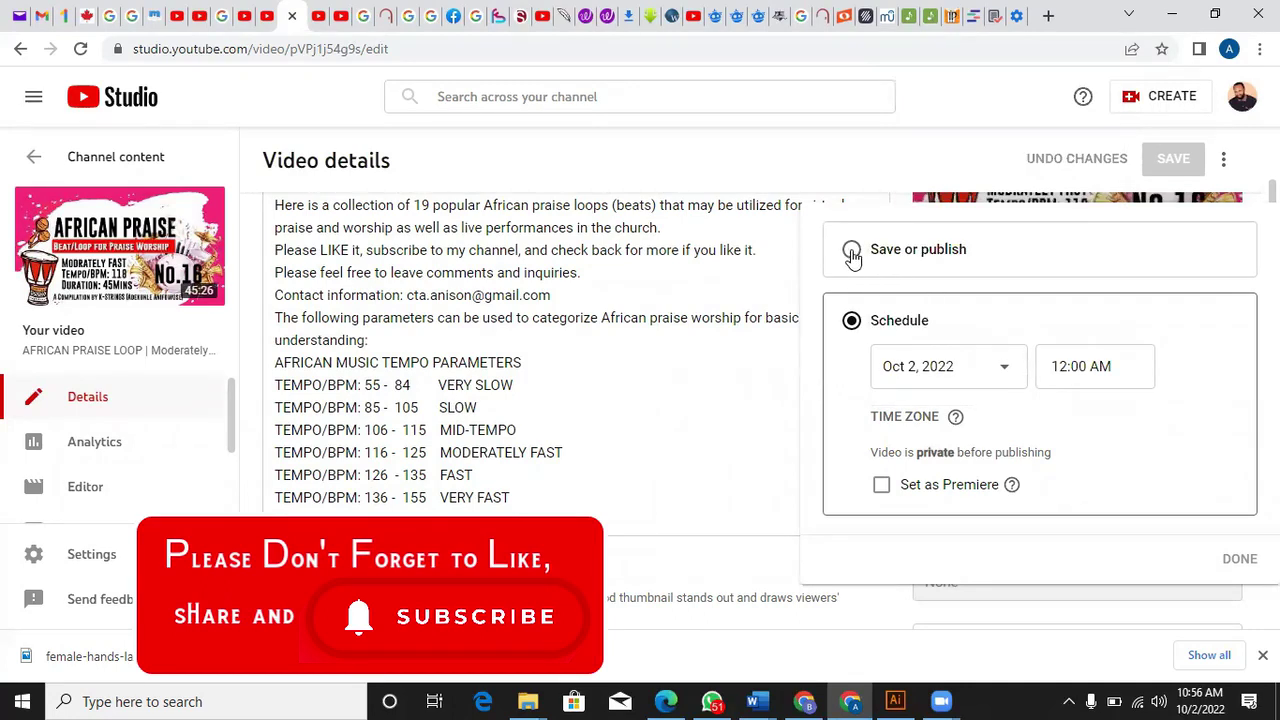
# - Switch the visibility from Schedule to Public under Save or publish, and close the options without applying the change
pyautogui.click(1004, 367)
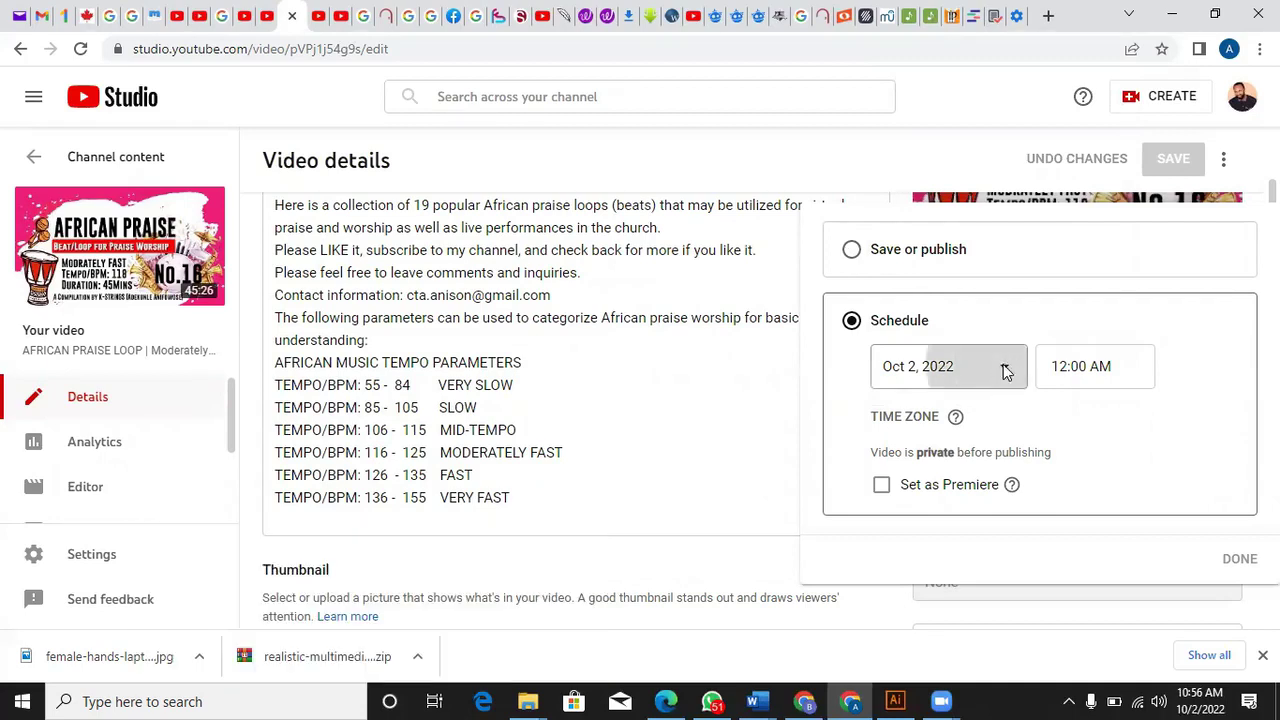
pyautogui.click(849, 330)
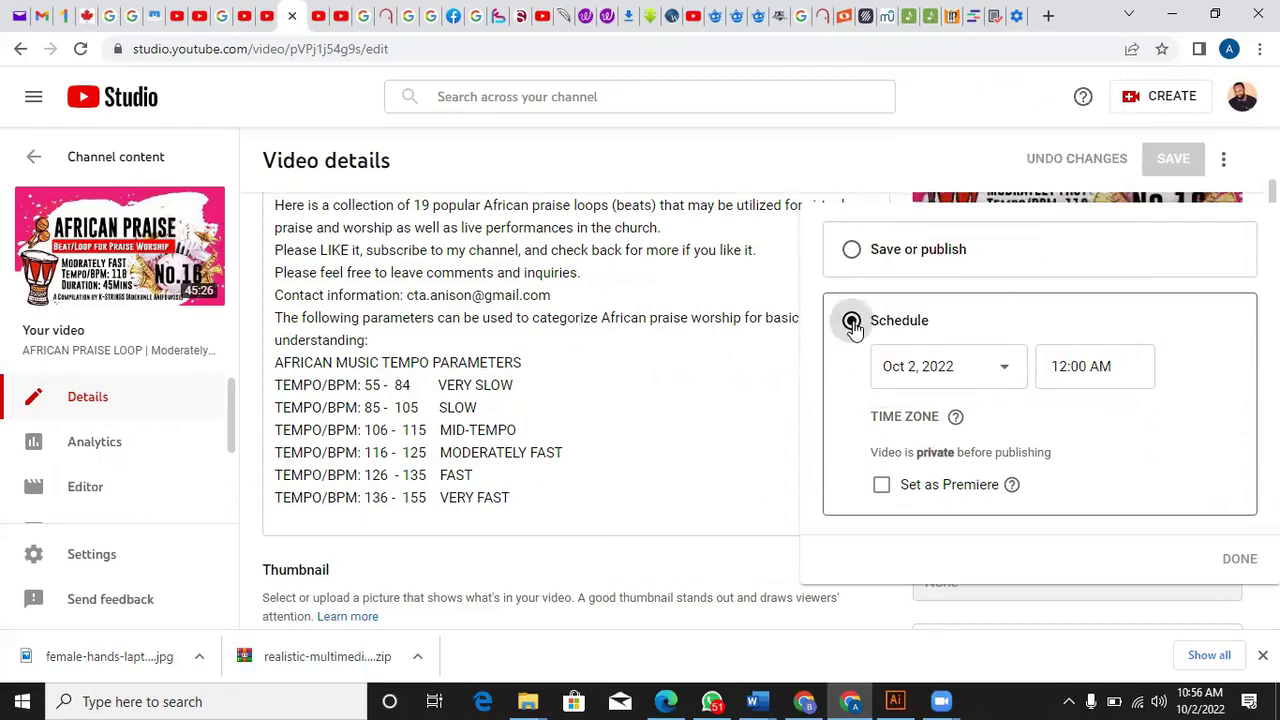
pyautogui.click(850, 250)
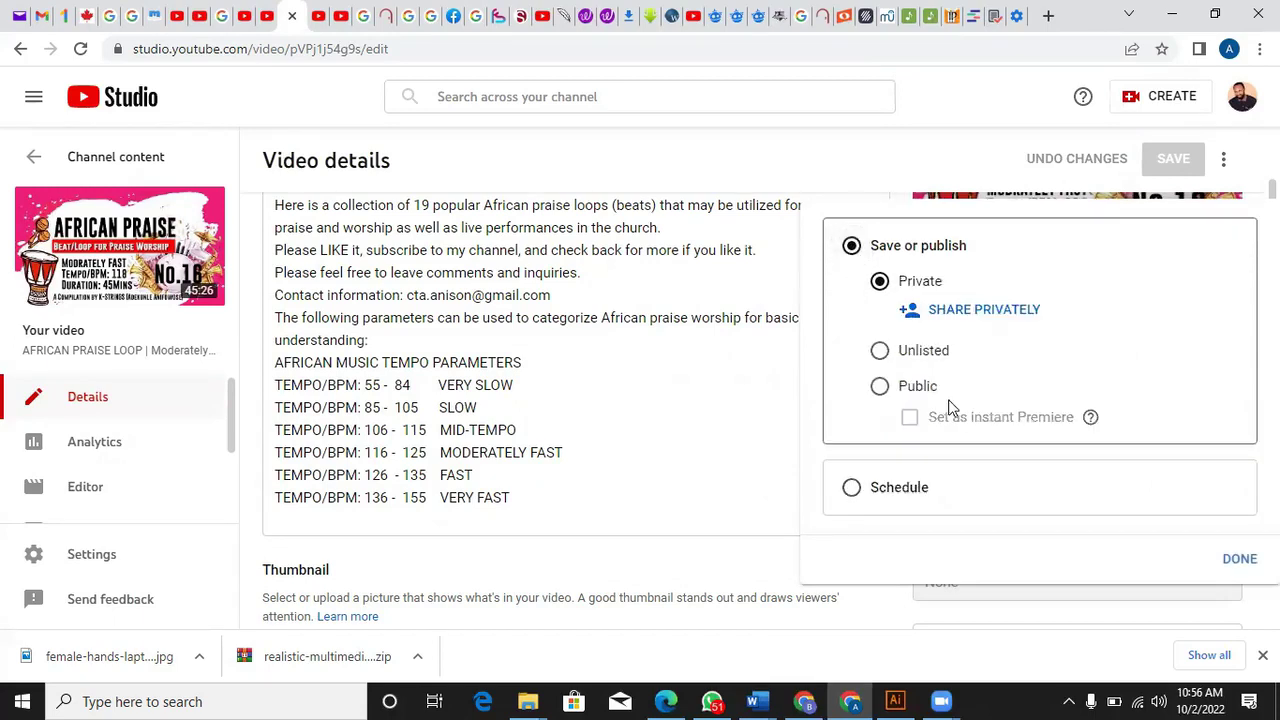
pyautogui.click(880, 388)
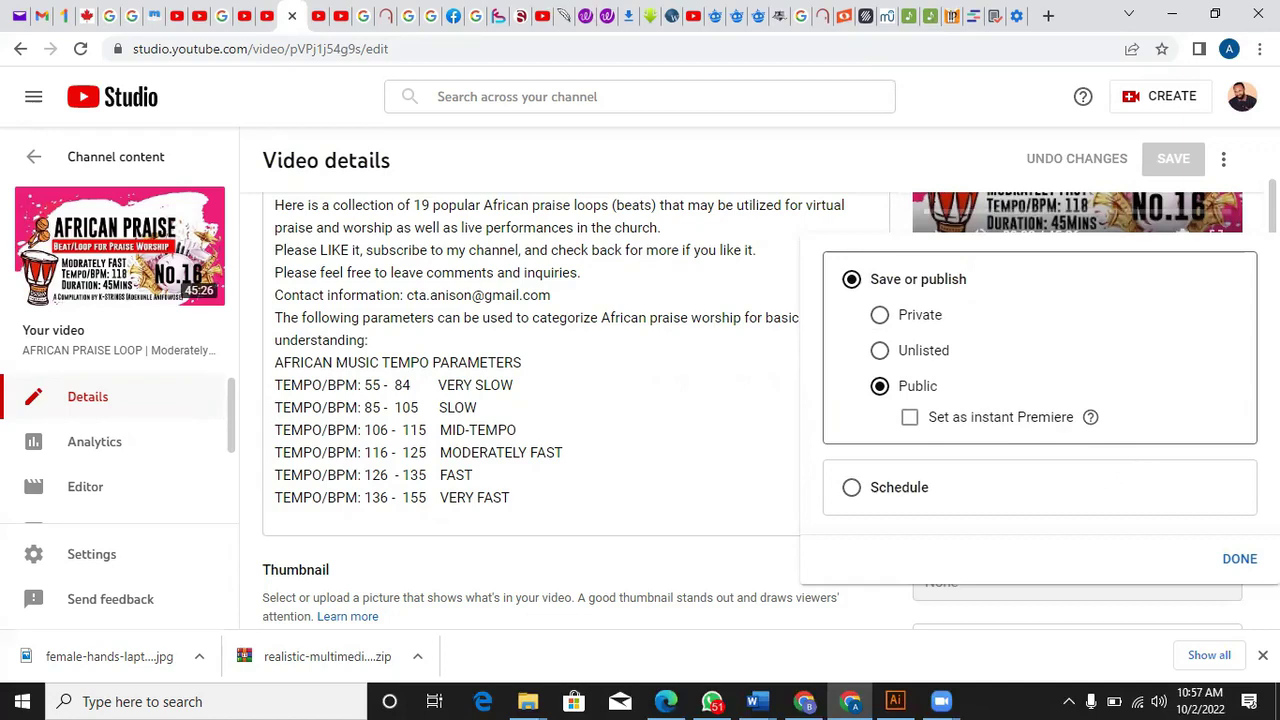
pyautogui.press('Escape')
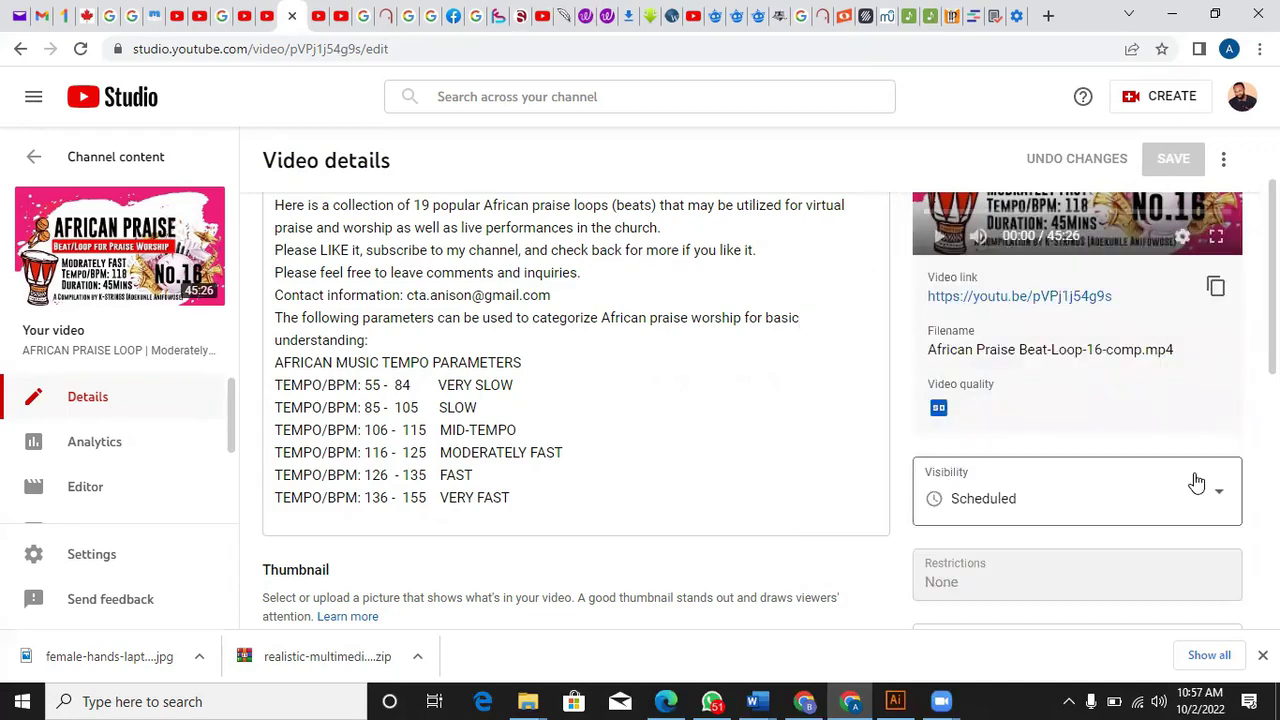
# - Schedule the video for Oct 2, 2022 and set it as a Premiere
pyautogui.click(1221, 495)
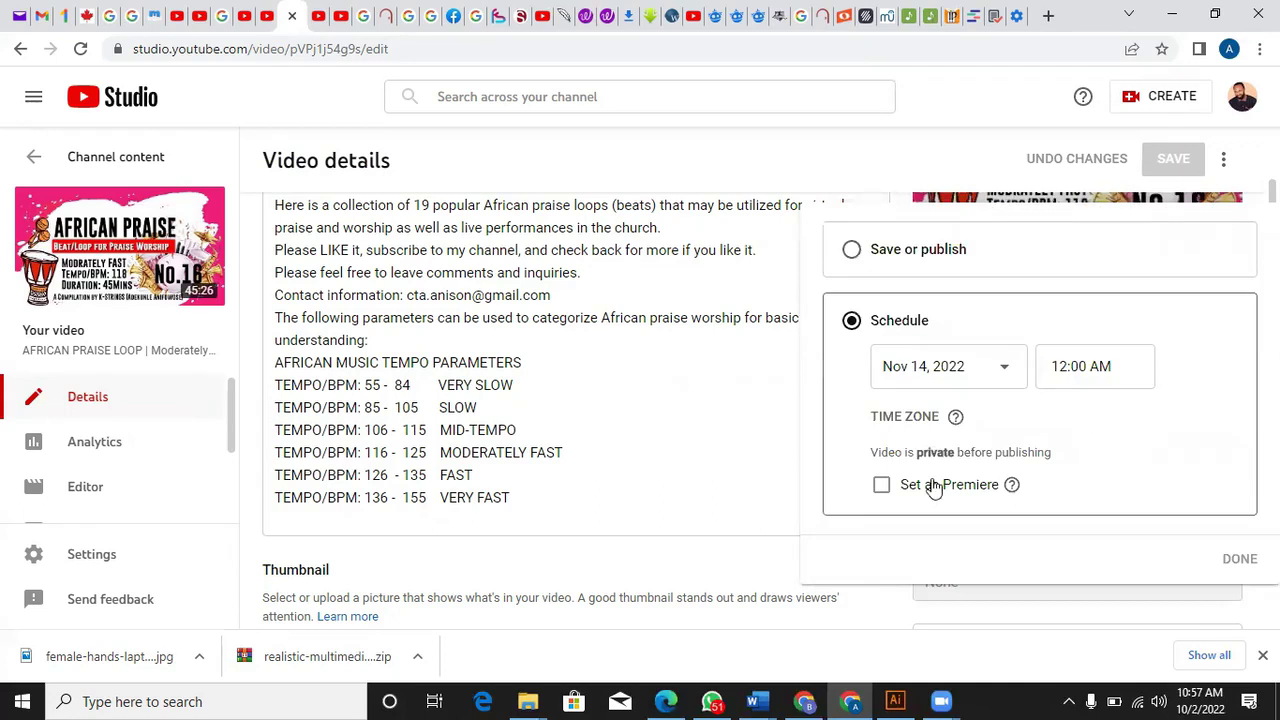
pyautogui.click(1007, 373)
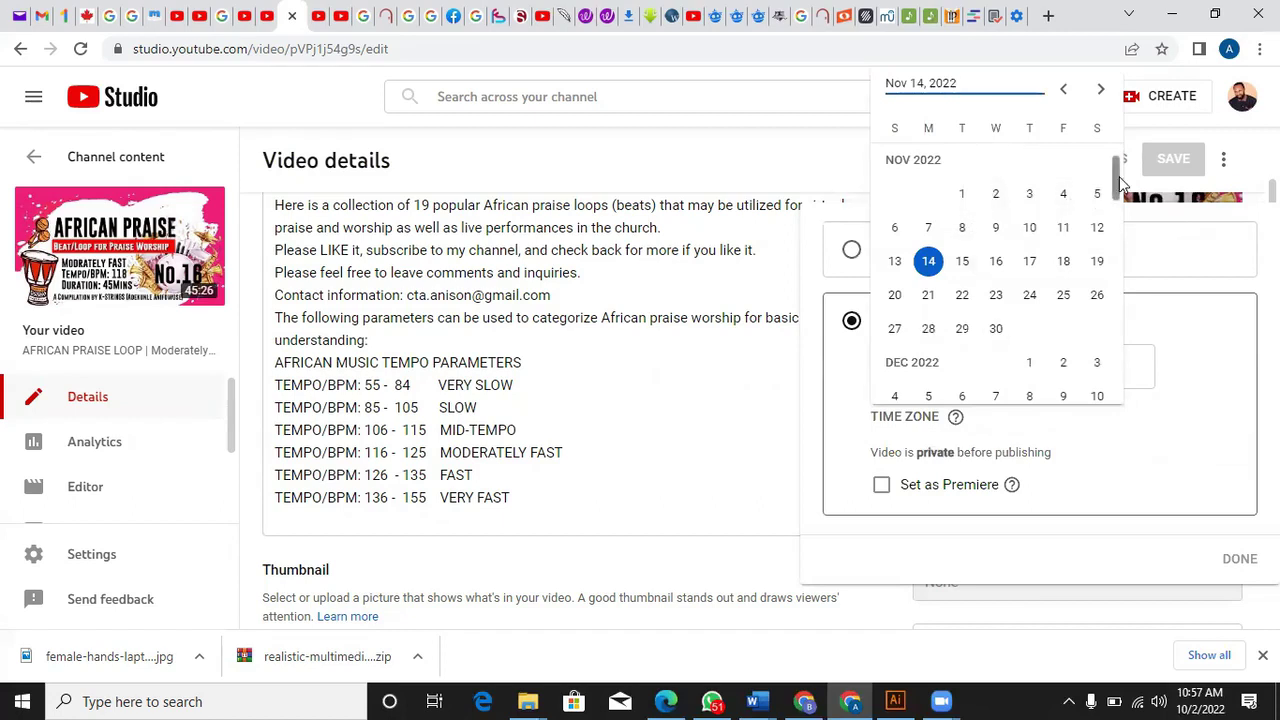
pyautogui.scroll(2, 1117, 178)
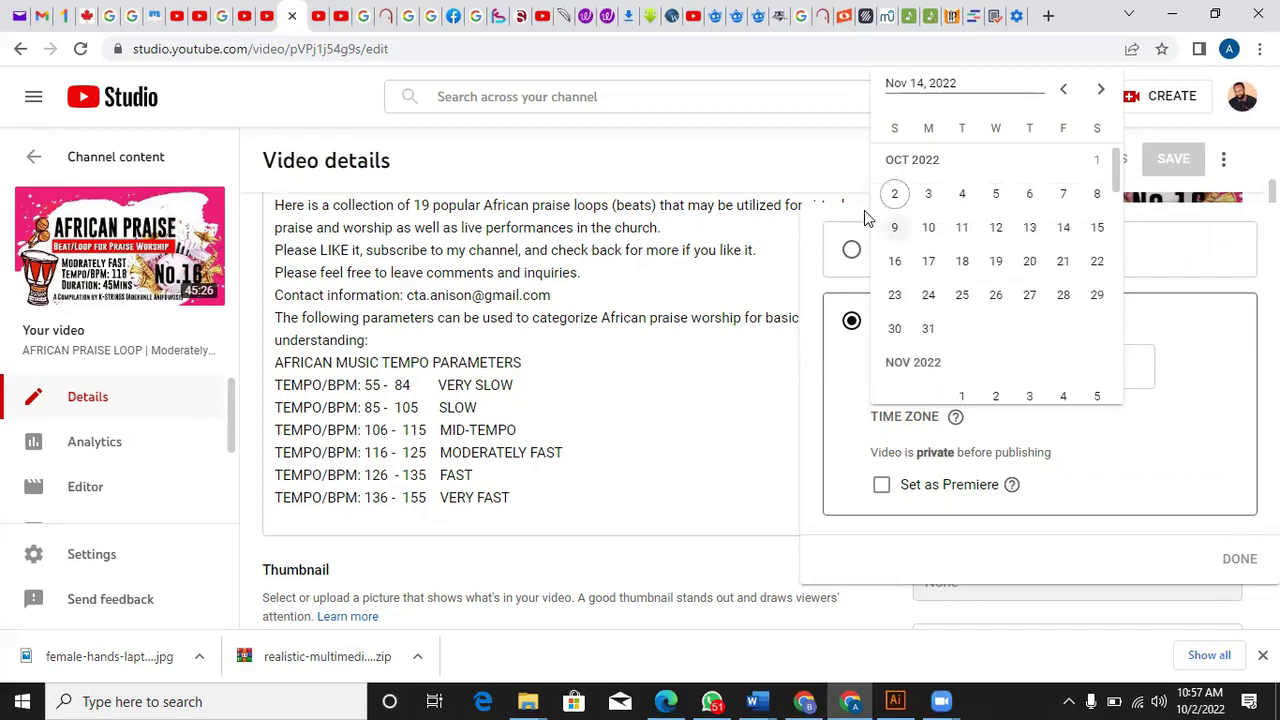
pyautogui.click(895, 194)
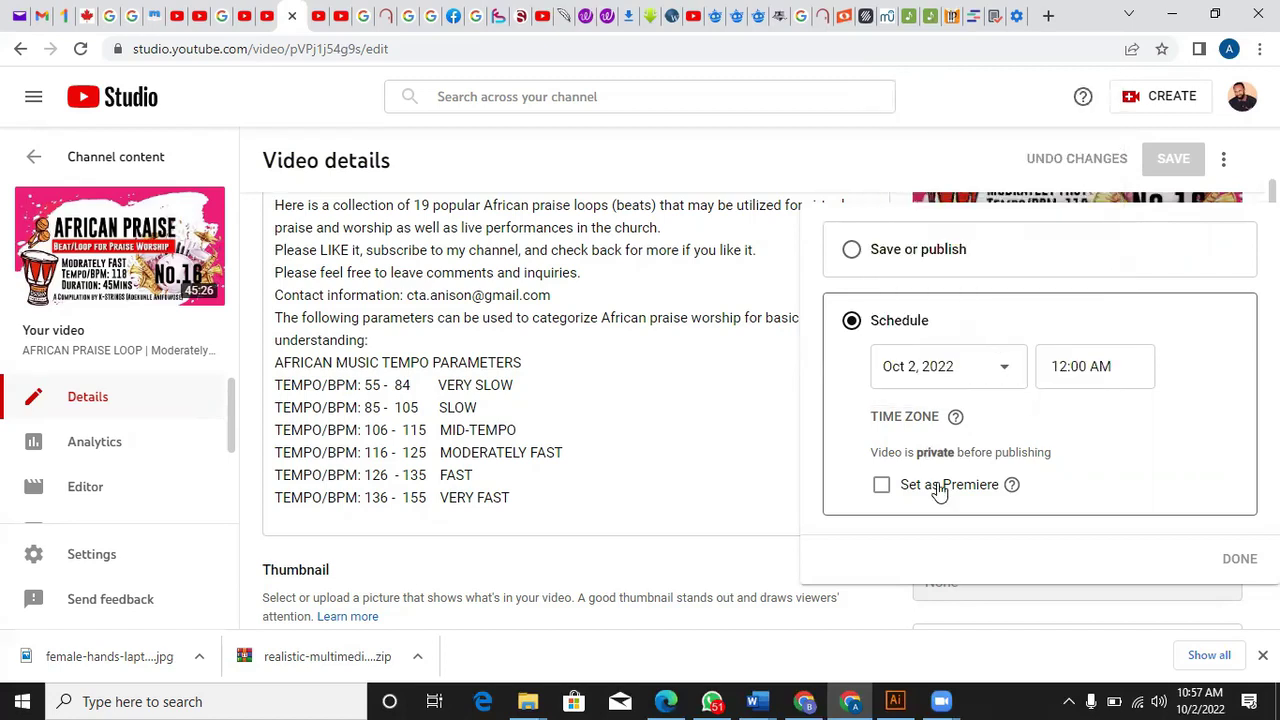
pyautogui.click(882, 486)
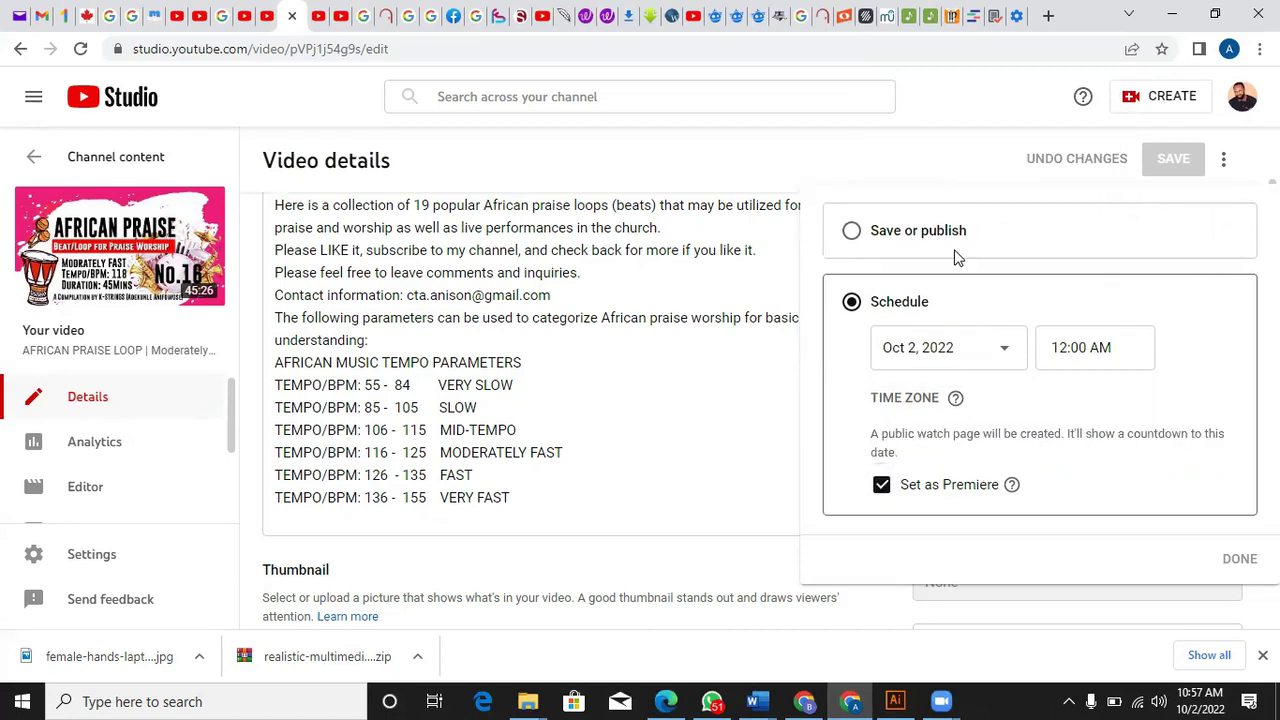
# - Set the video's visibility to Private under Save or publish, and reopen the visibility options
pyautogui.click(855, 235)
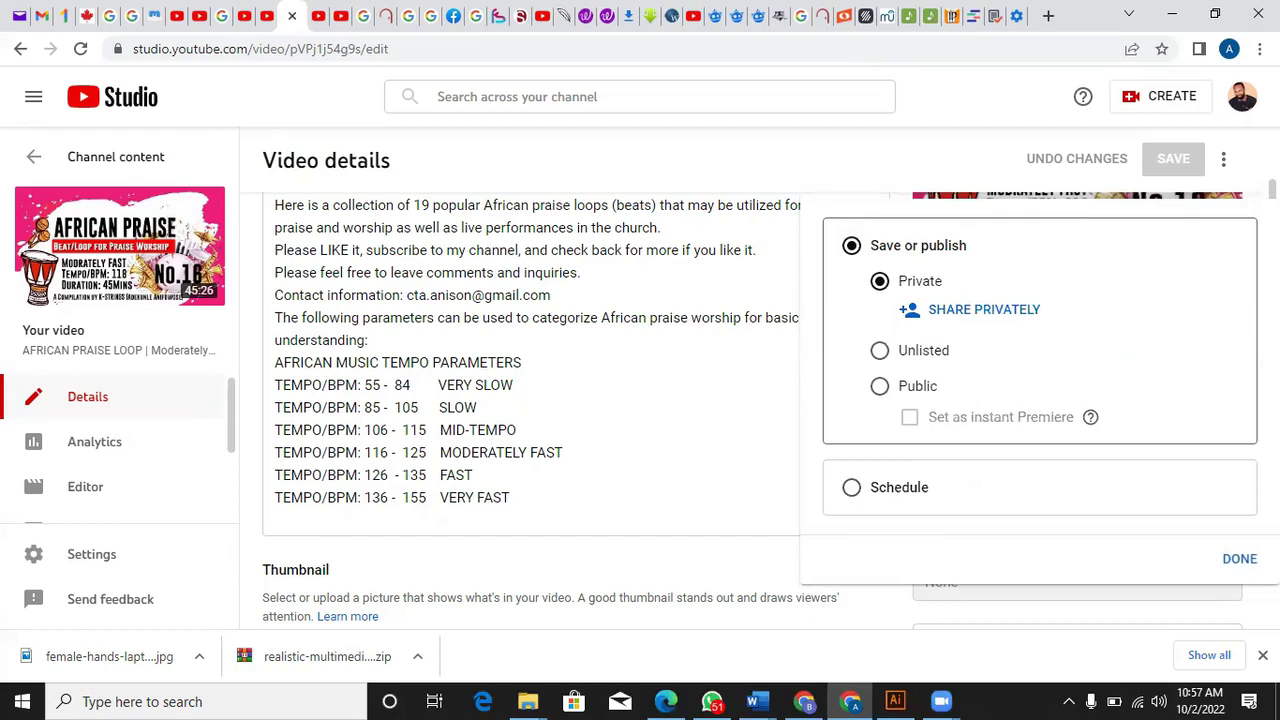
pyautogui.click(1239, 561)
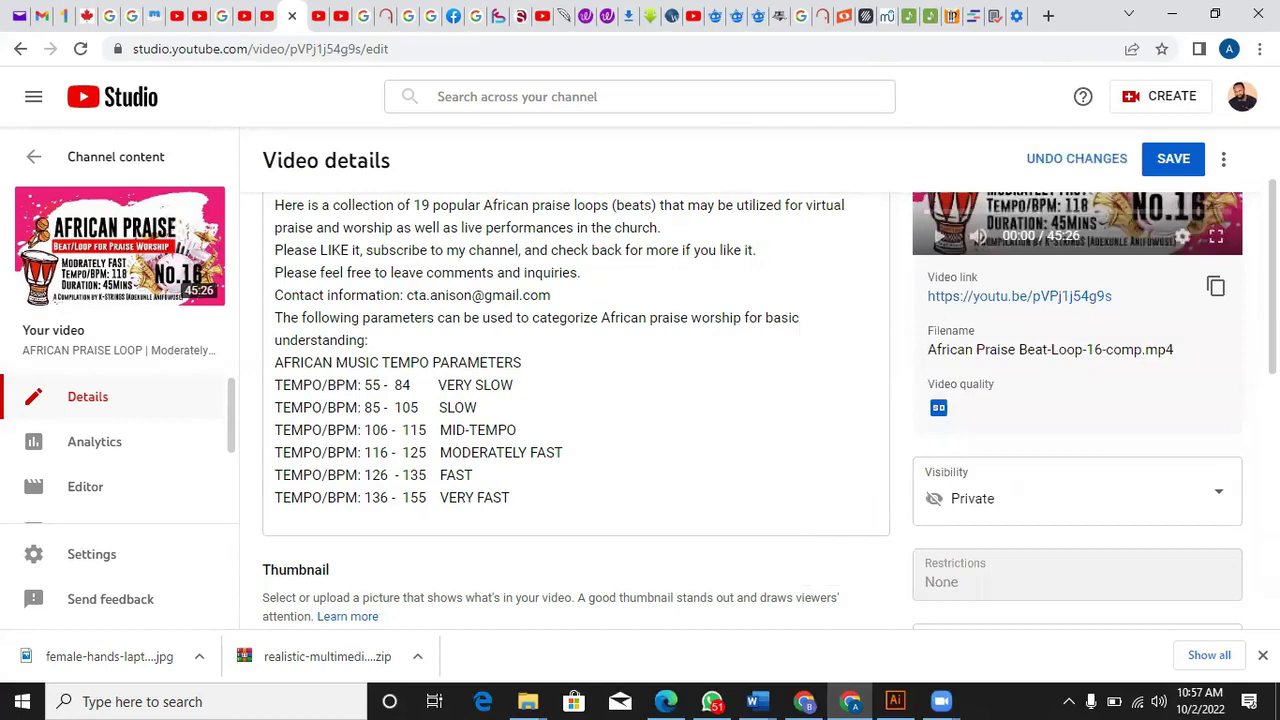
pyautogui.click(1220, 498)
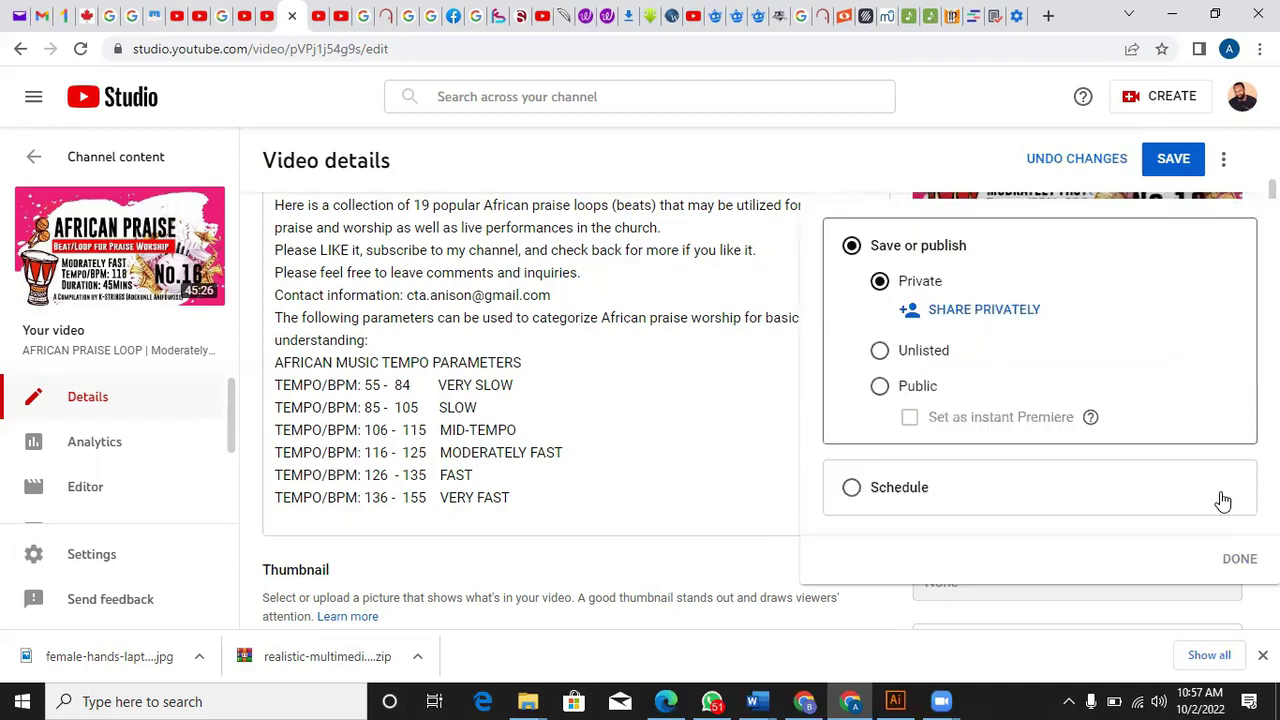
# - Set the praise loop video's visibility to Public under Save or publish, and save the changes to the video details
pyautogui.click(880, 389)
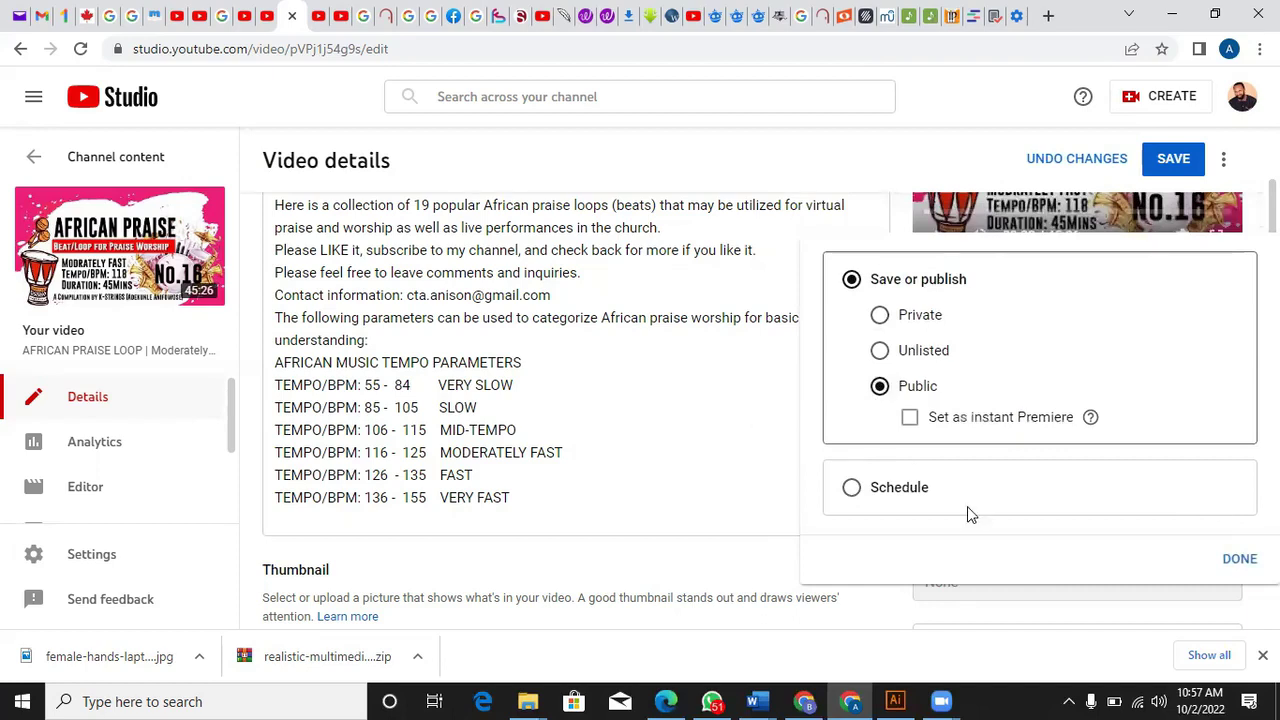
pyautogui.click(1242, 560)
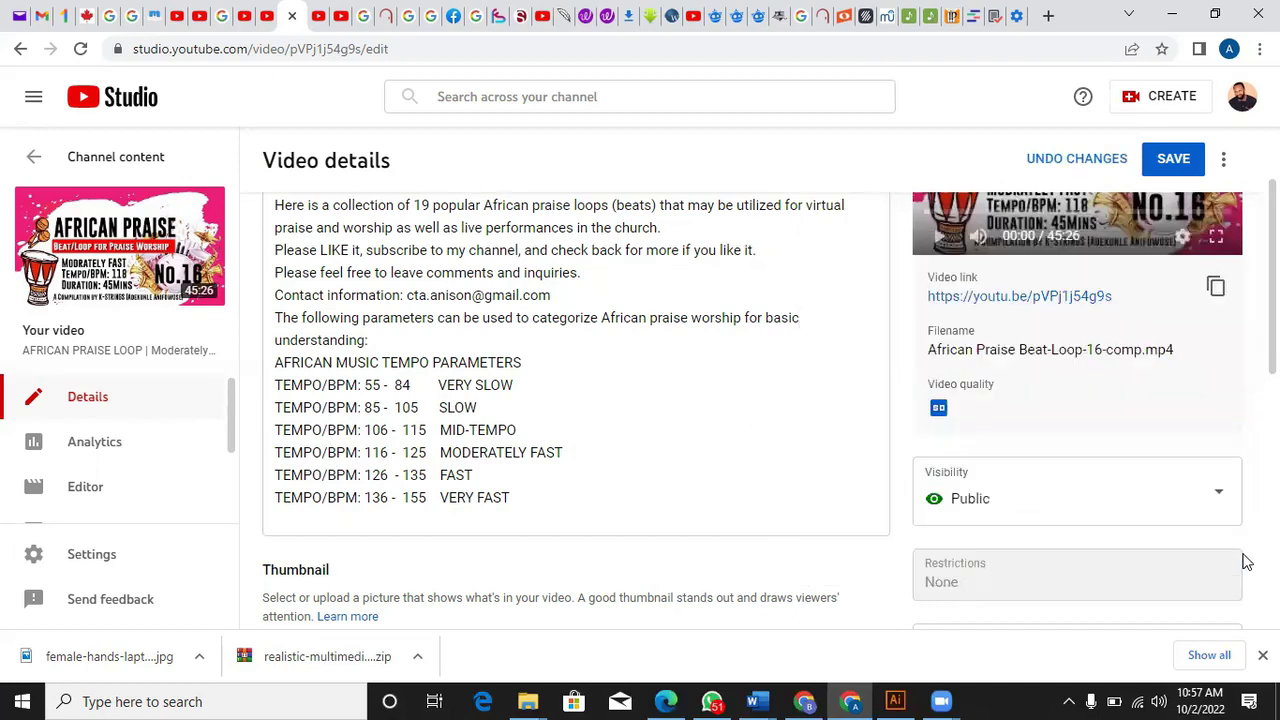
pyautogui.click(1178, 164)
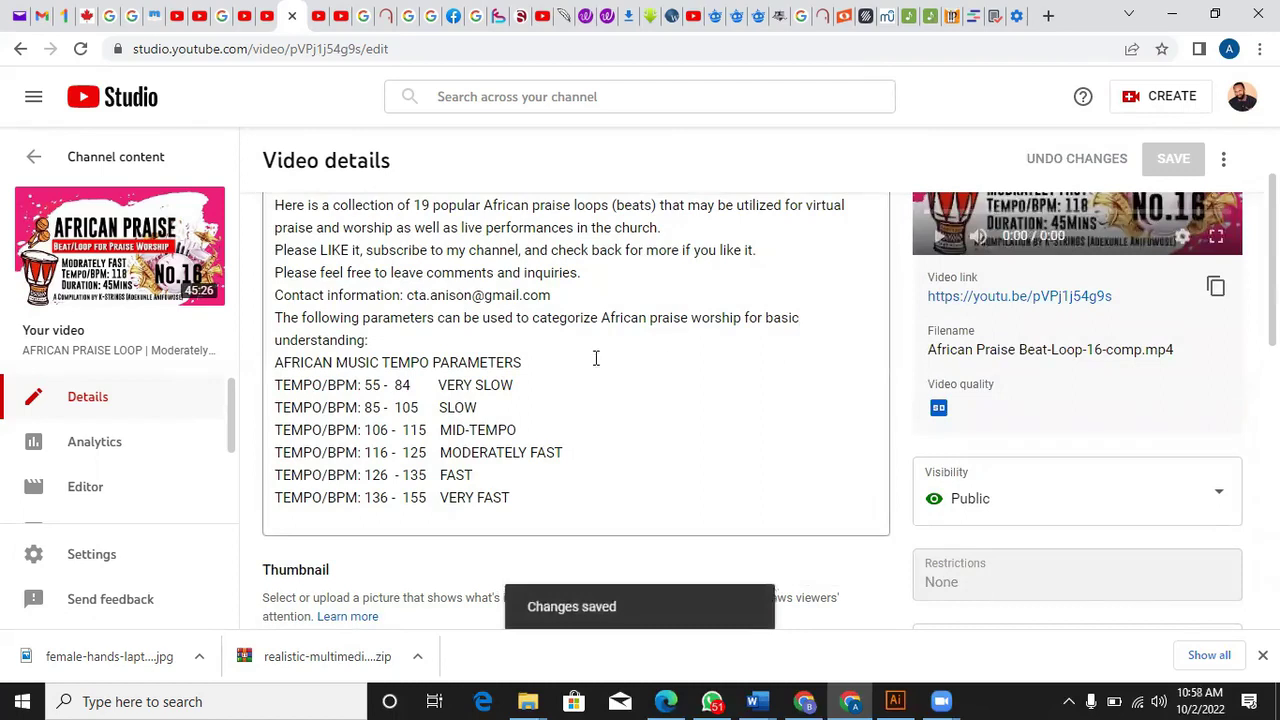
# - Open the published praise loop video on its YouTube watch page and view the page below the player
pyautogui.click(118, 260)
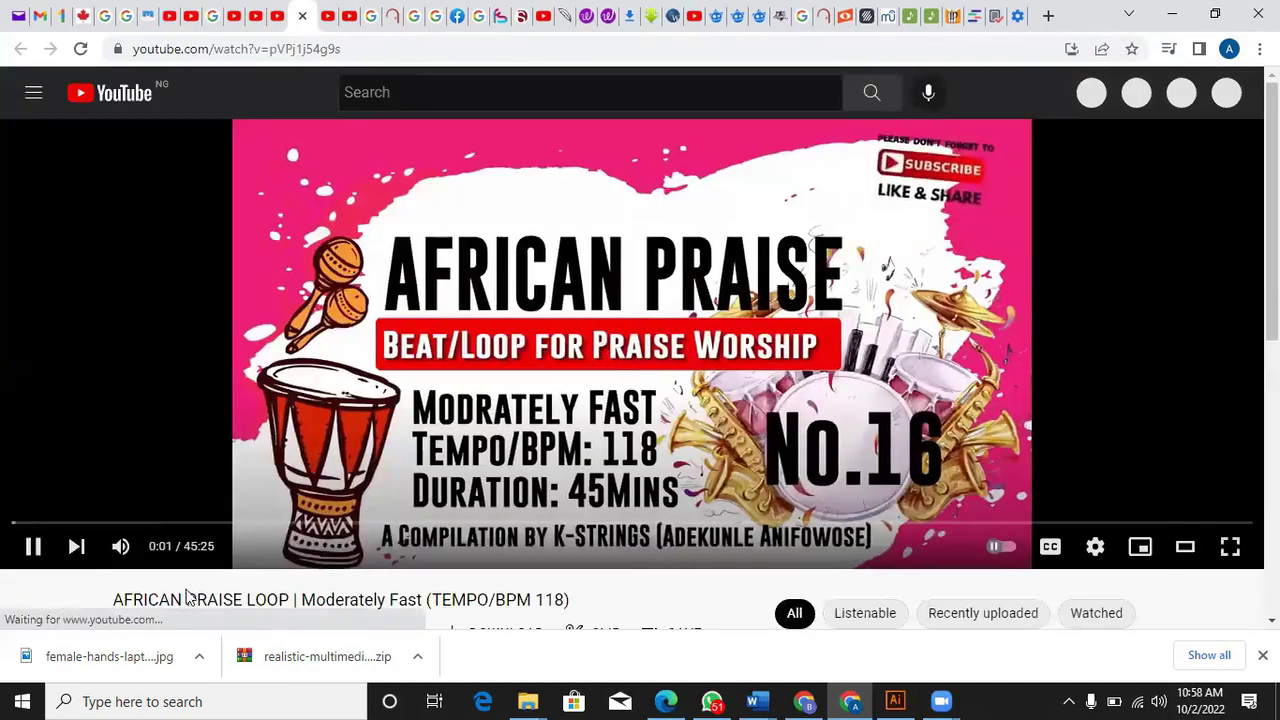
pyautogui.scroll(-3, 640, 370)
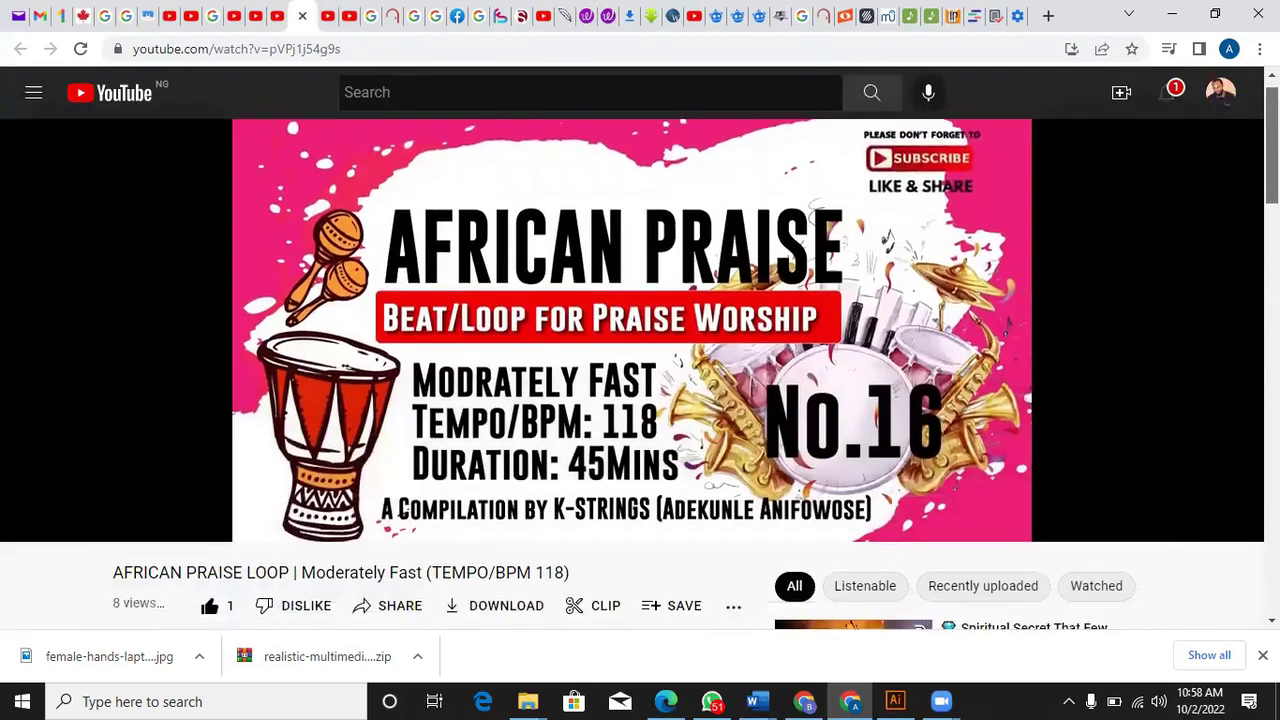
pyautogui.scroll(1, 640, 370)
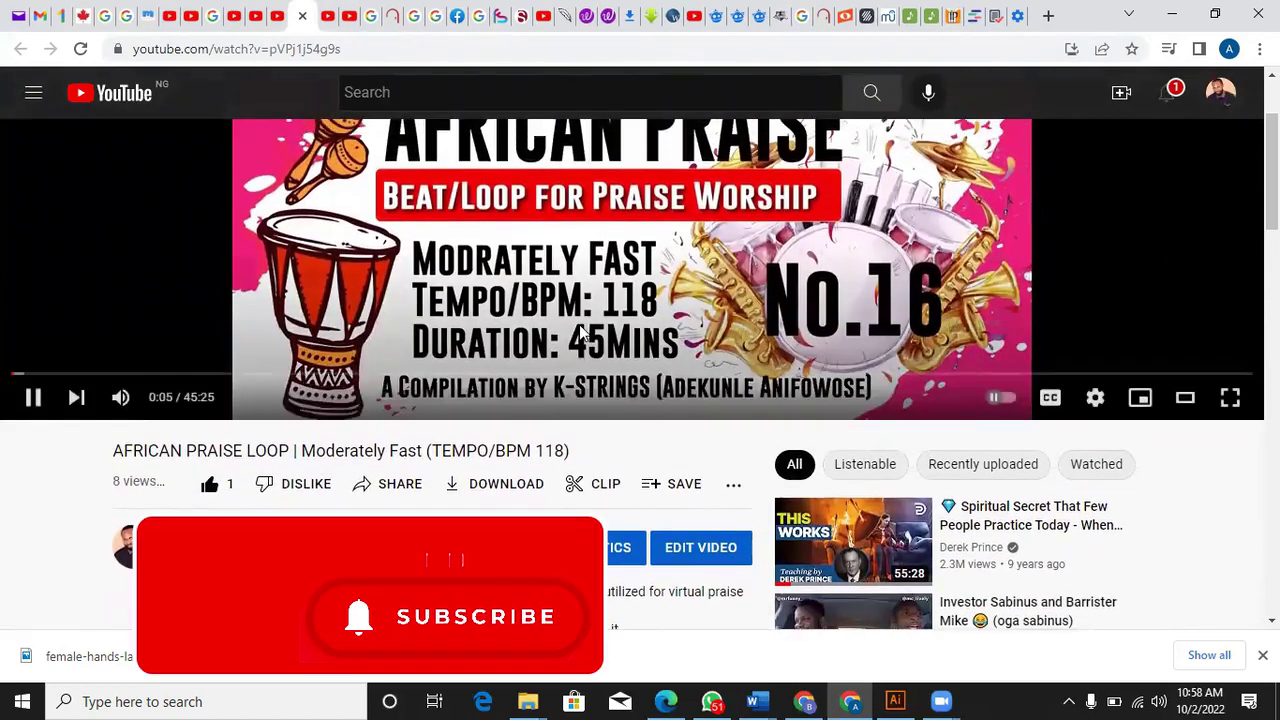